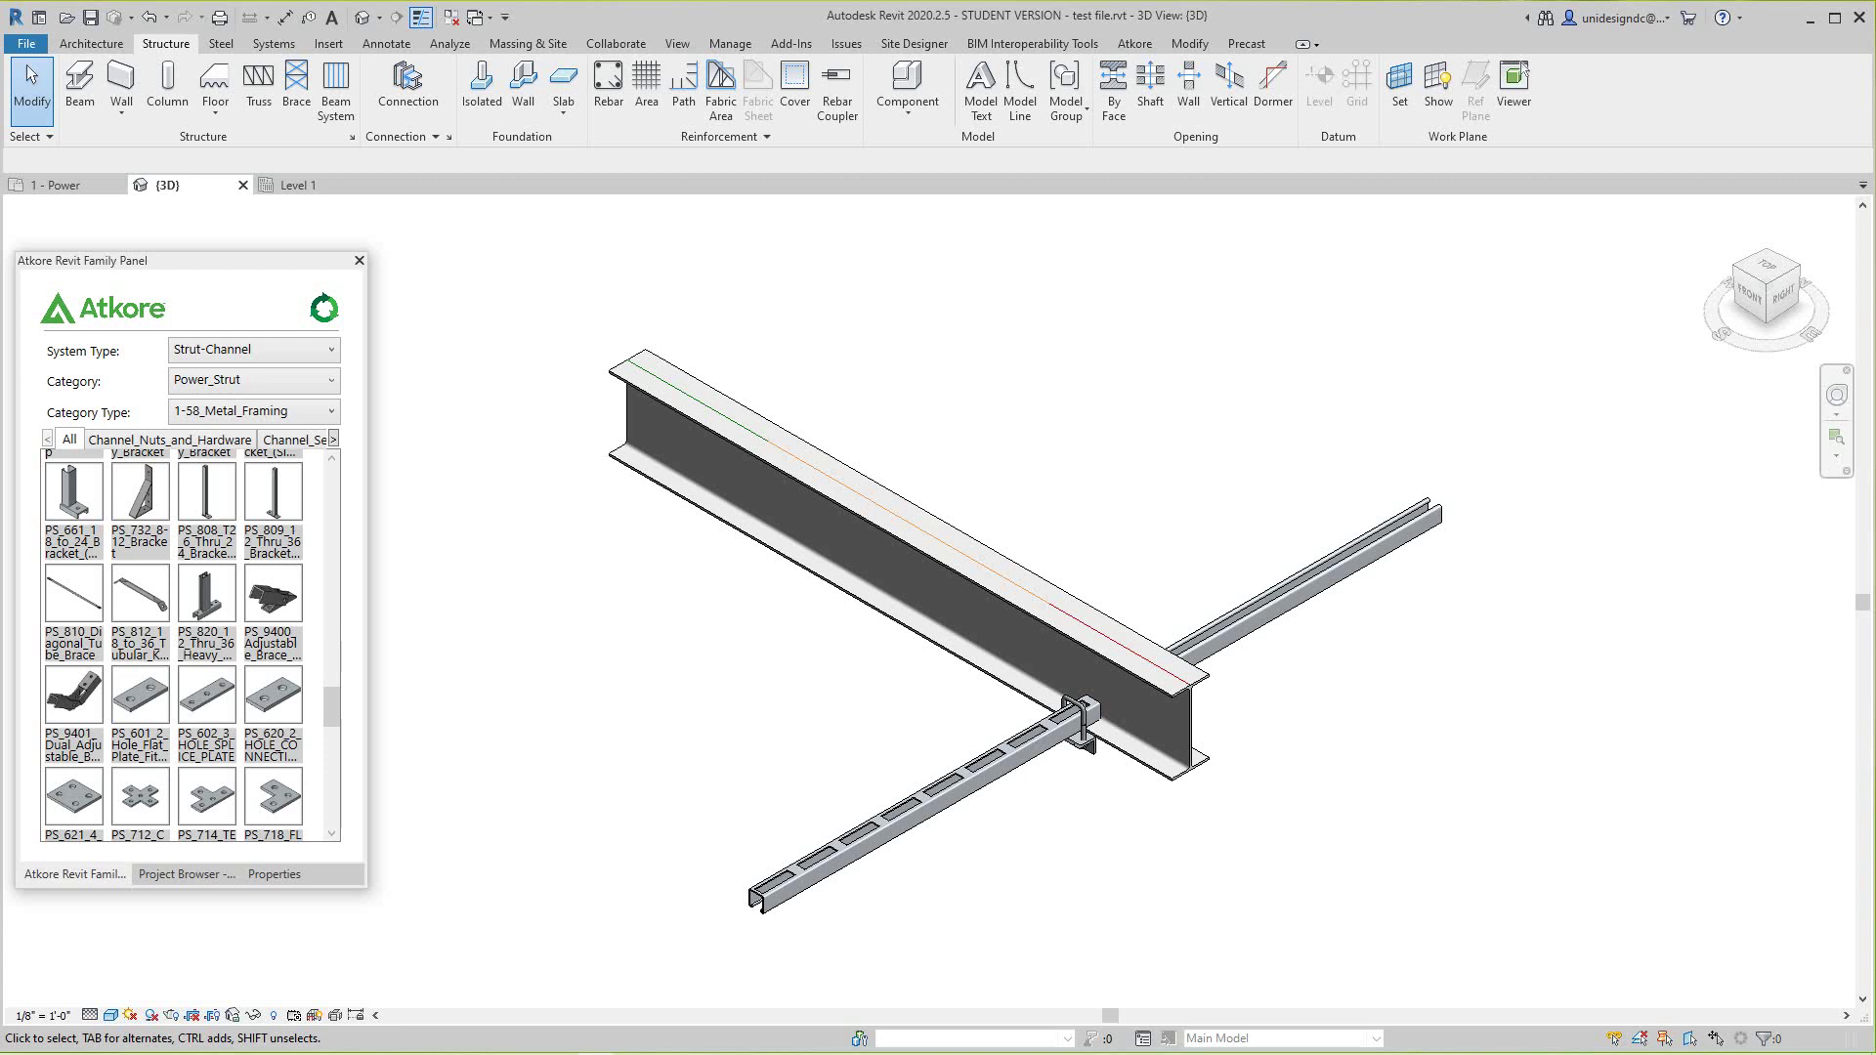
scroll(1210, 697, "up", 4)
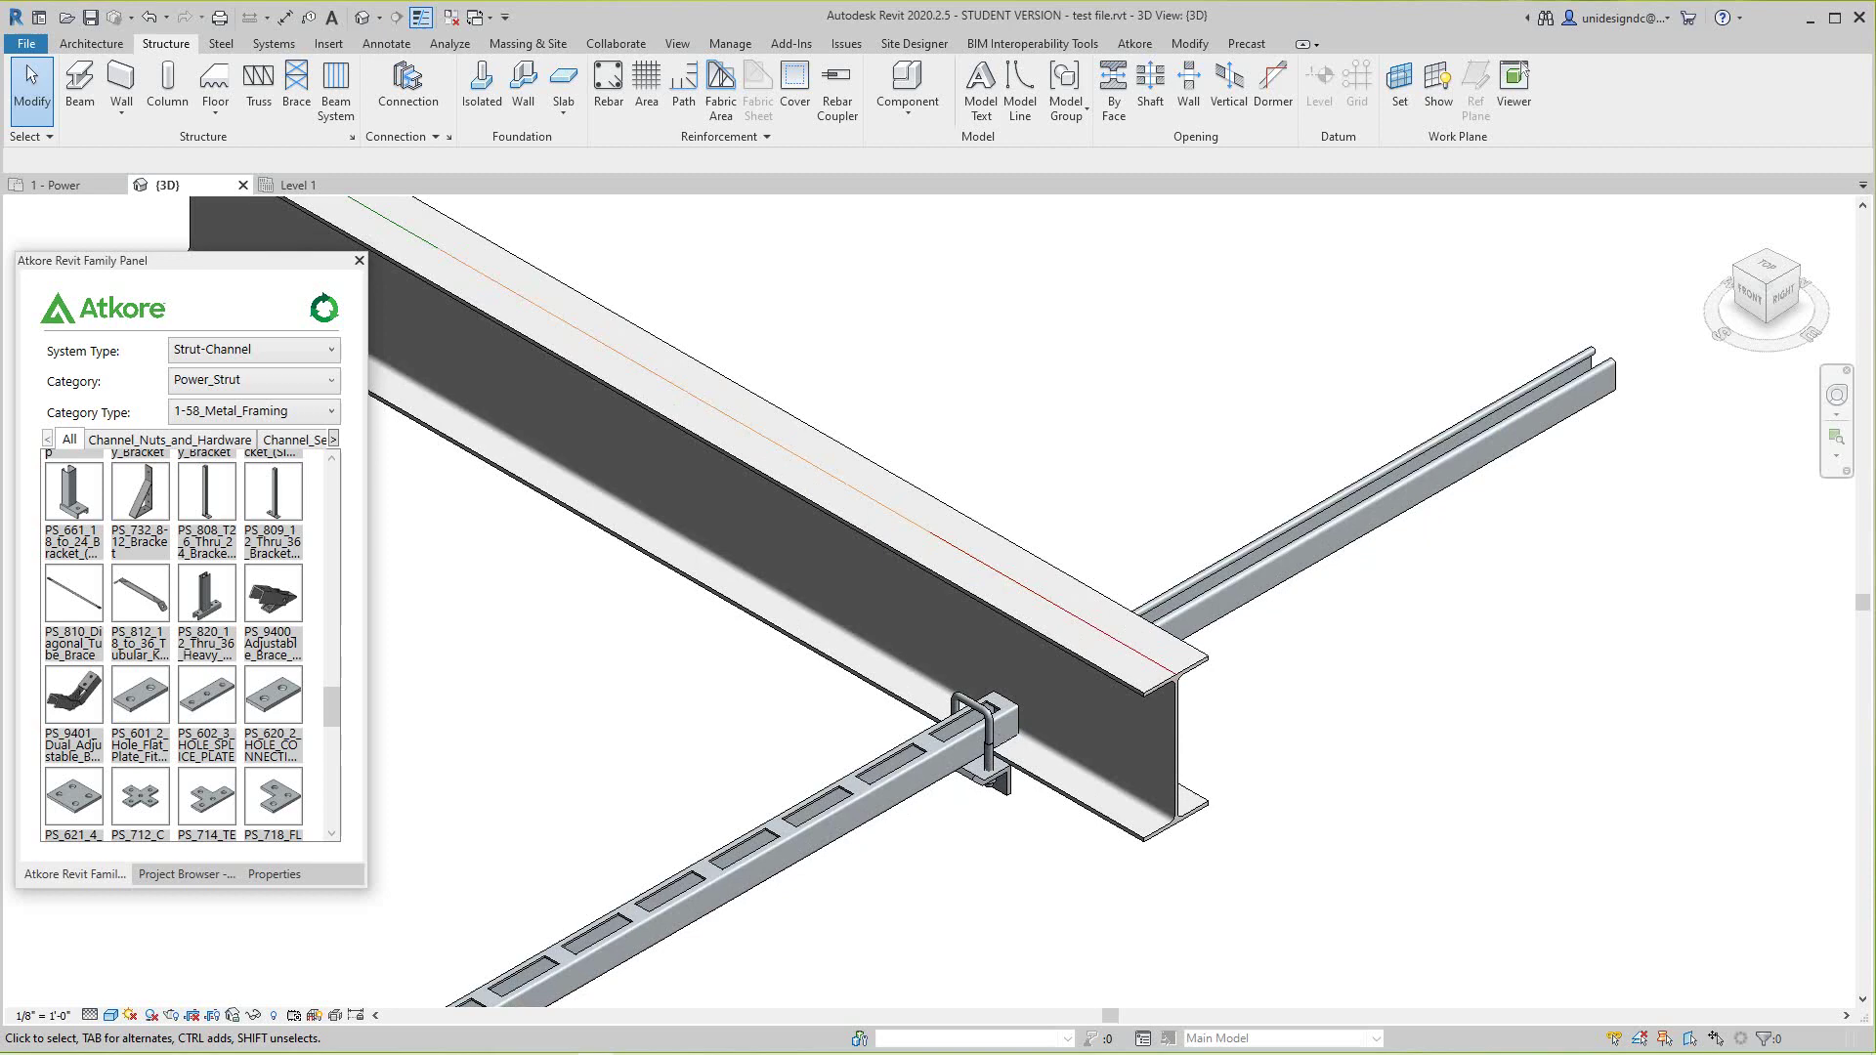
scroll(1249, 714, "down", 5)
scroll(1229, 741, "down", 3)
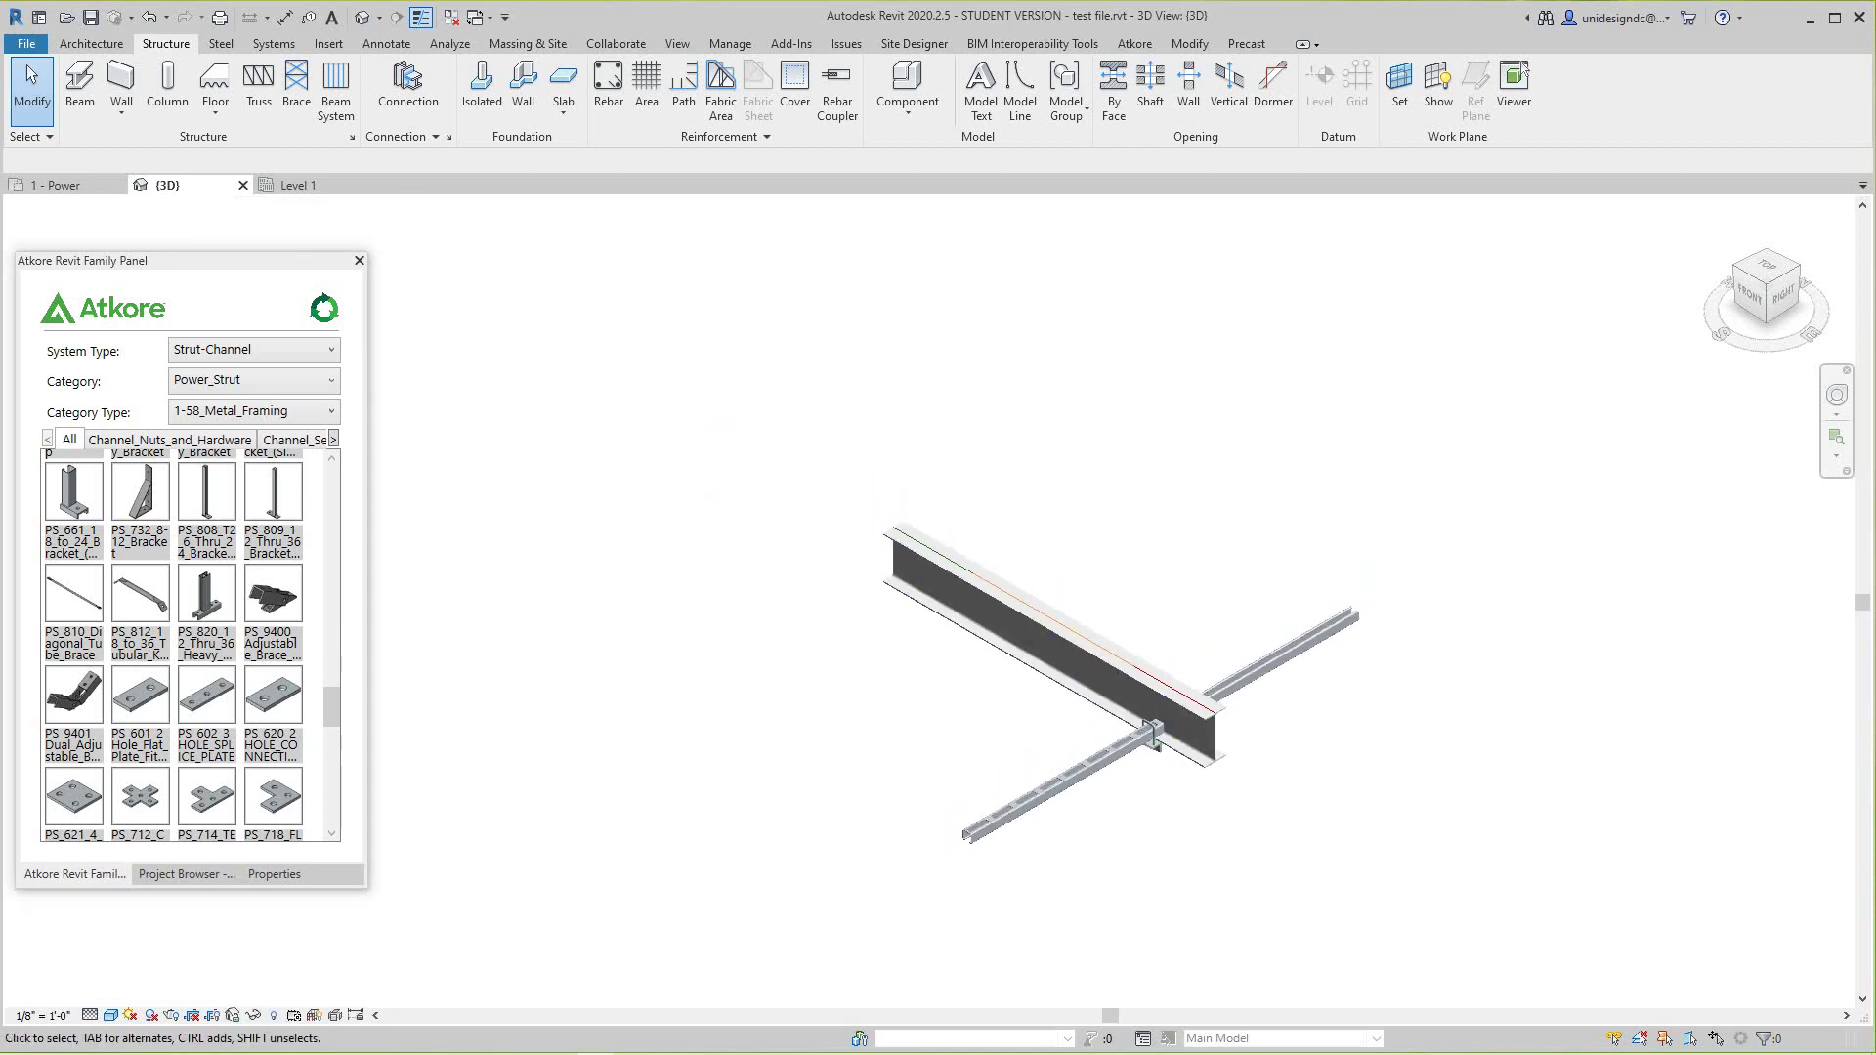
middle_click_drag(1229, 741, 1199, 767)
scroll(1206, 717, "up", 4)
scroll(1144, 772, "down", 1)
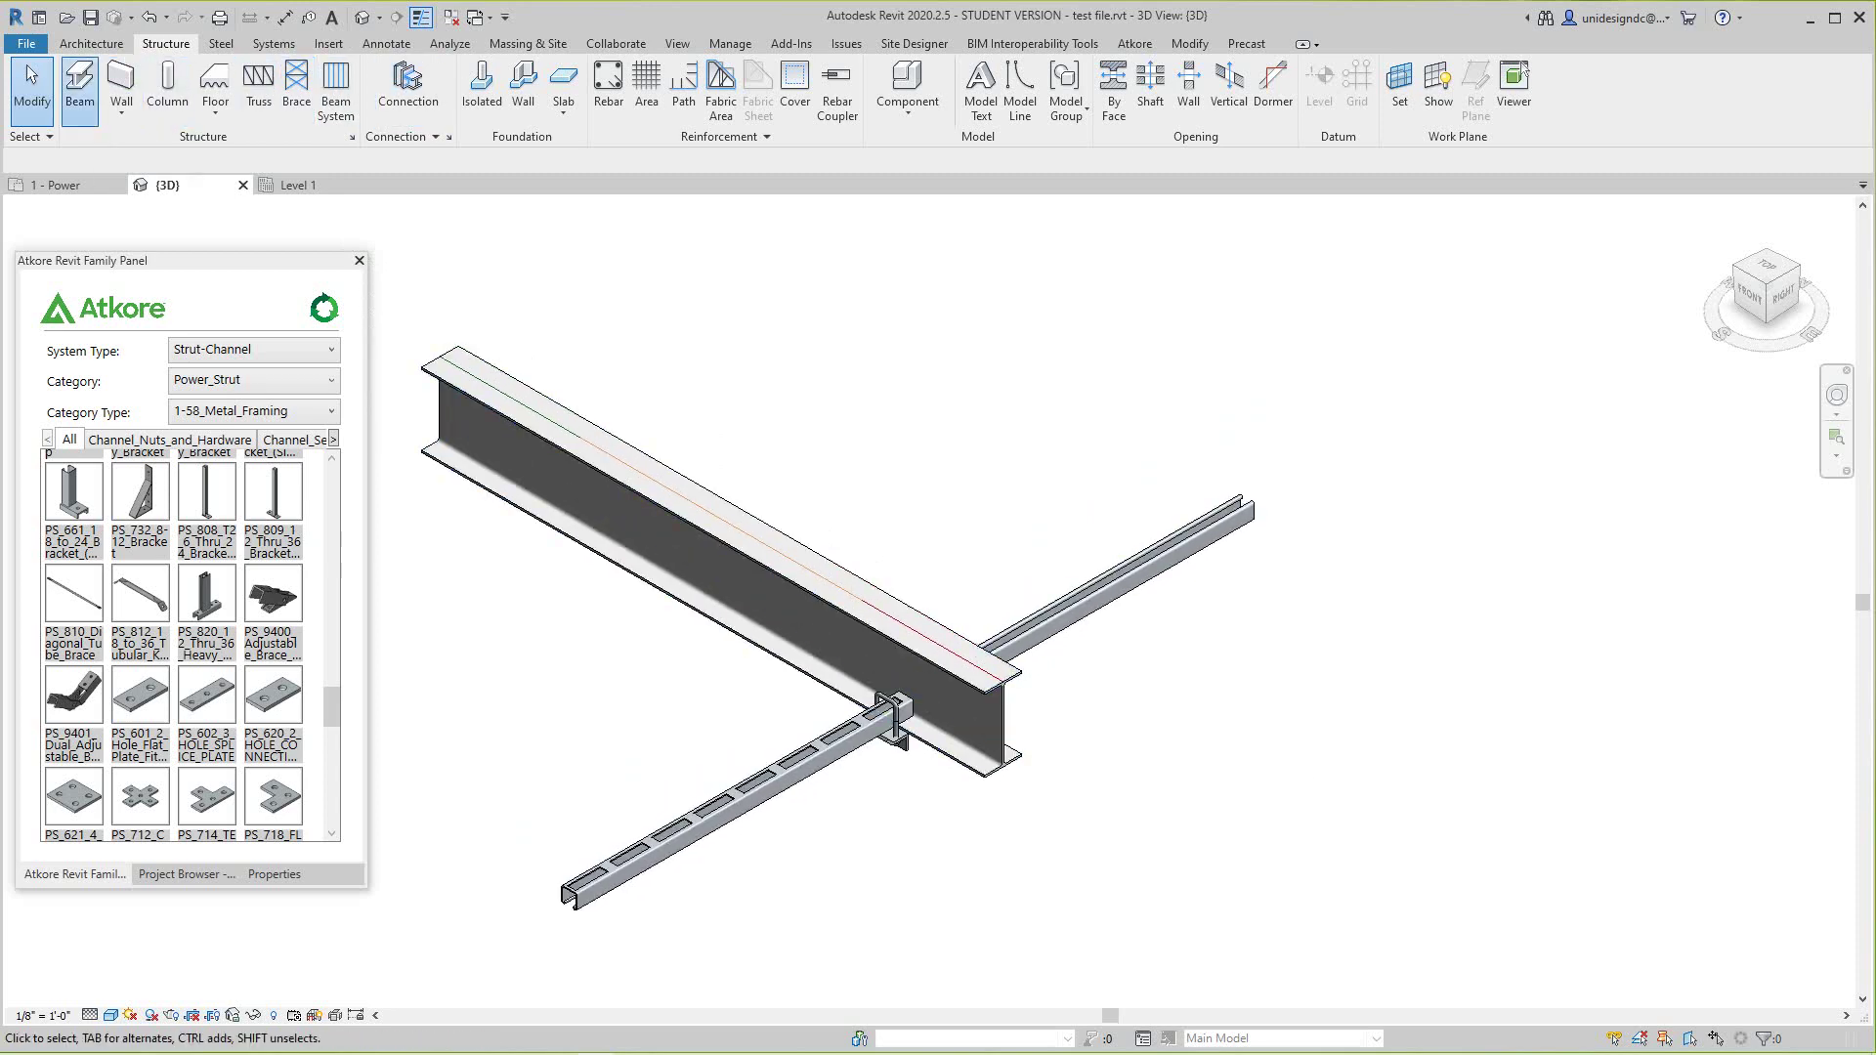
- Start a chained run of beams at the W8X10 beam's clamped end and draw the first beam perpendicular to it
left_click(79, 83)
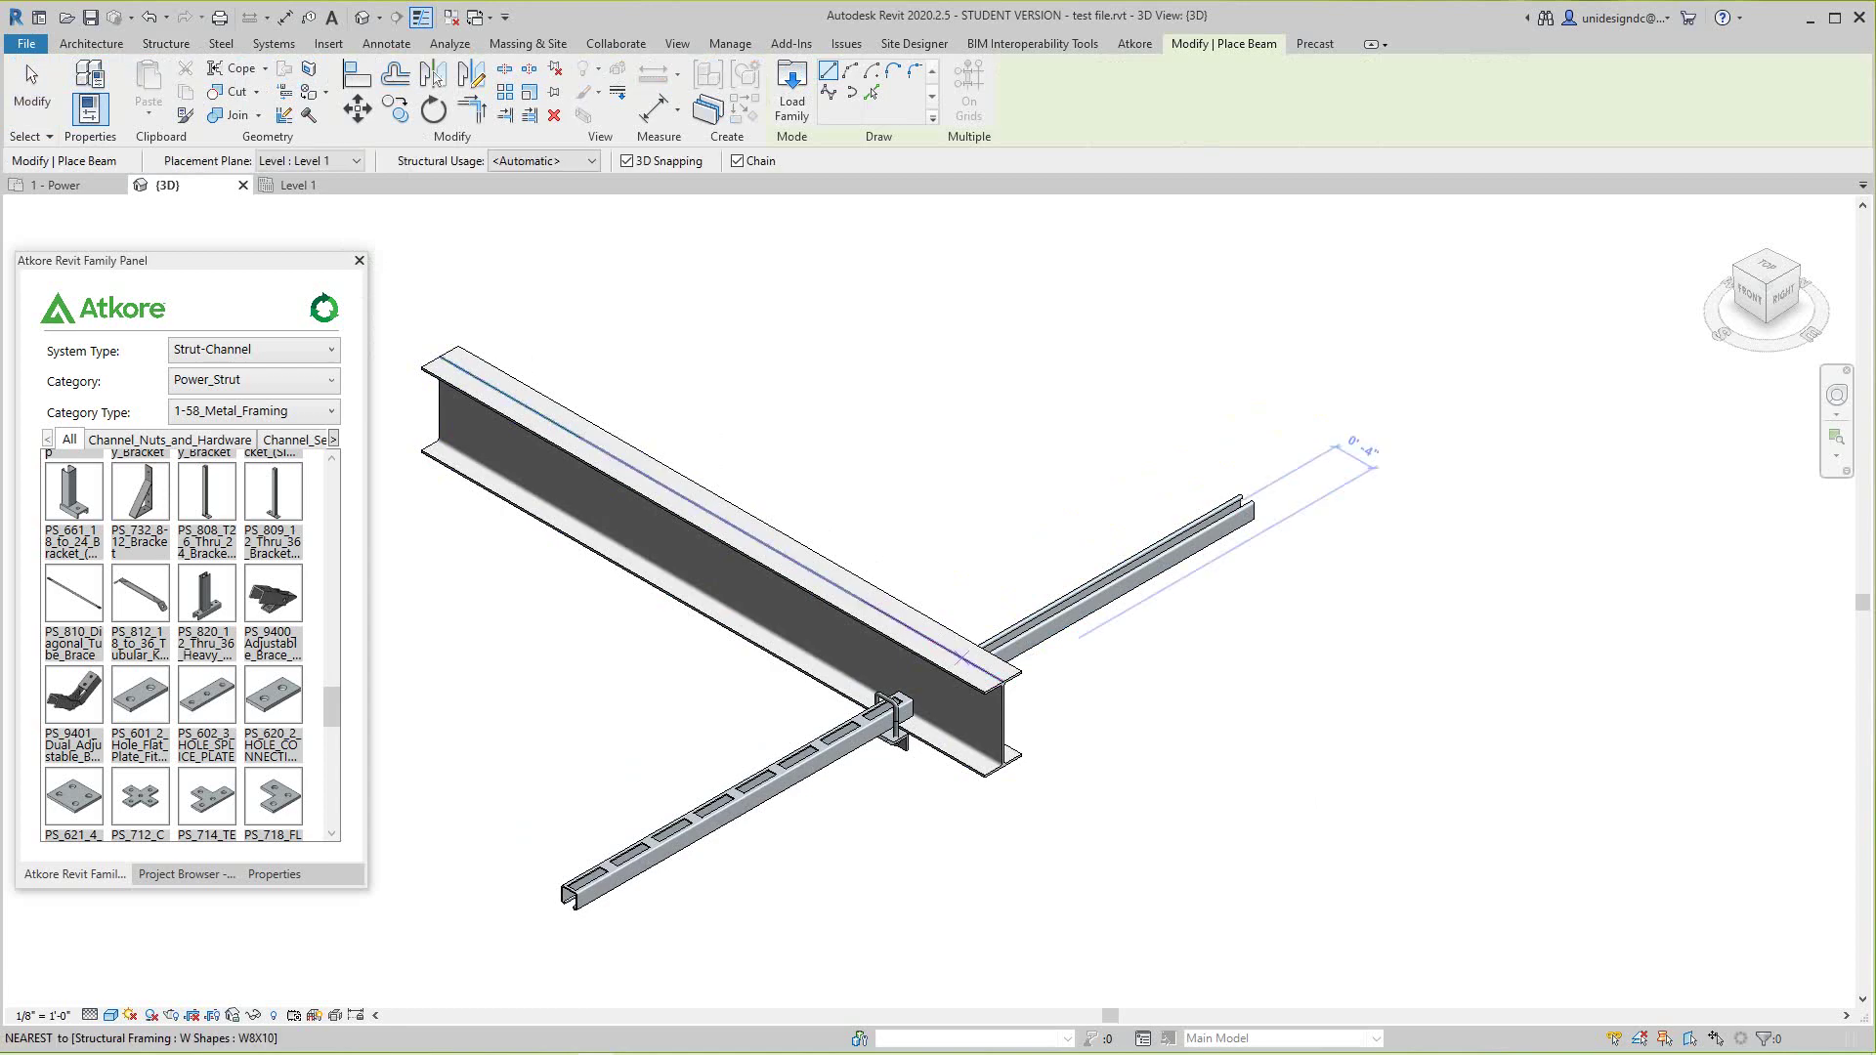
left_click(1008, 681)
scroll(967, 664, "down", 3)
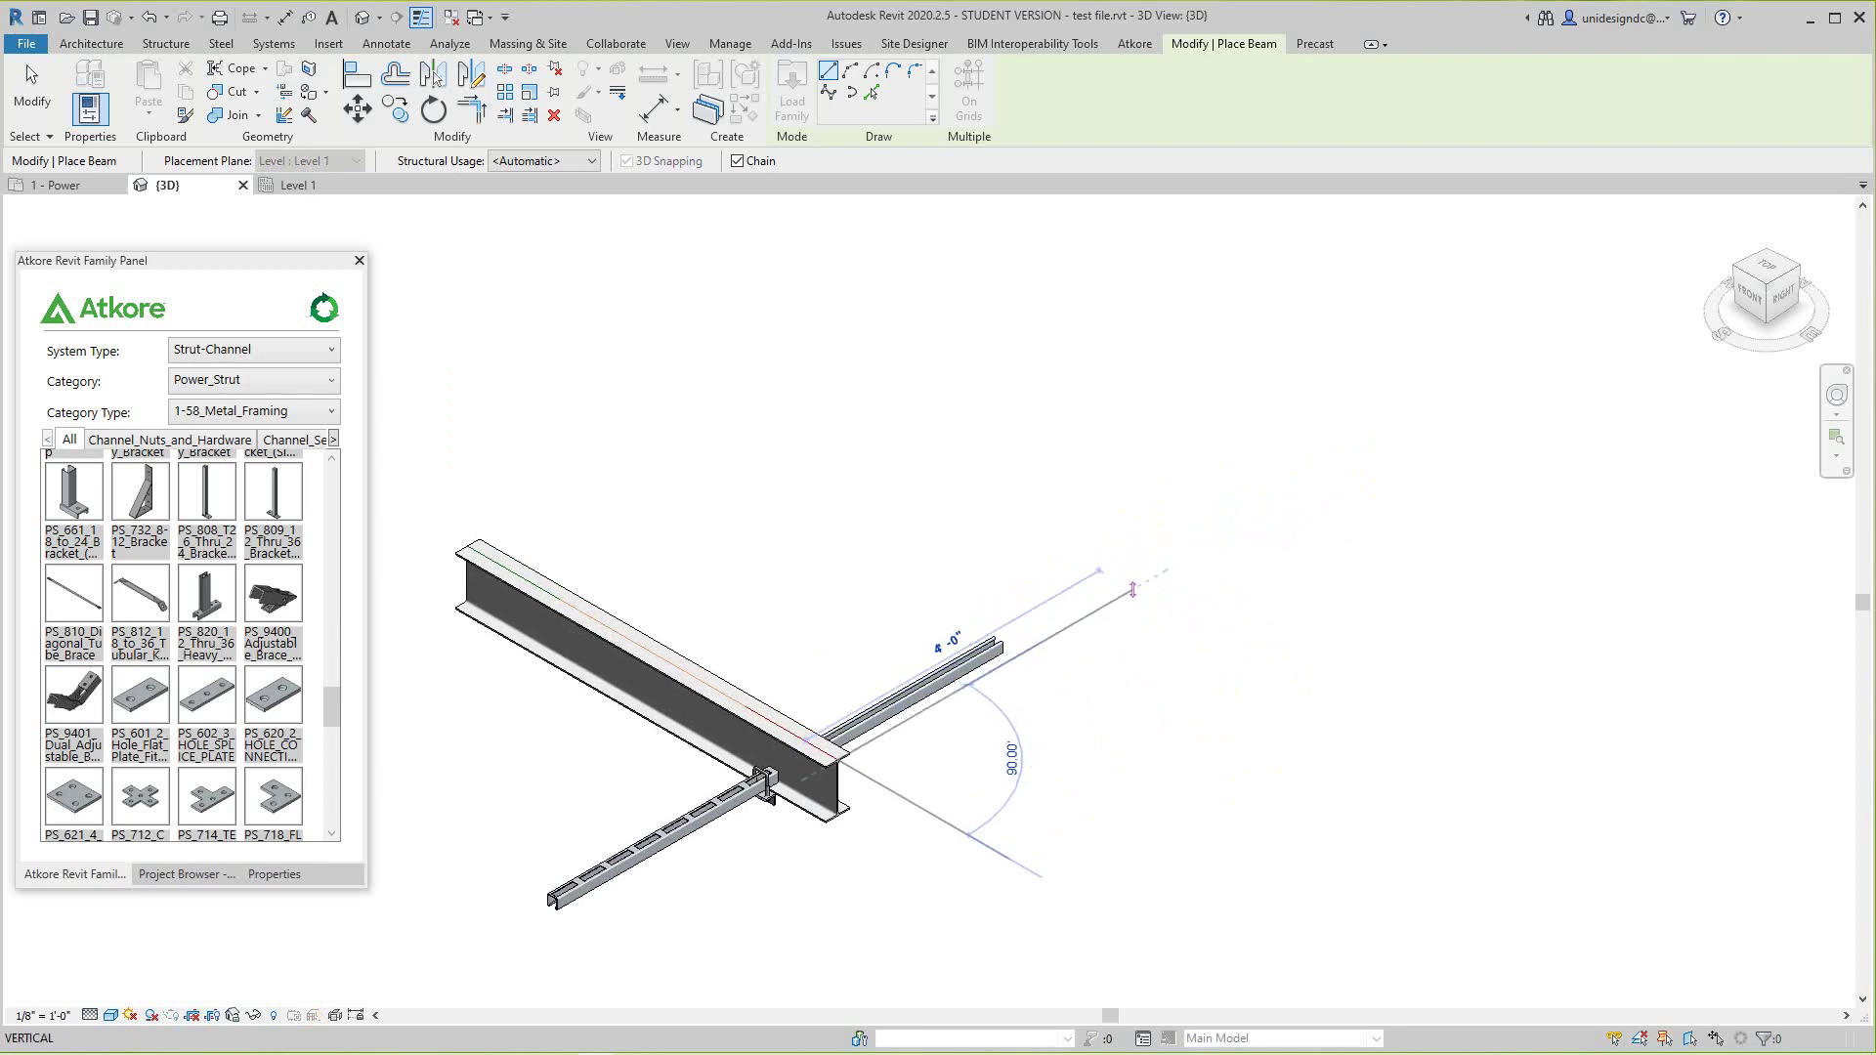
scroll(1338, 645, "up", 3)
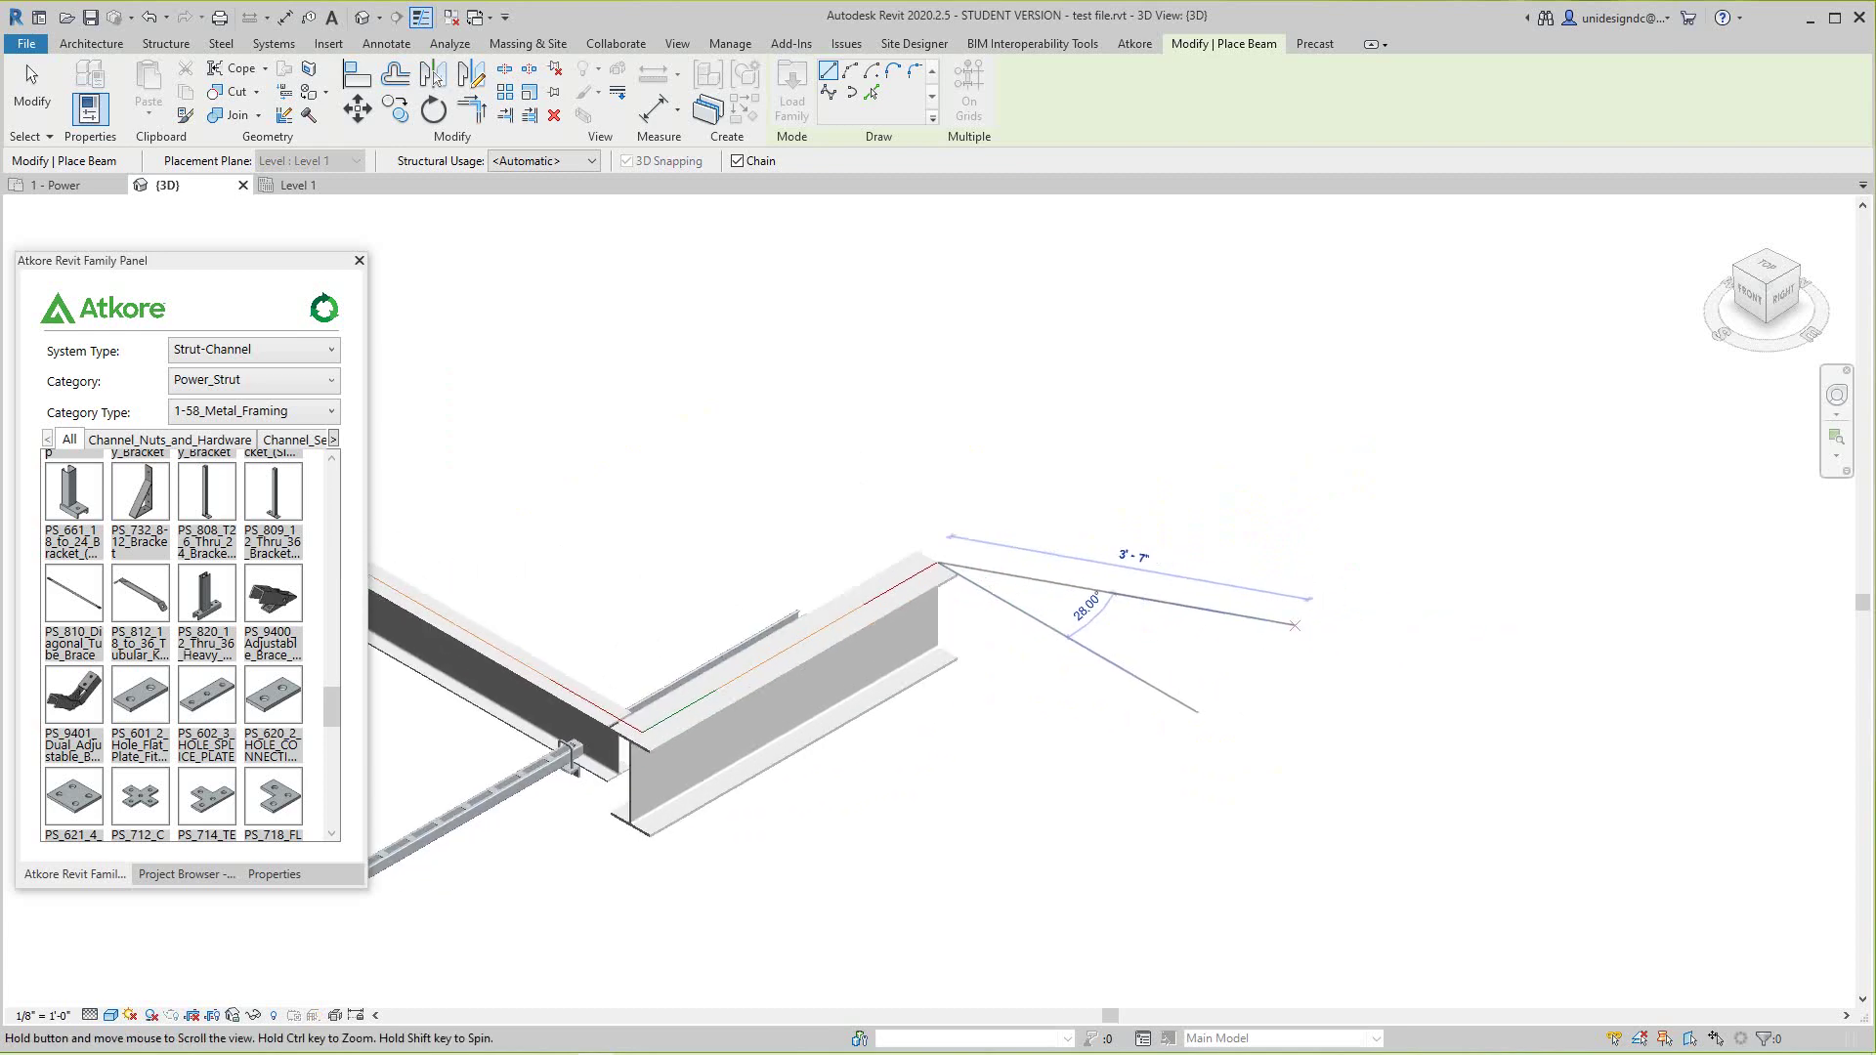
- Continue the chain with two more angled beams, the last about 7'-4" long, and end beam placement
left_click(1349, 654)
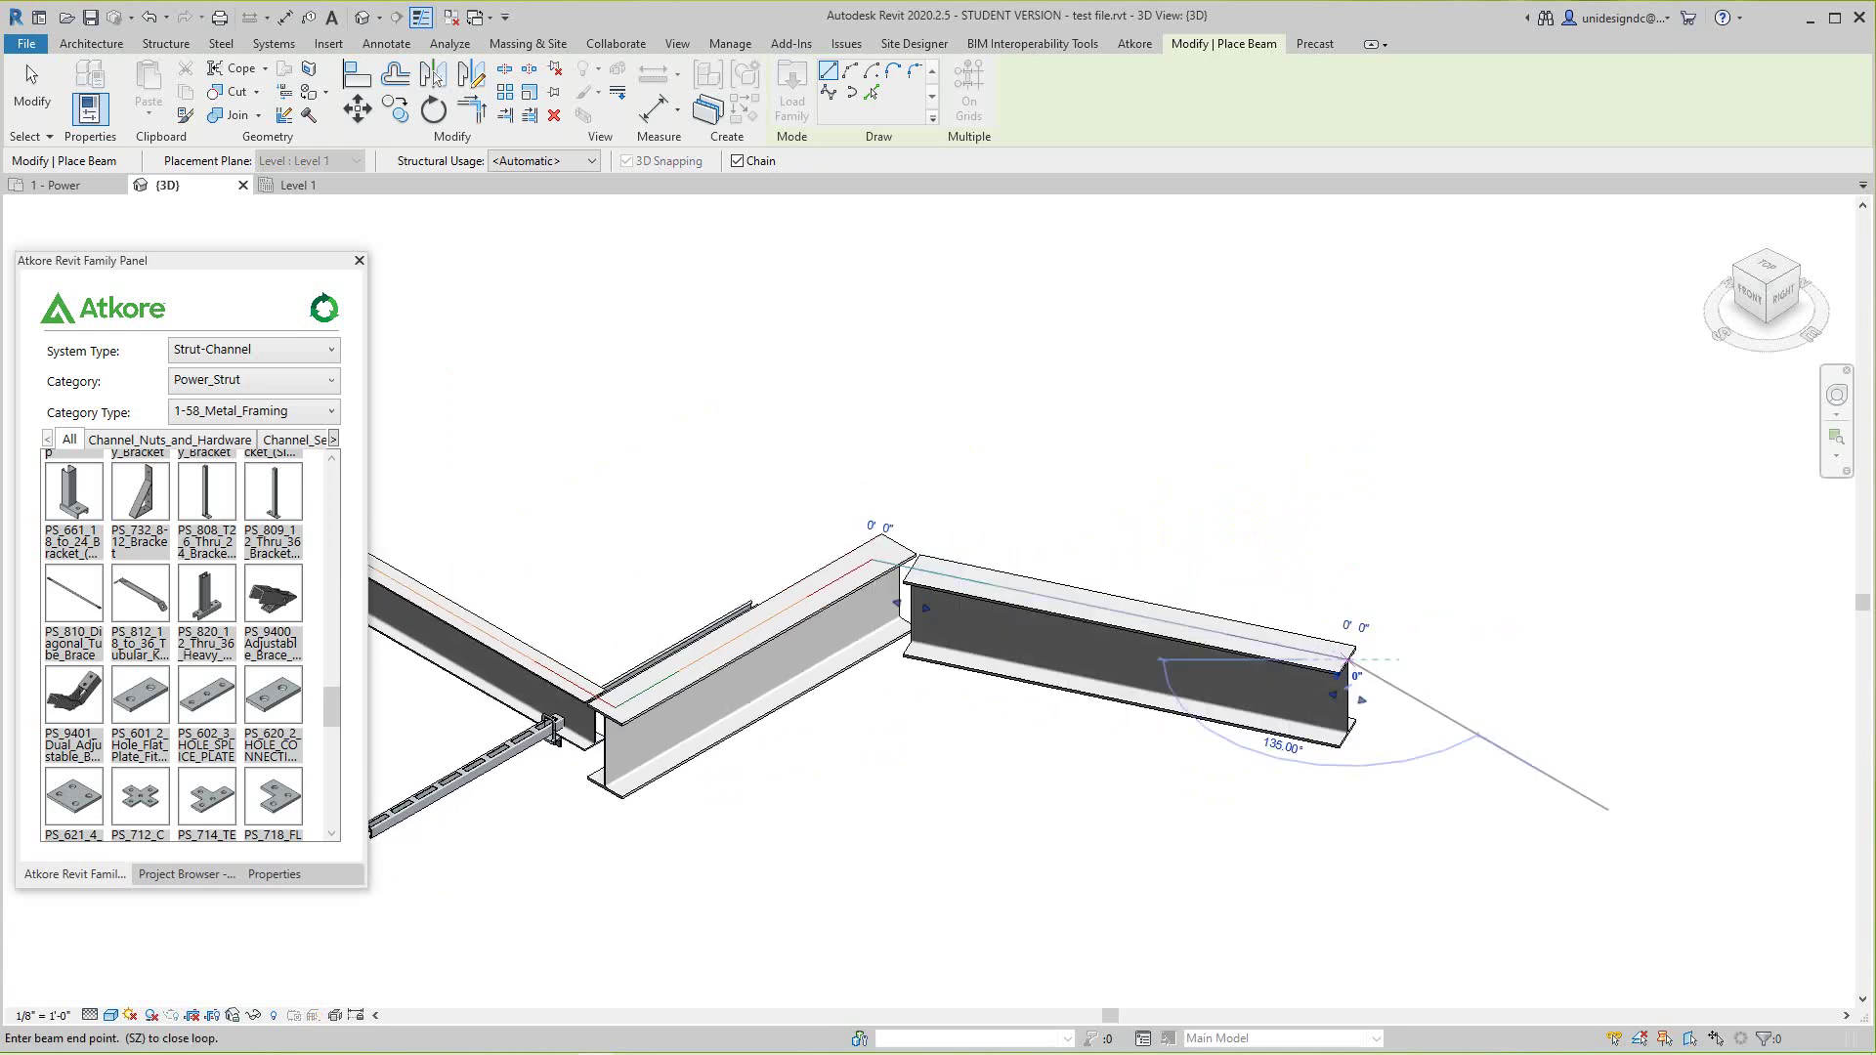
middle_click_drag(1397, 513, 1401, 657)
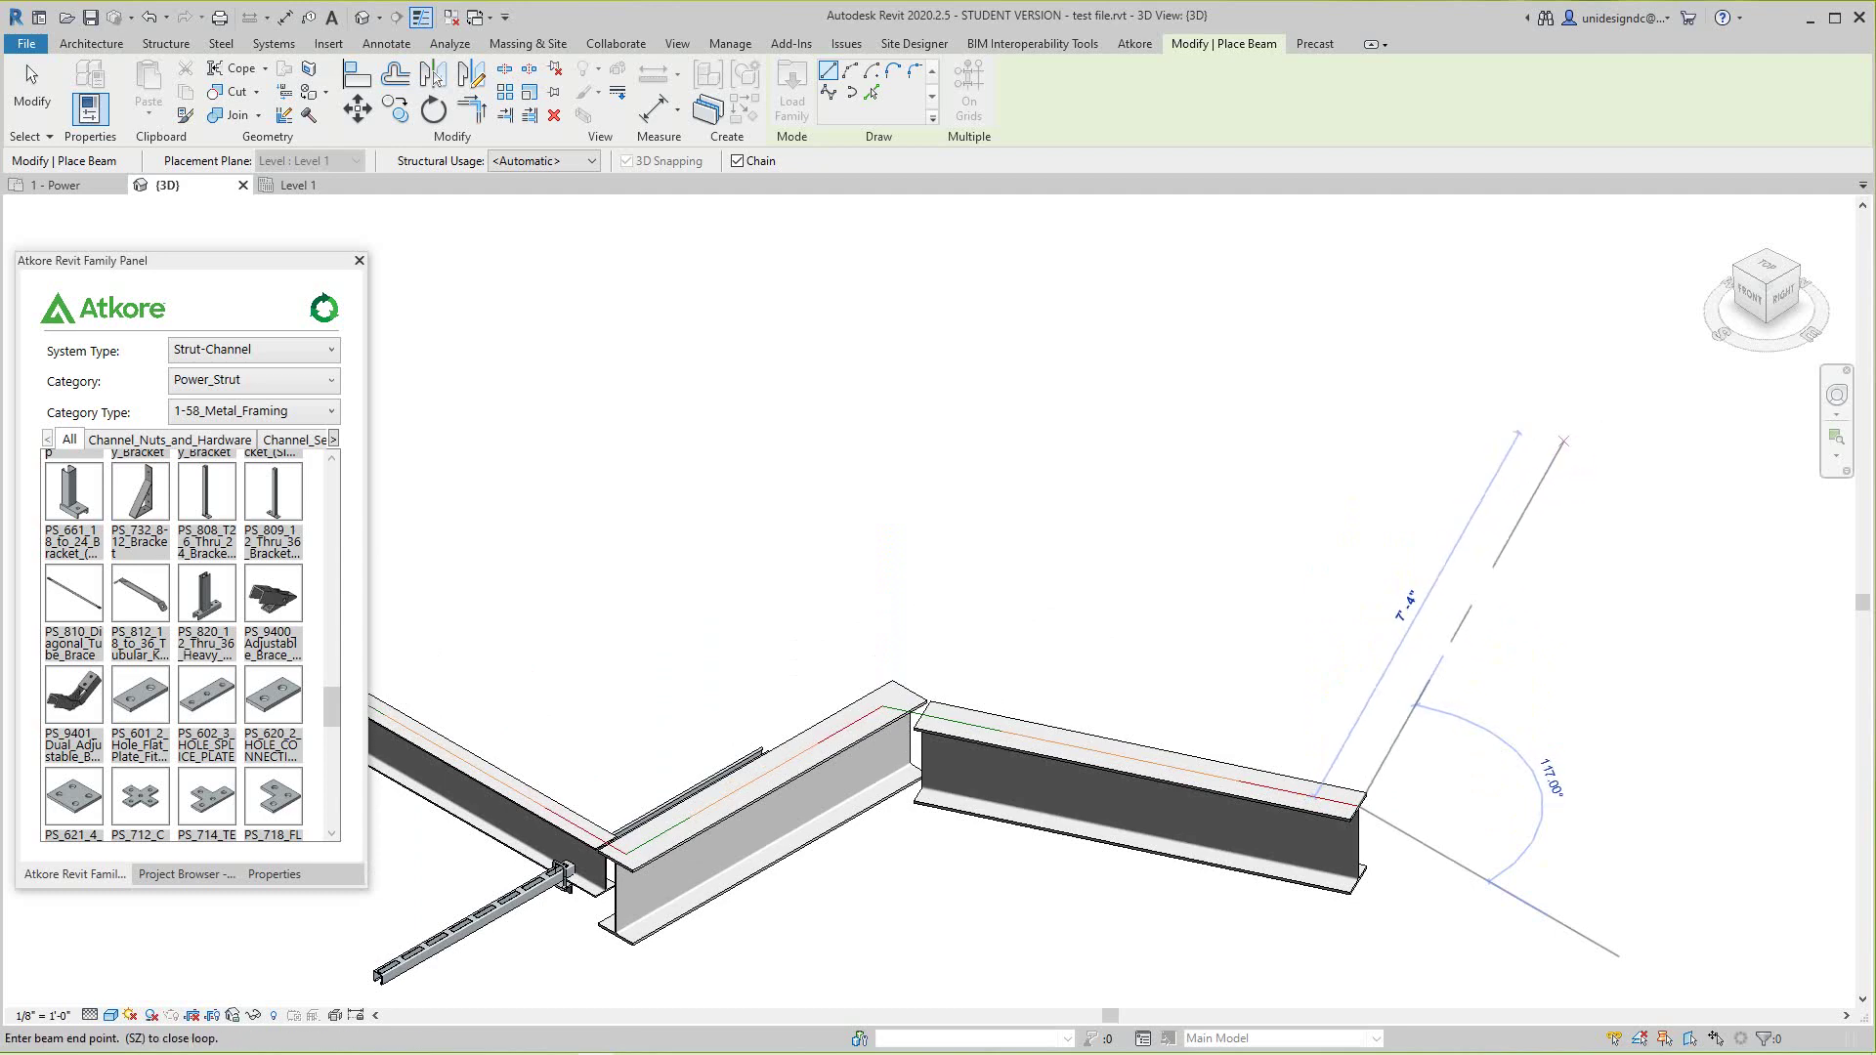
left_click(1586, 464)
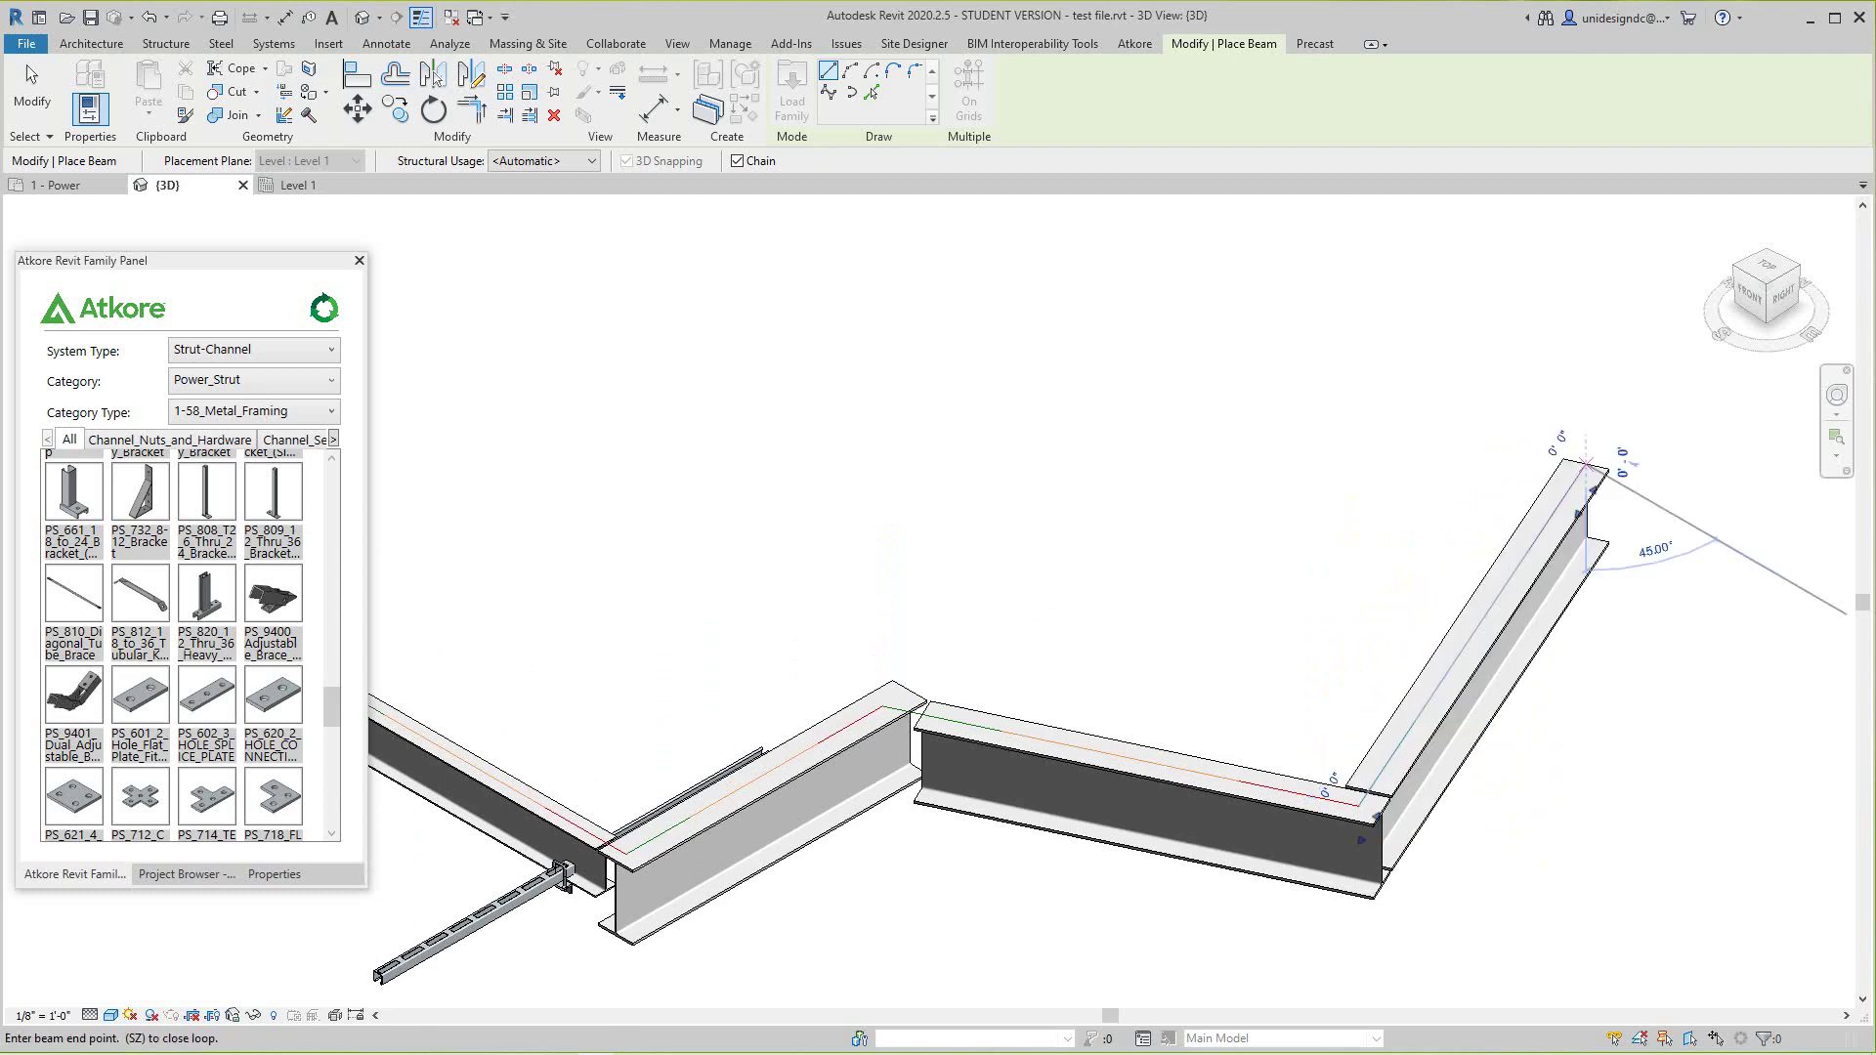
scroll(1588, 575, "down", 1)
middle_click_drag(1587, 575, 1521, 524)
key("Escape")
key("Escape")
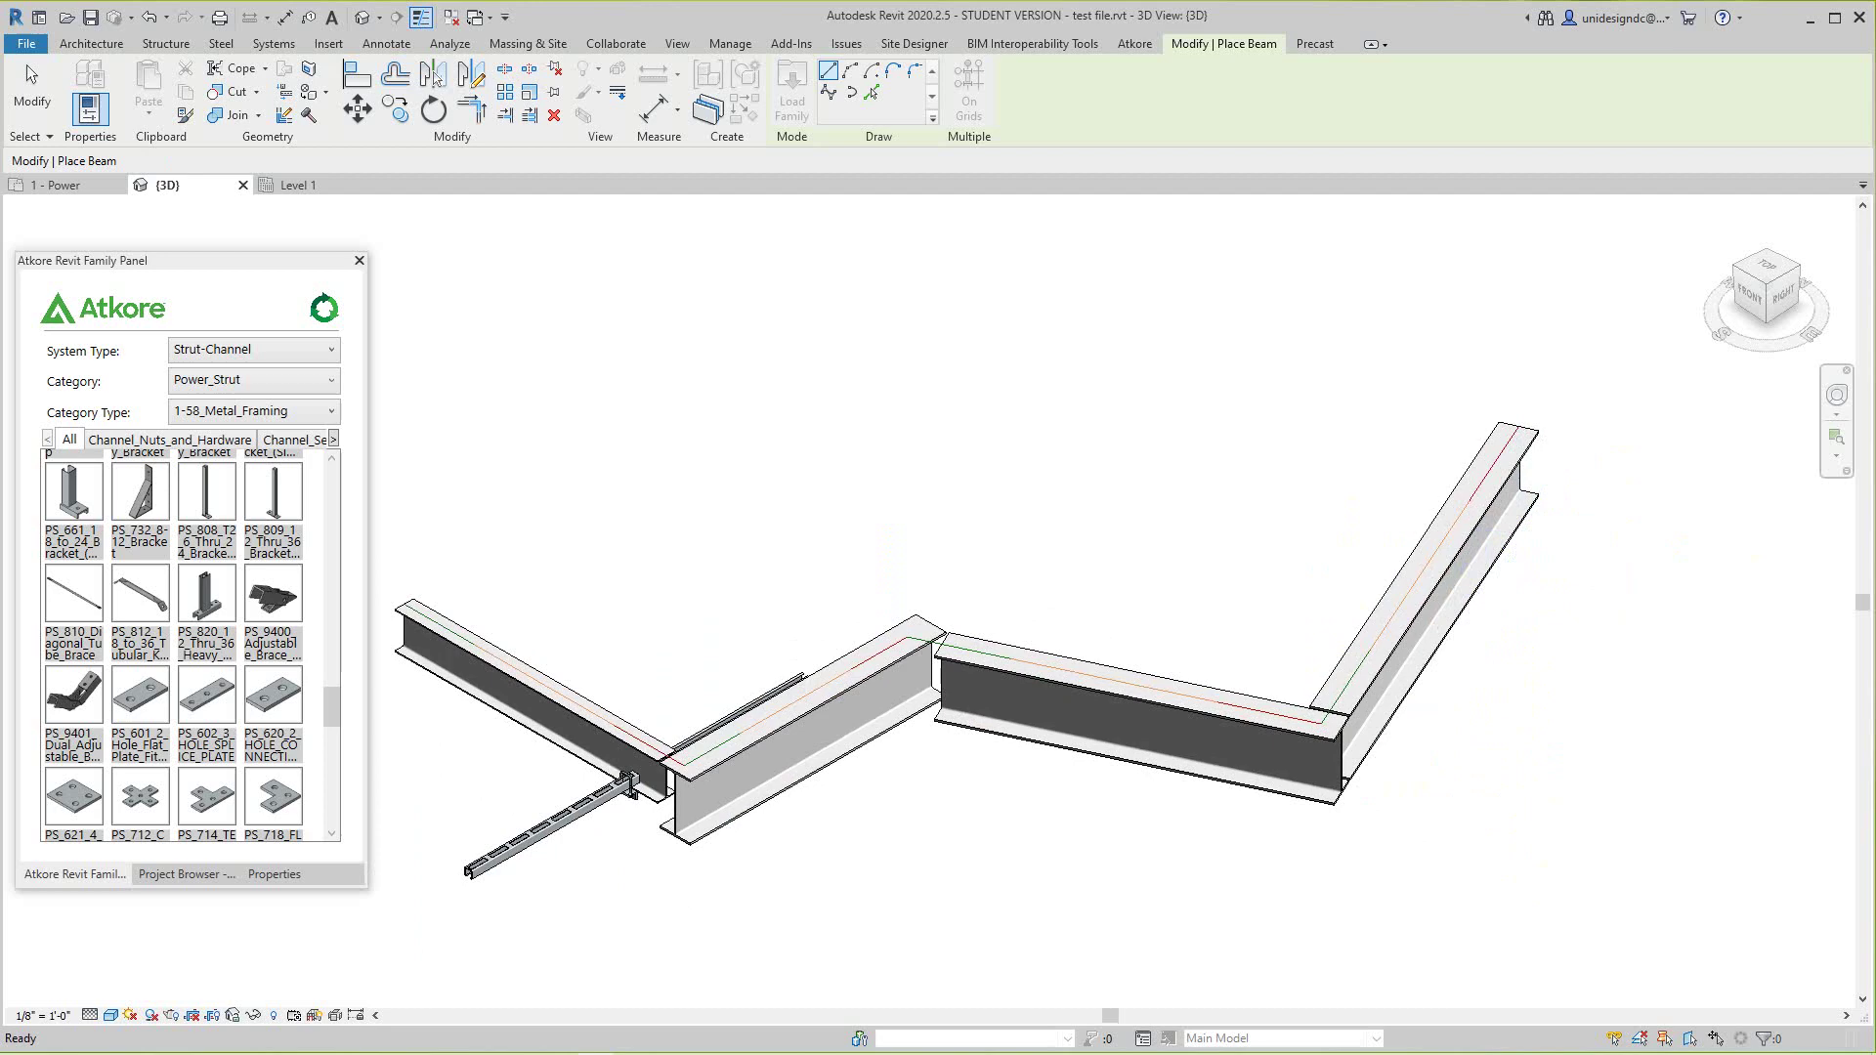
- Lengthen the new W12X26 beam beside the strut channel so it runs past the end of the W8X10 beam
scroll(1331, 816, "up", 3)
scroll(1290, 694, "down", 1)
middle_click_drag(1299, 693, 1314, 782)
scroll(1397, 720, "down", 4)
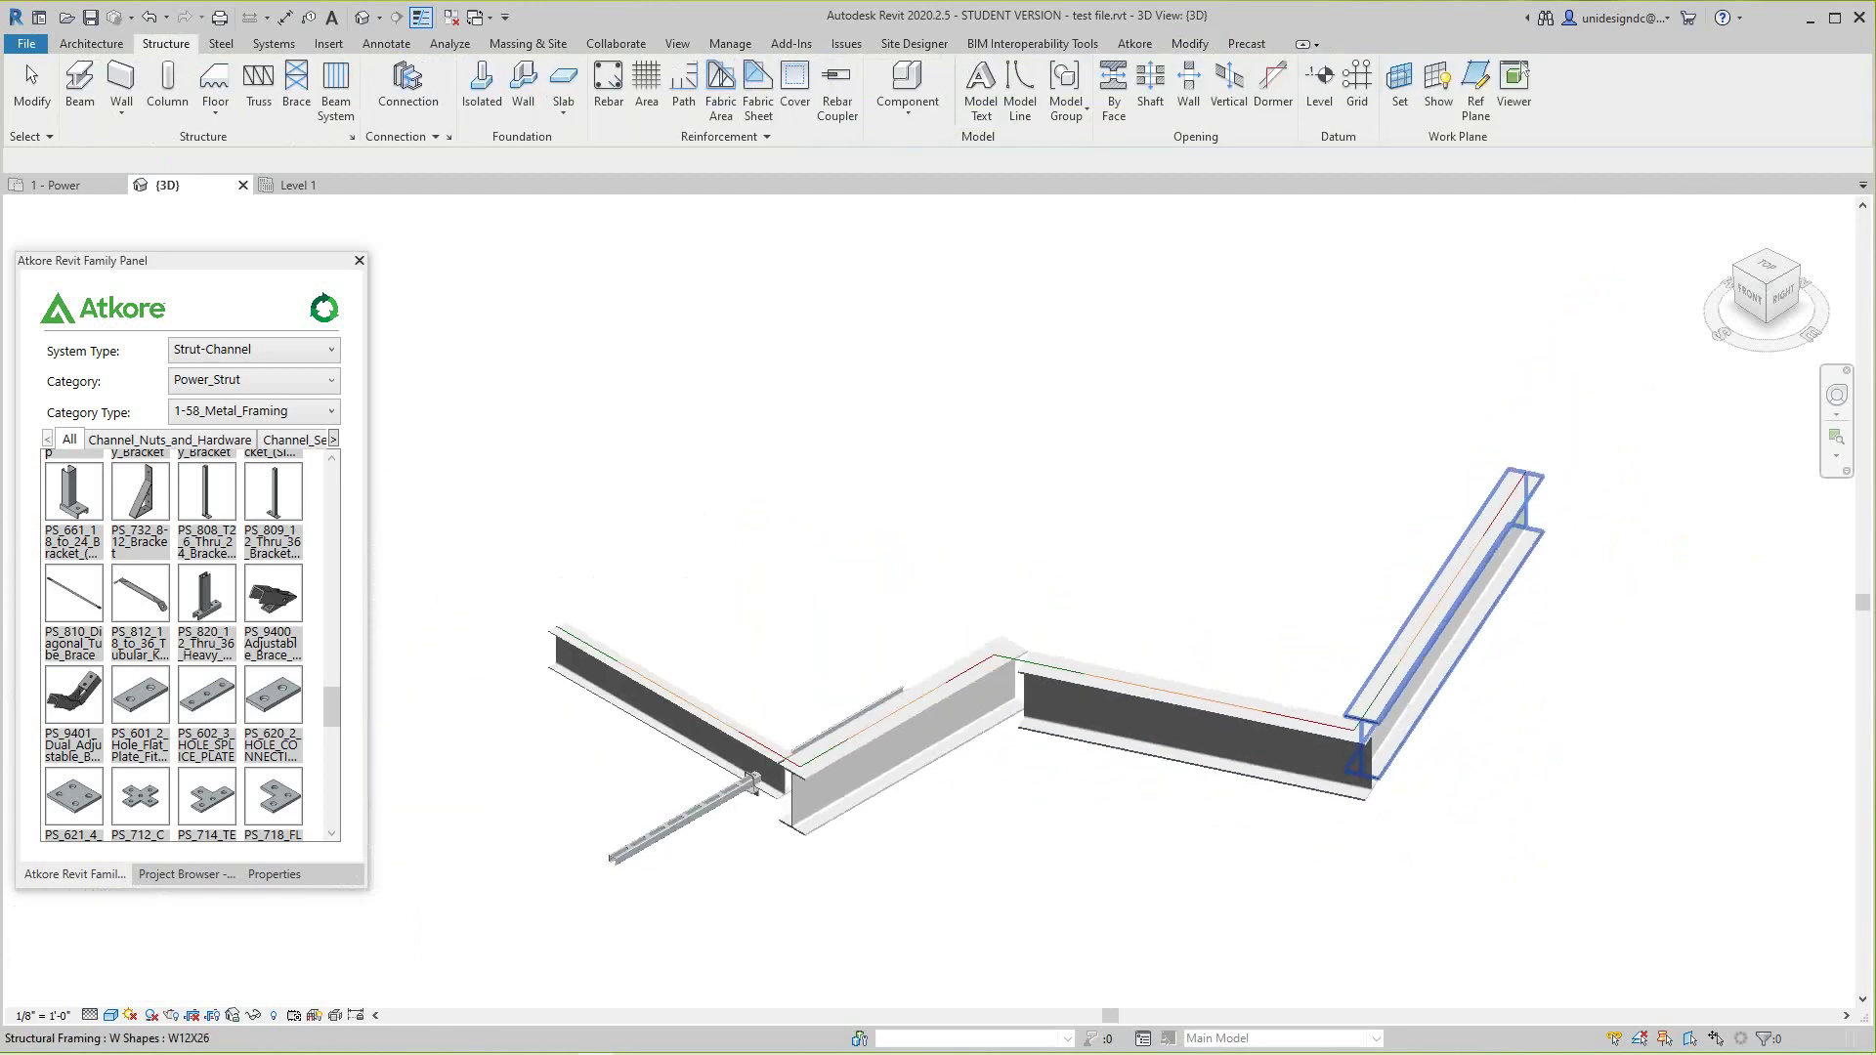
scroll(1323, 757, "up", 1)
scroll(936, 709, "up", 4)
scroll(894, 693, "down", 3)
middle_click_drag(819, 725, 983, 658)
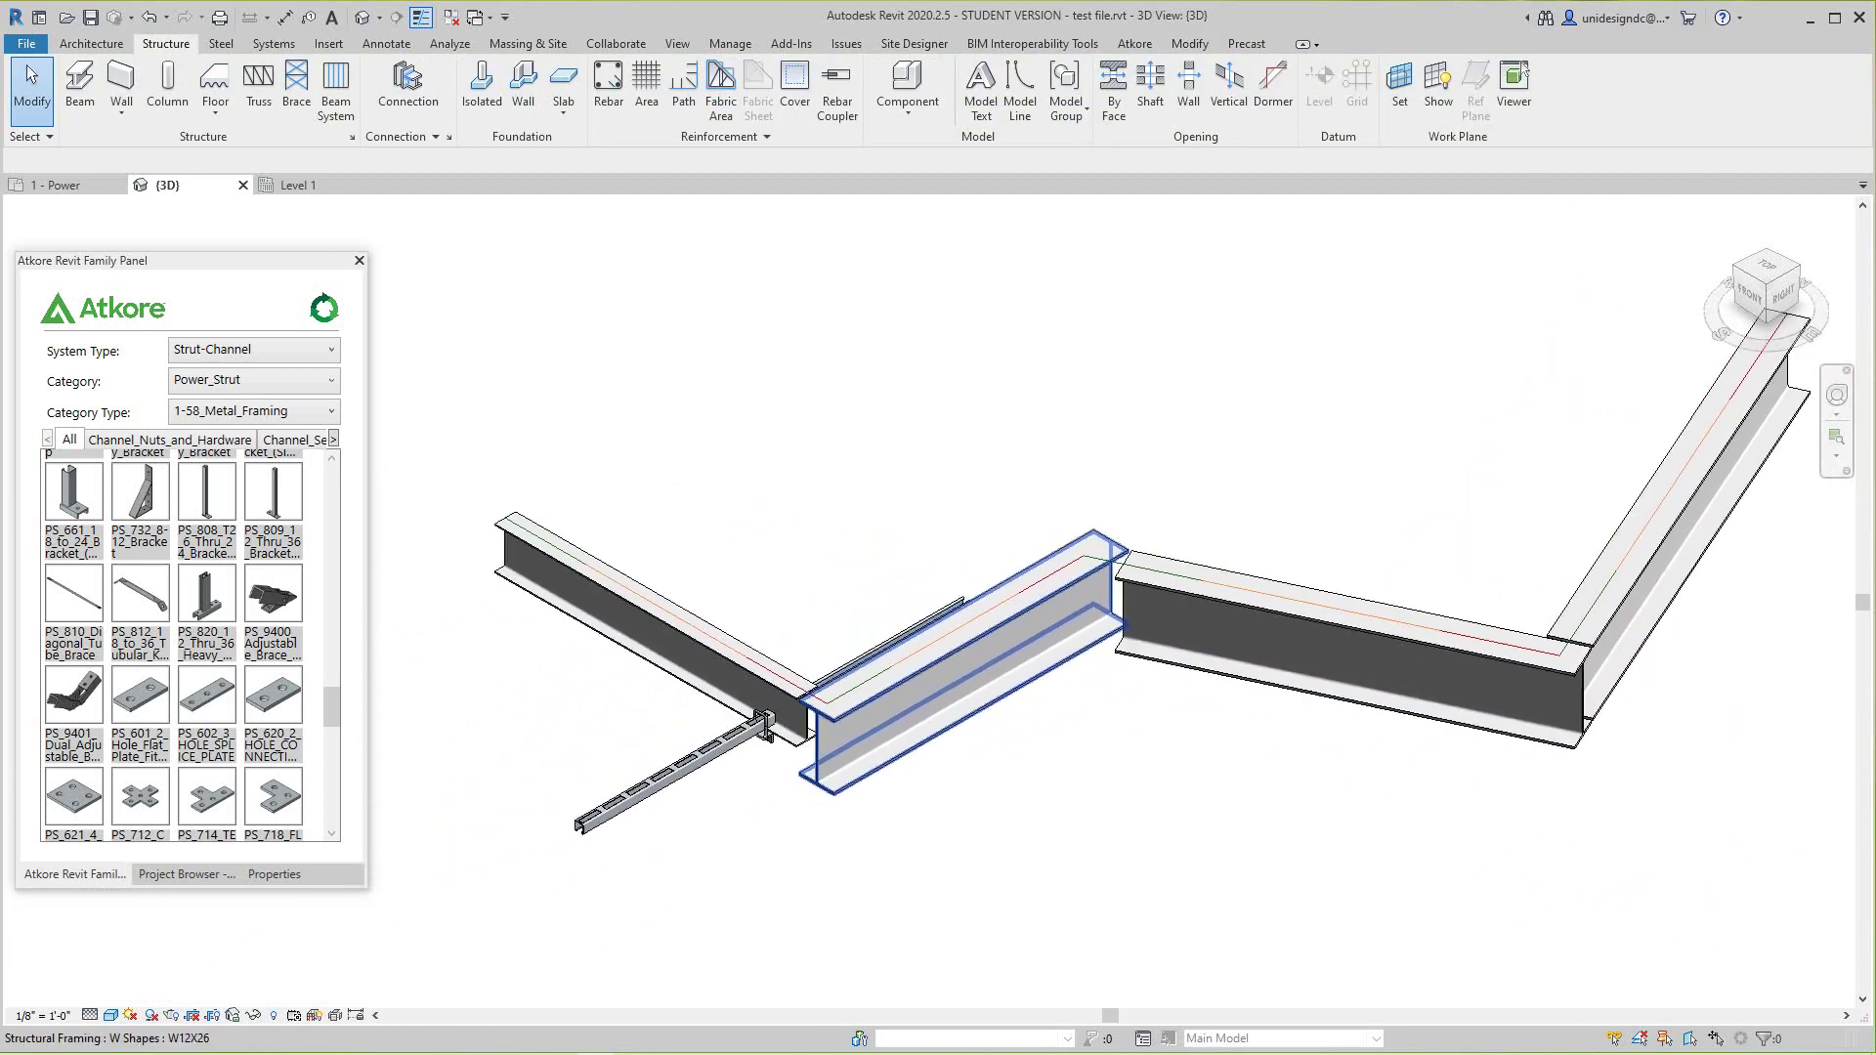
left_click(977, 674)
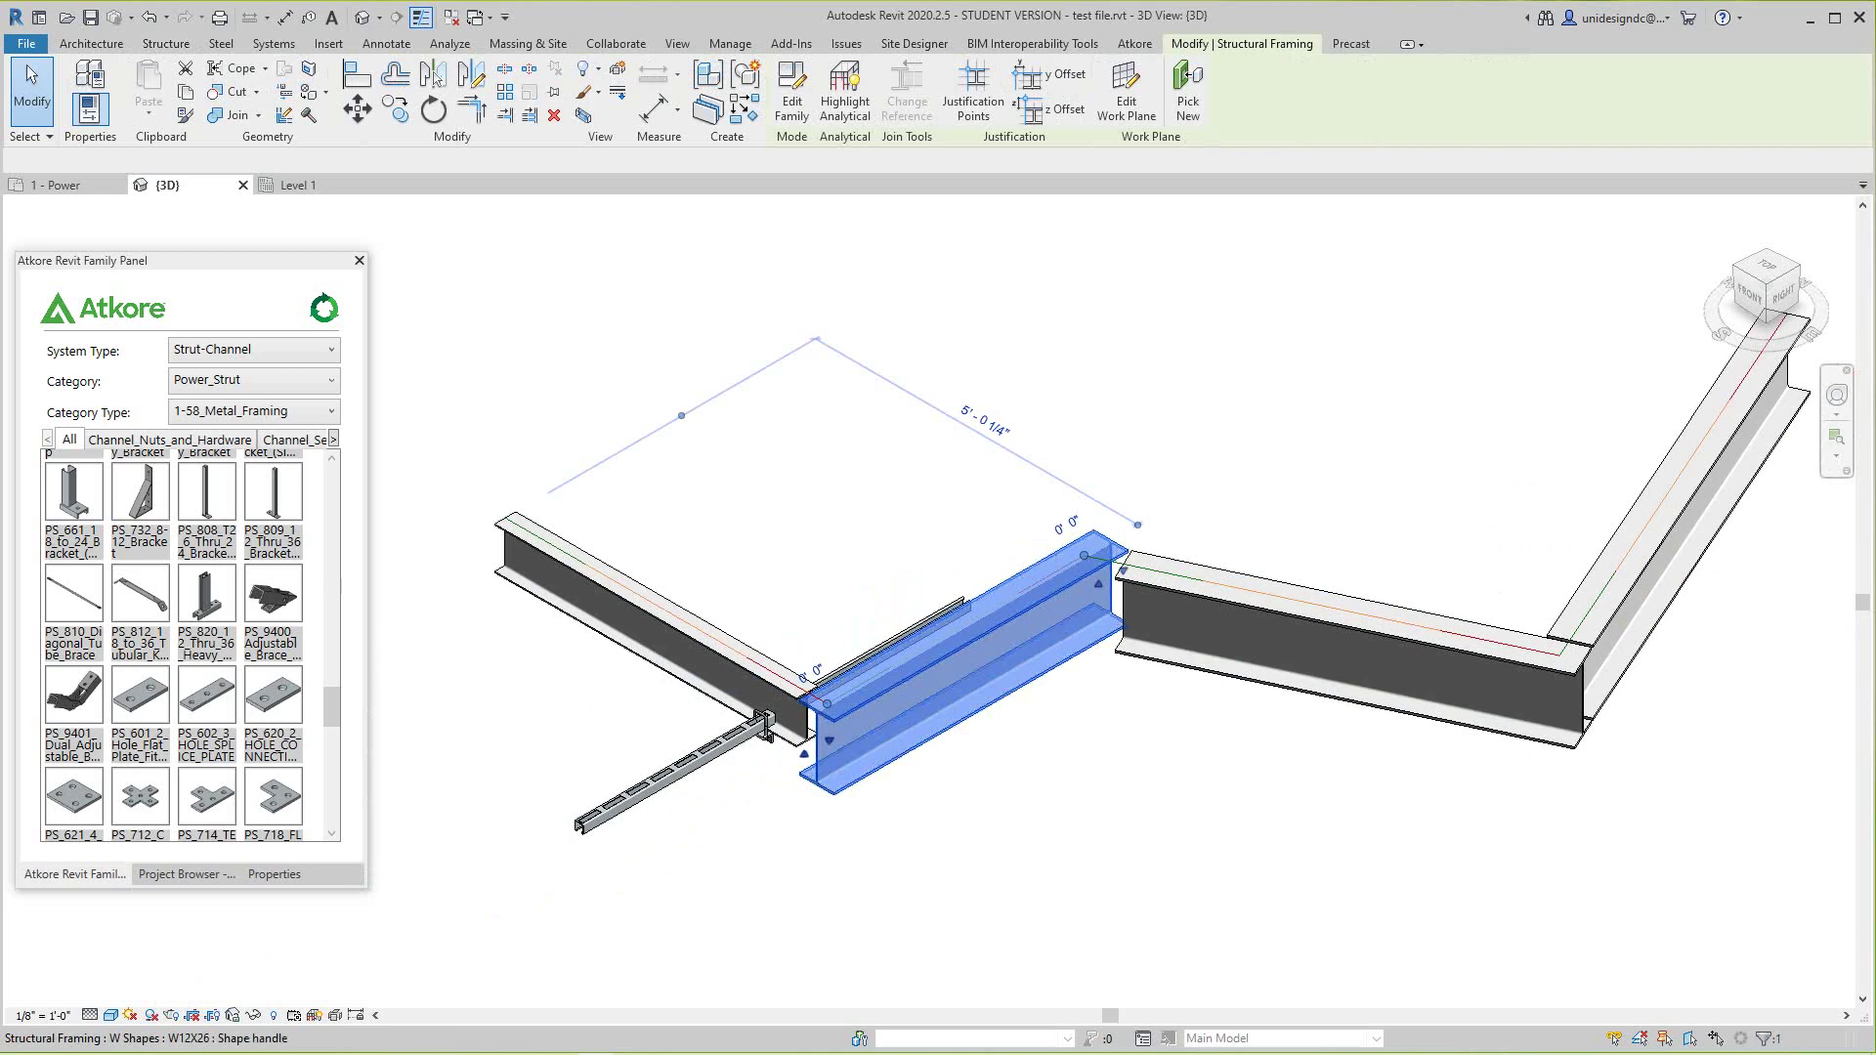
left_click_drag(804, 754, 691, 855)
key("Escape")
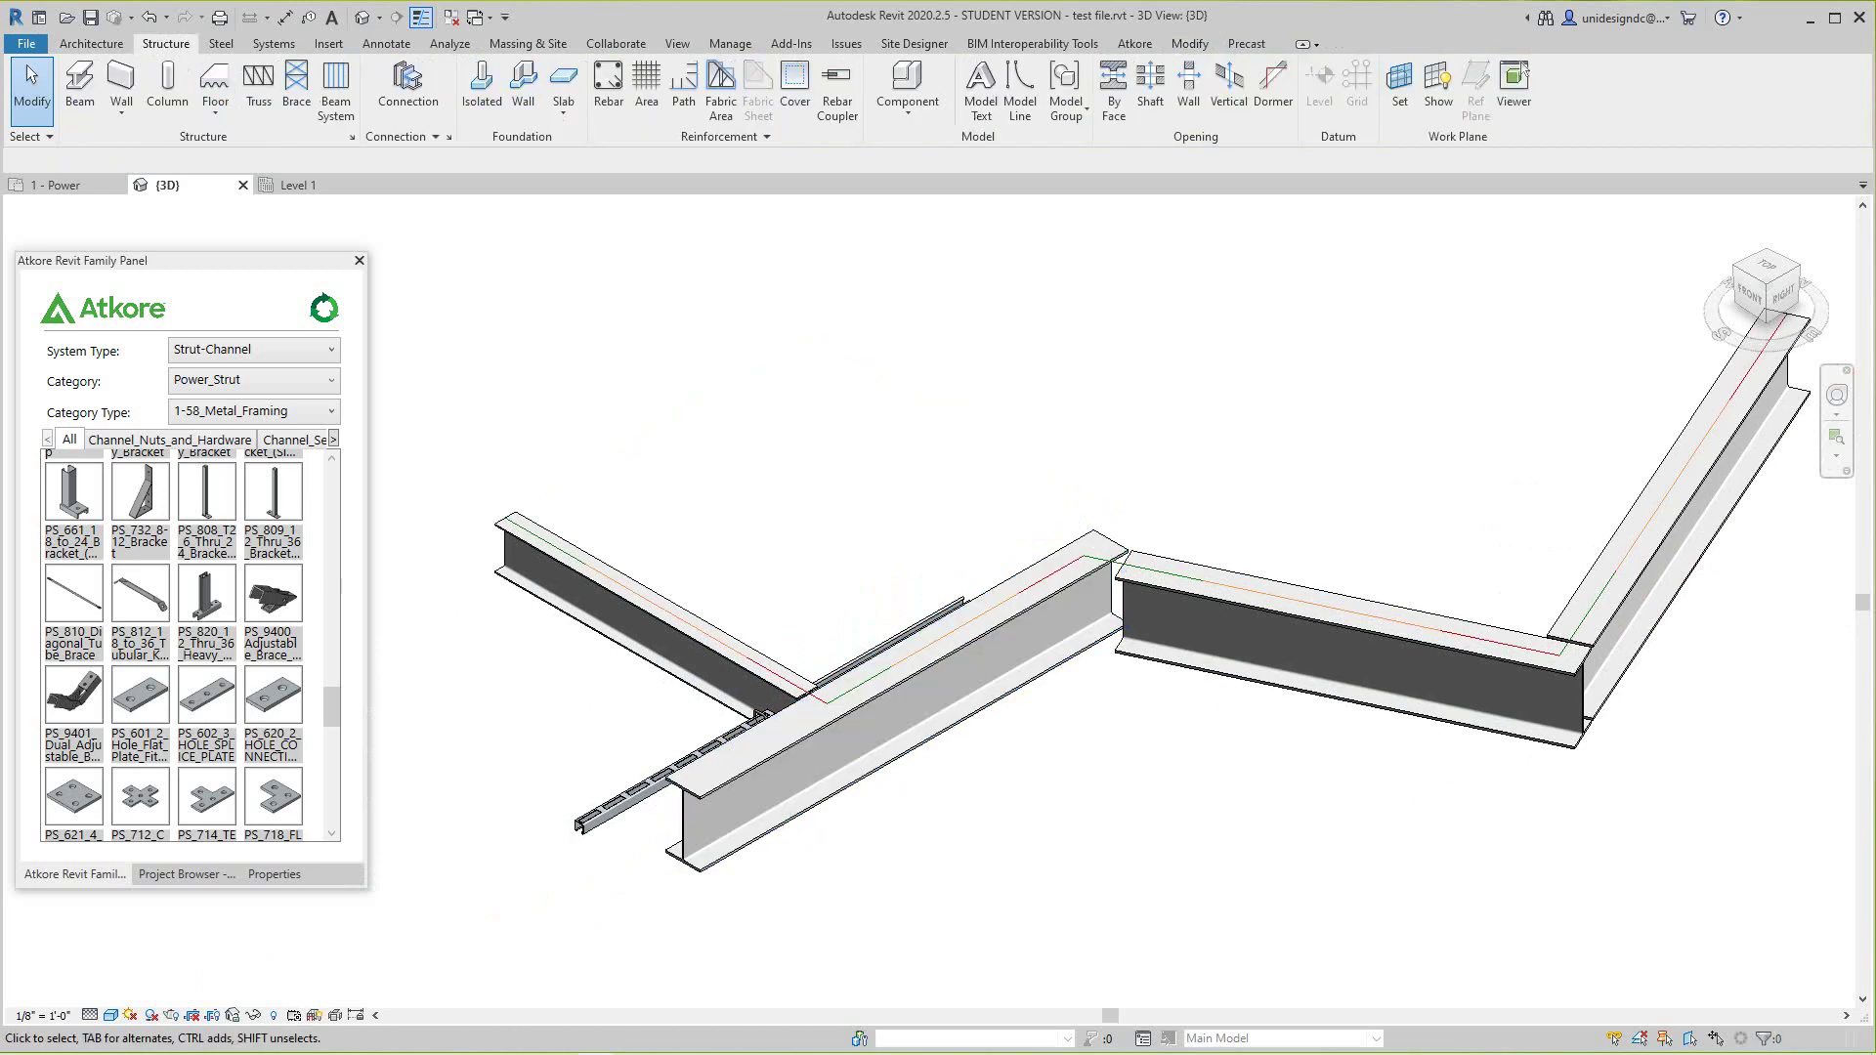
- Select the W8X10 beam's analytical line and review its analytical alignment and release properties
scroll(1368, 498, "up", 4)
middle_click_drag(469, 767, 1016, 702)
scroll(1016, 701, "up", 5)
scroll(1131, 799, "down", 3)
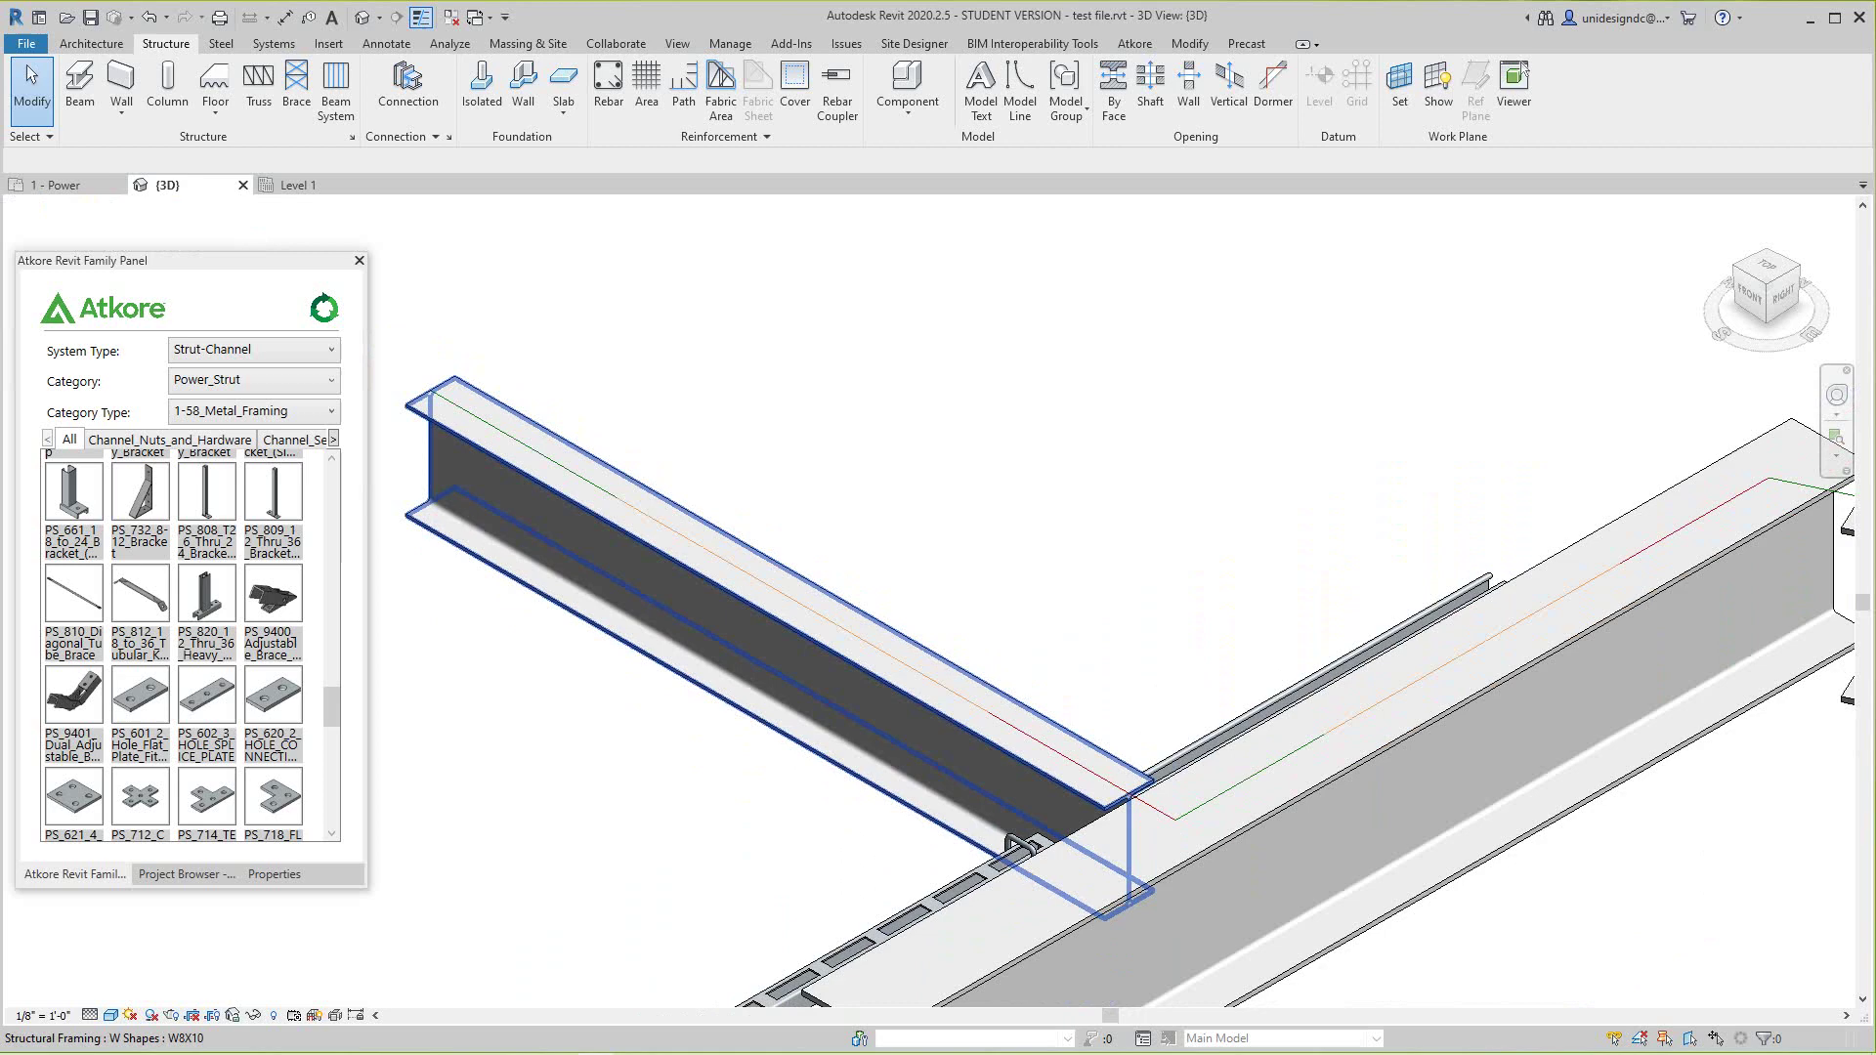
key("Tab")
key("Tab")
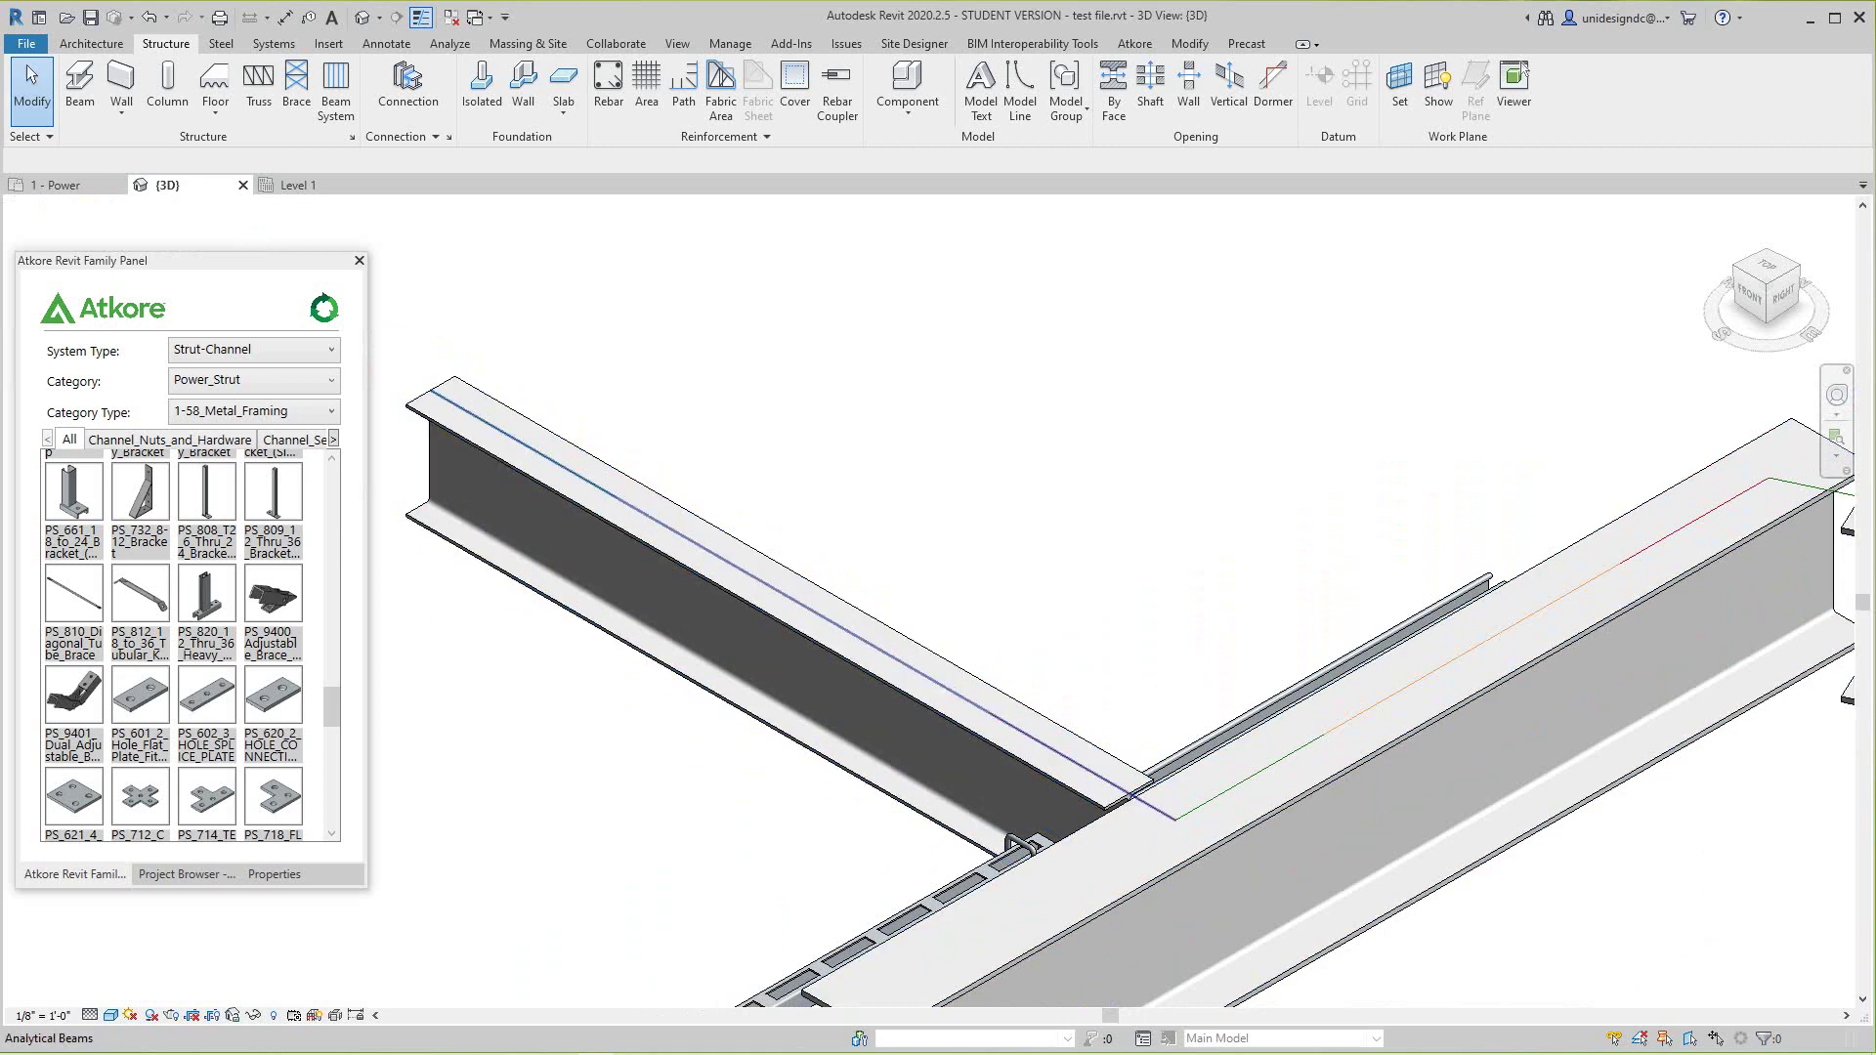
left_click(1131, 797)
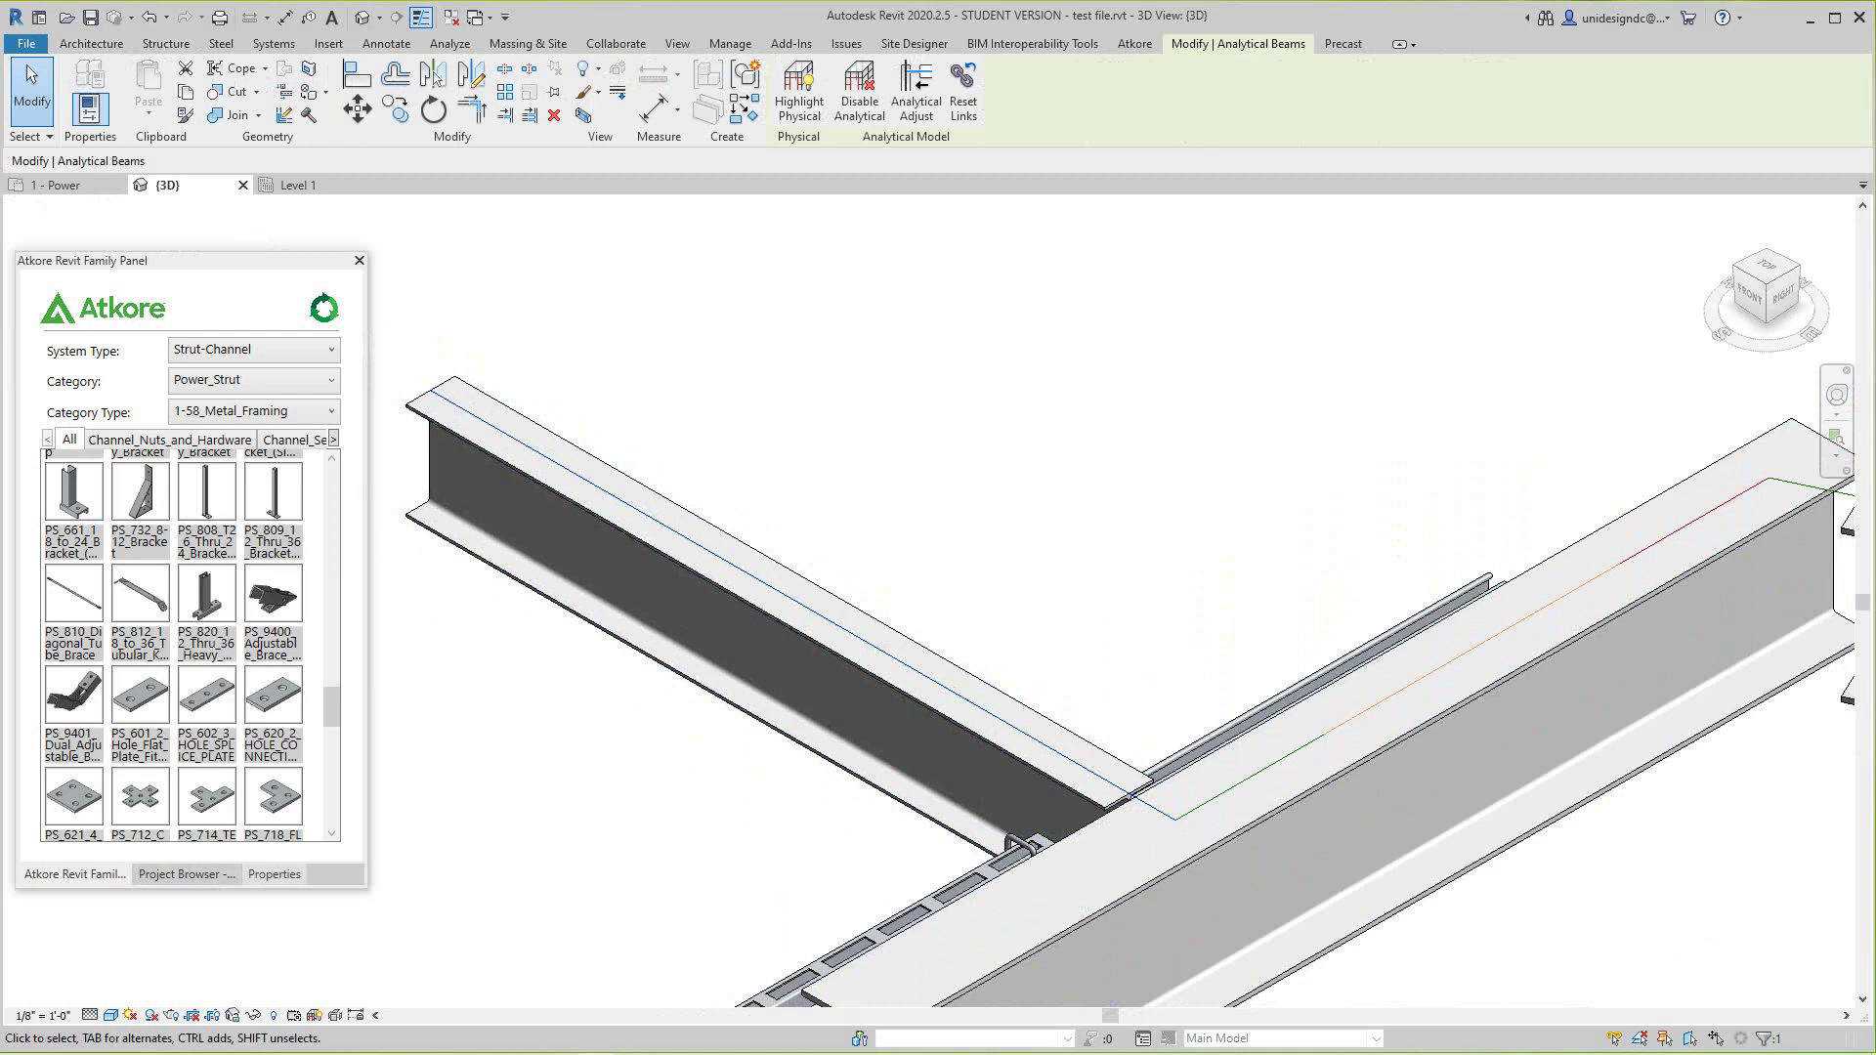
left_click(273, 873)
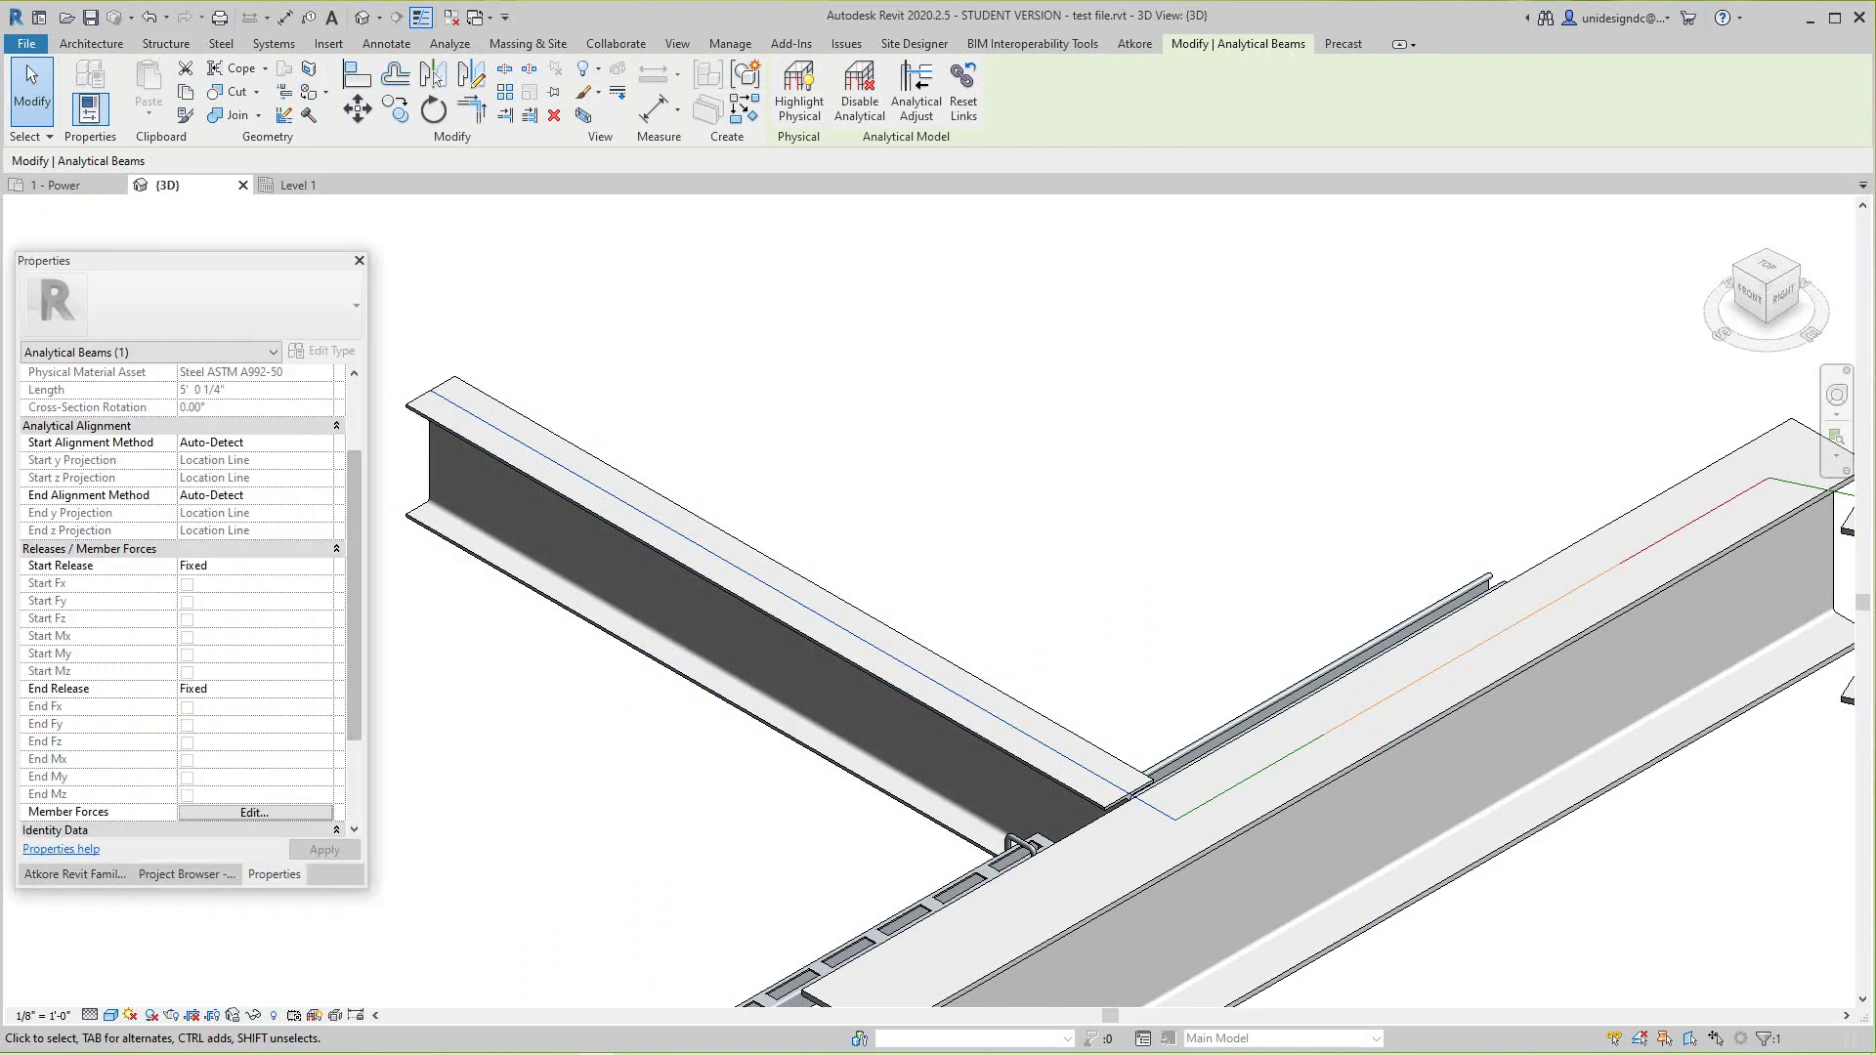
scroll(352, 596, "up", 2)
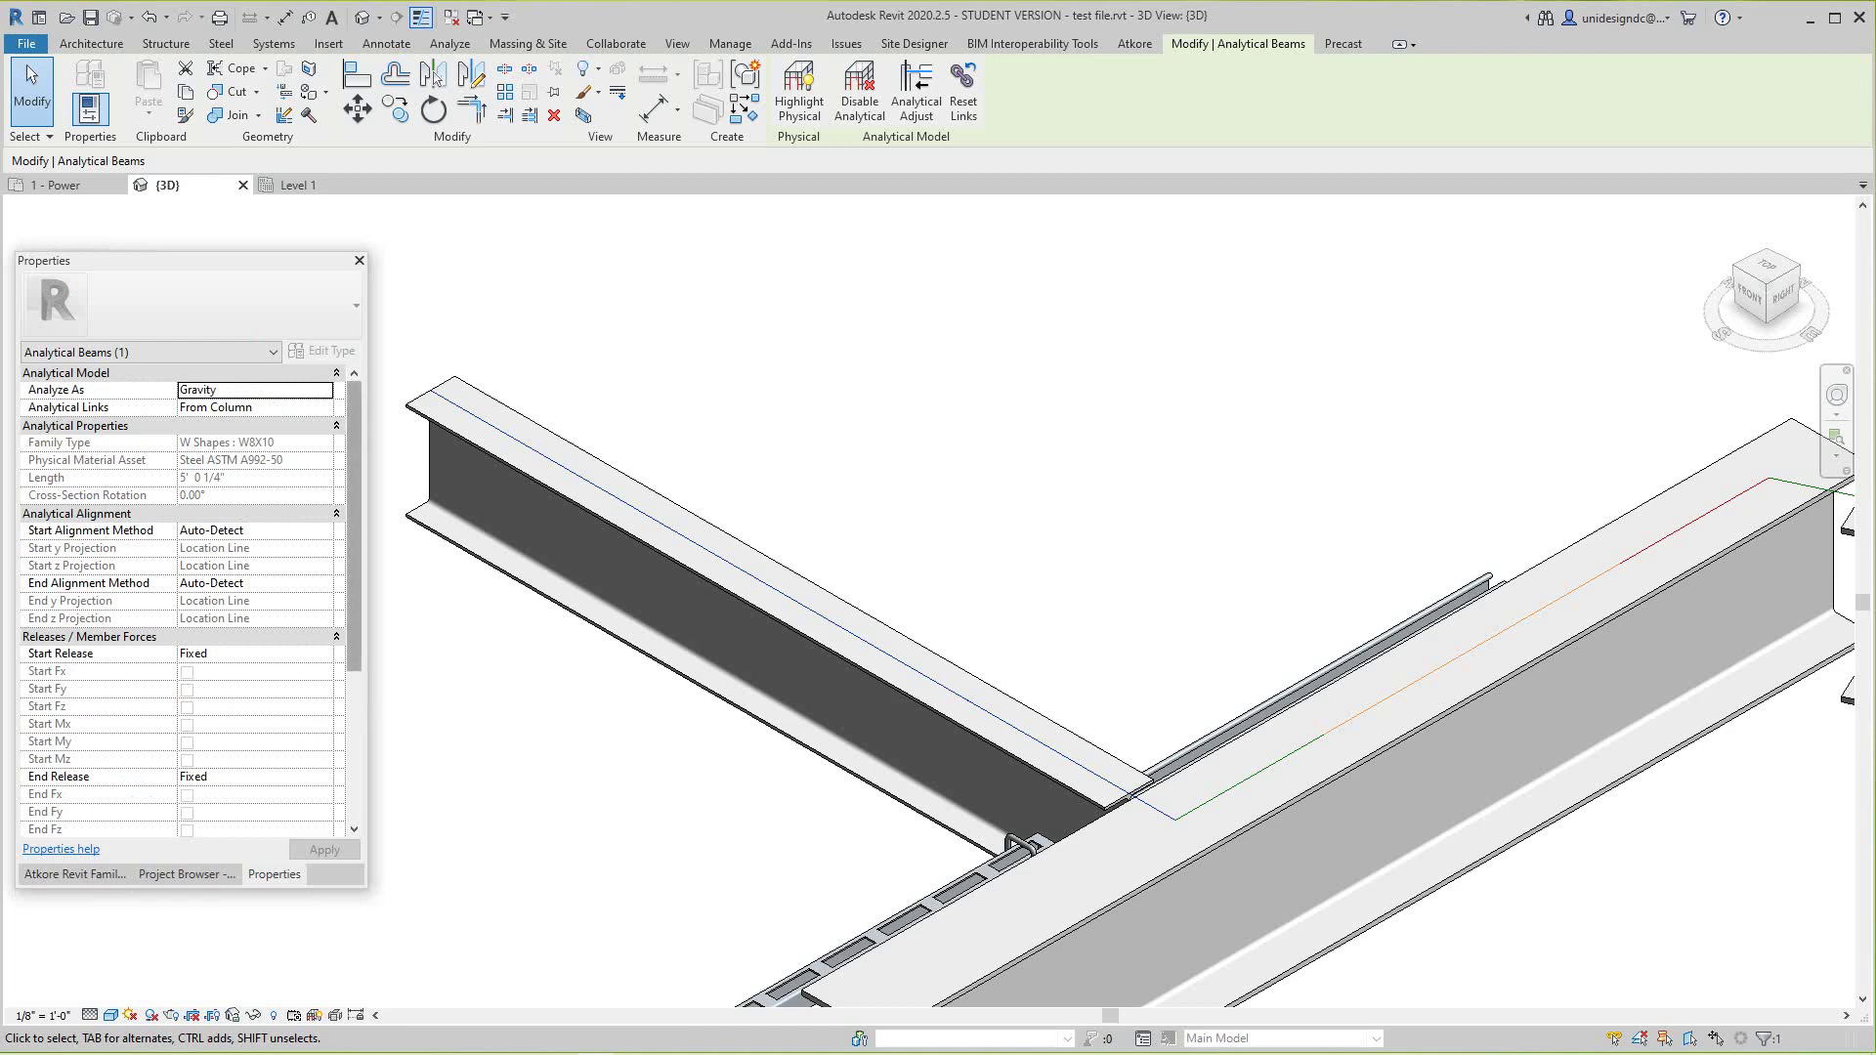
scroll(186, 601, "down", 3)
key("Escape")
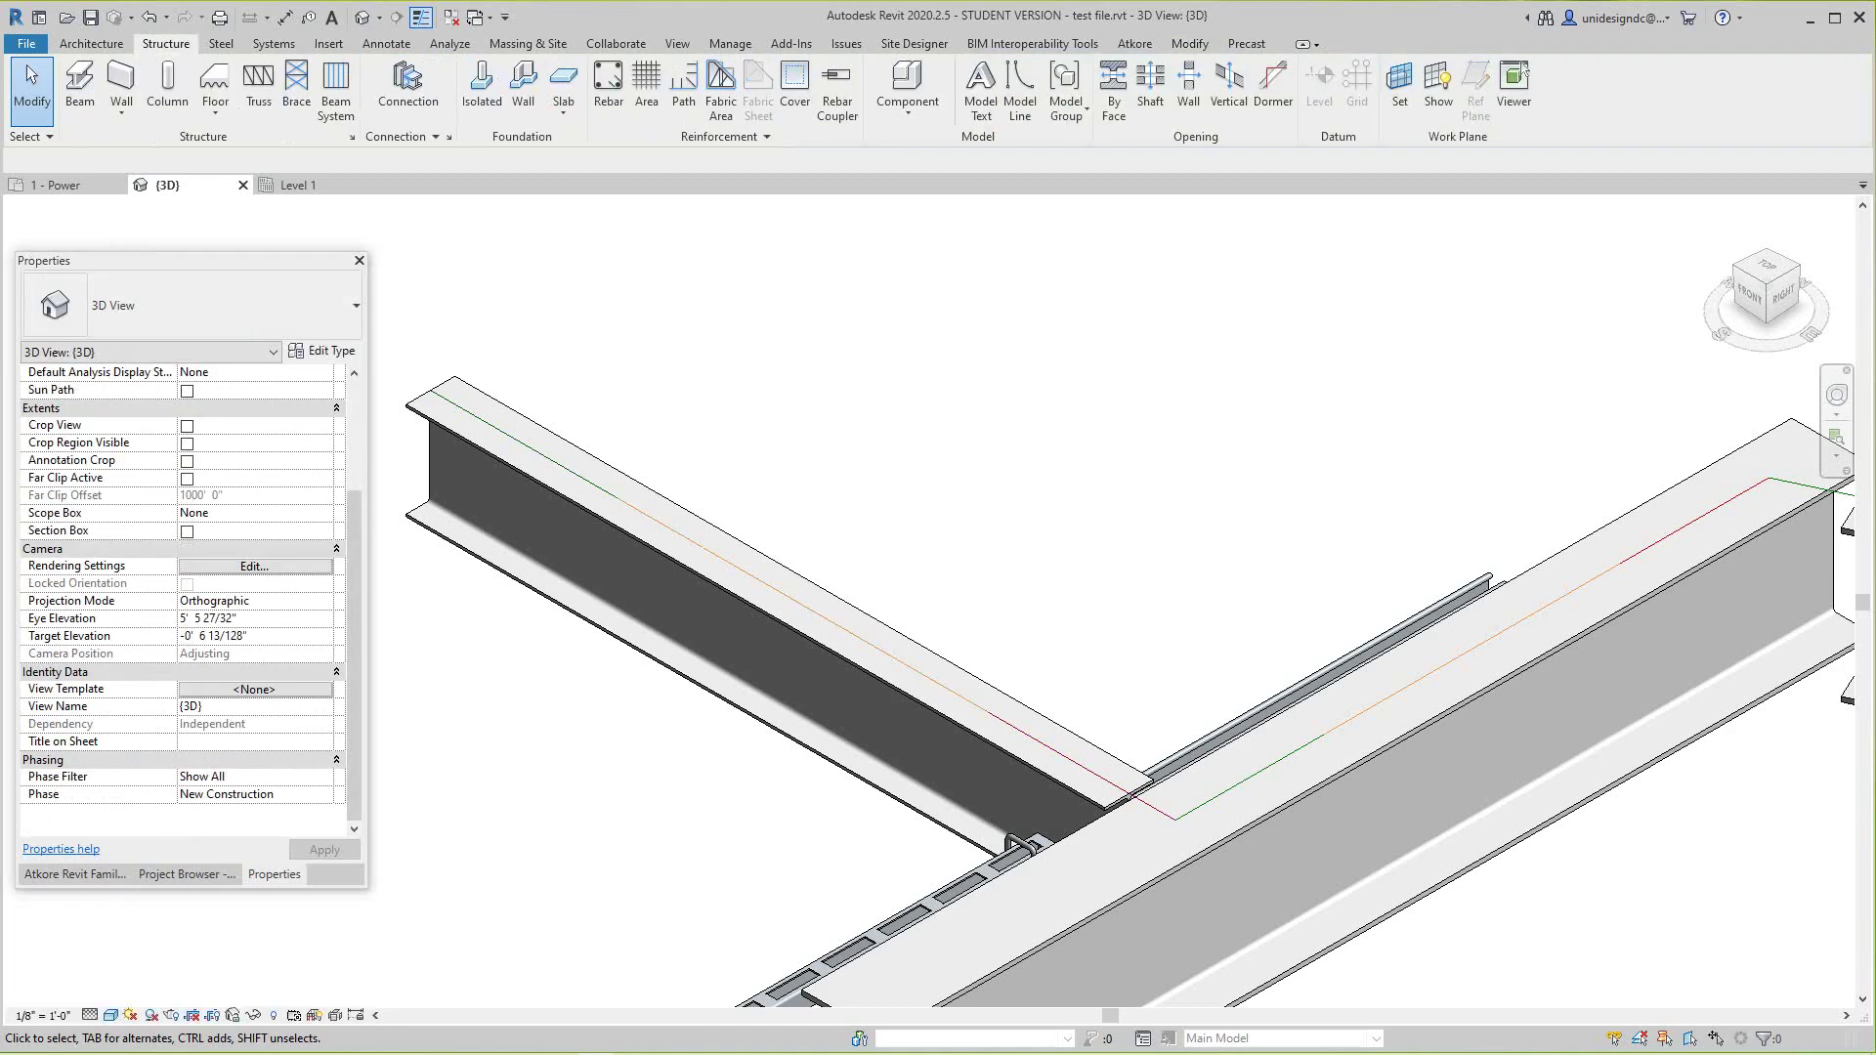
- Select the physical W8X10 beam and review its constraints and geometric position properties
left_click(1035, 777)
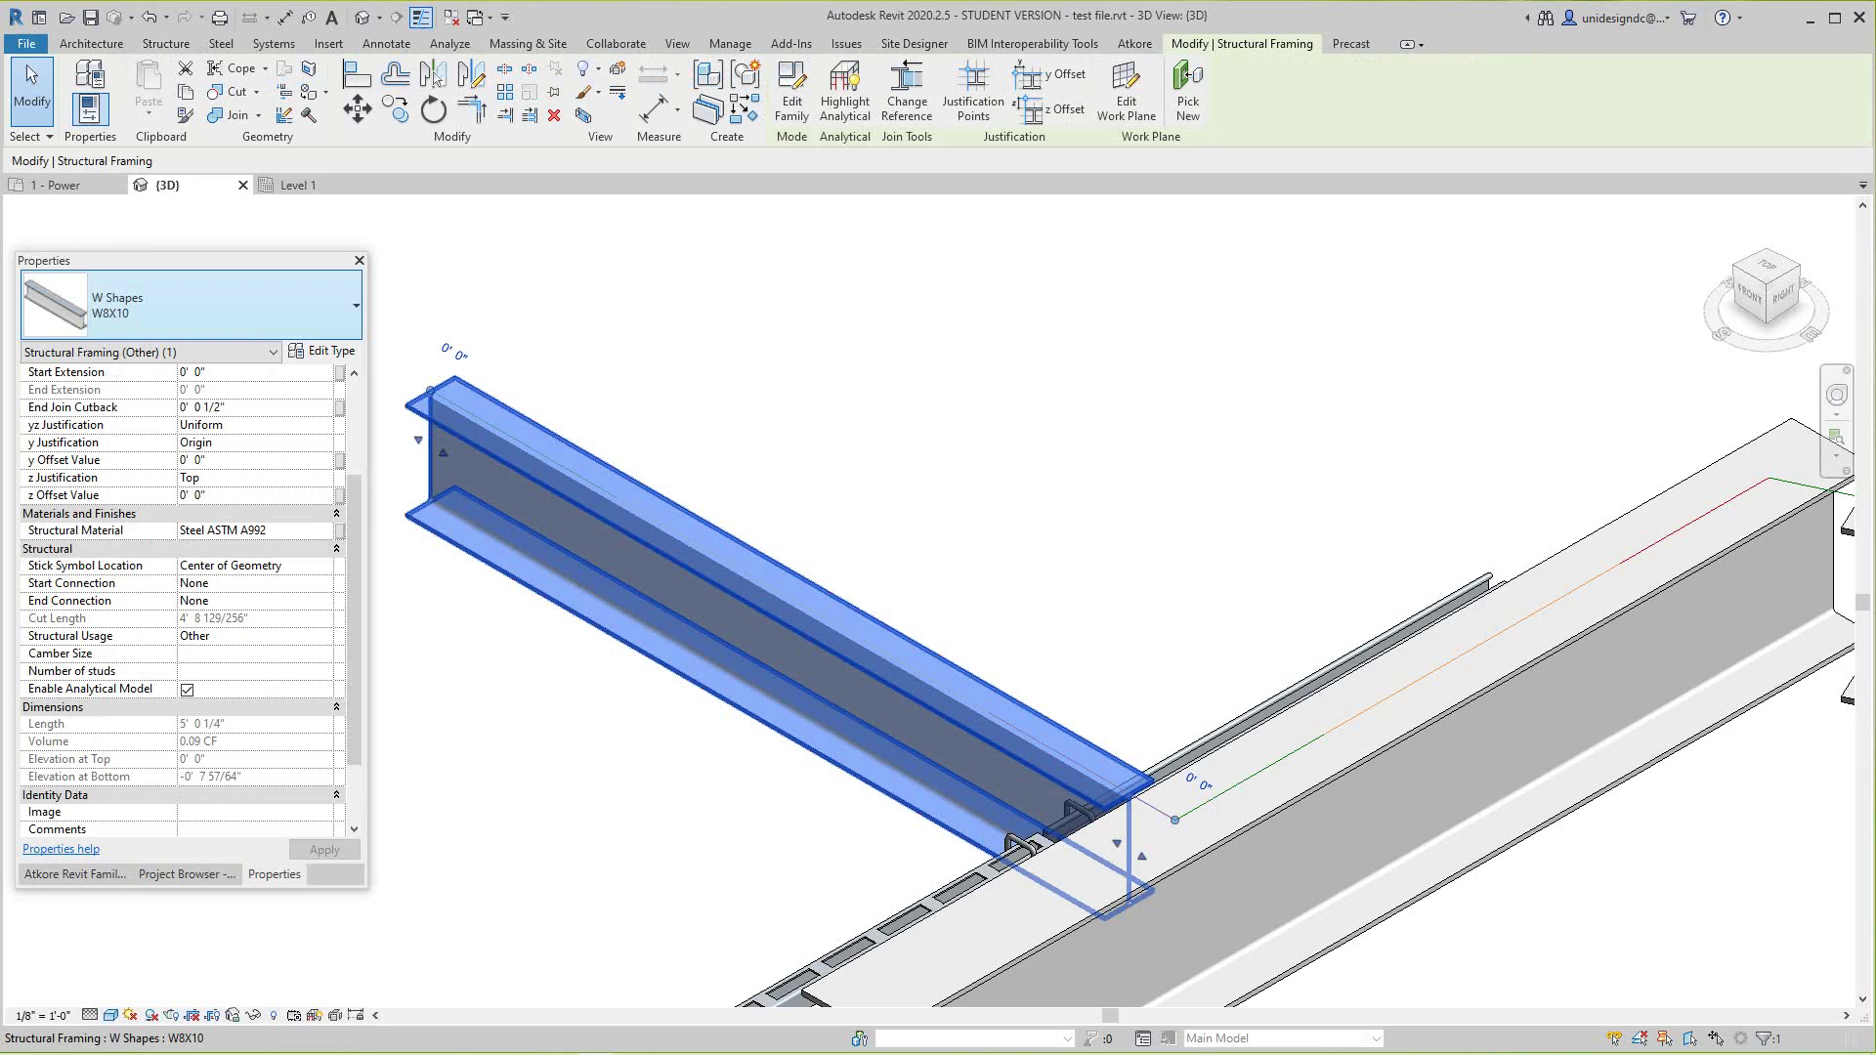
scroll(186, 488, "up", 2)
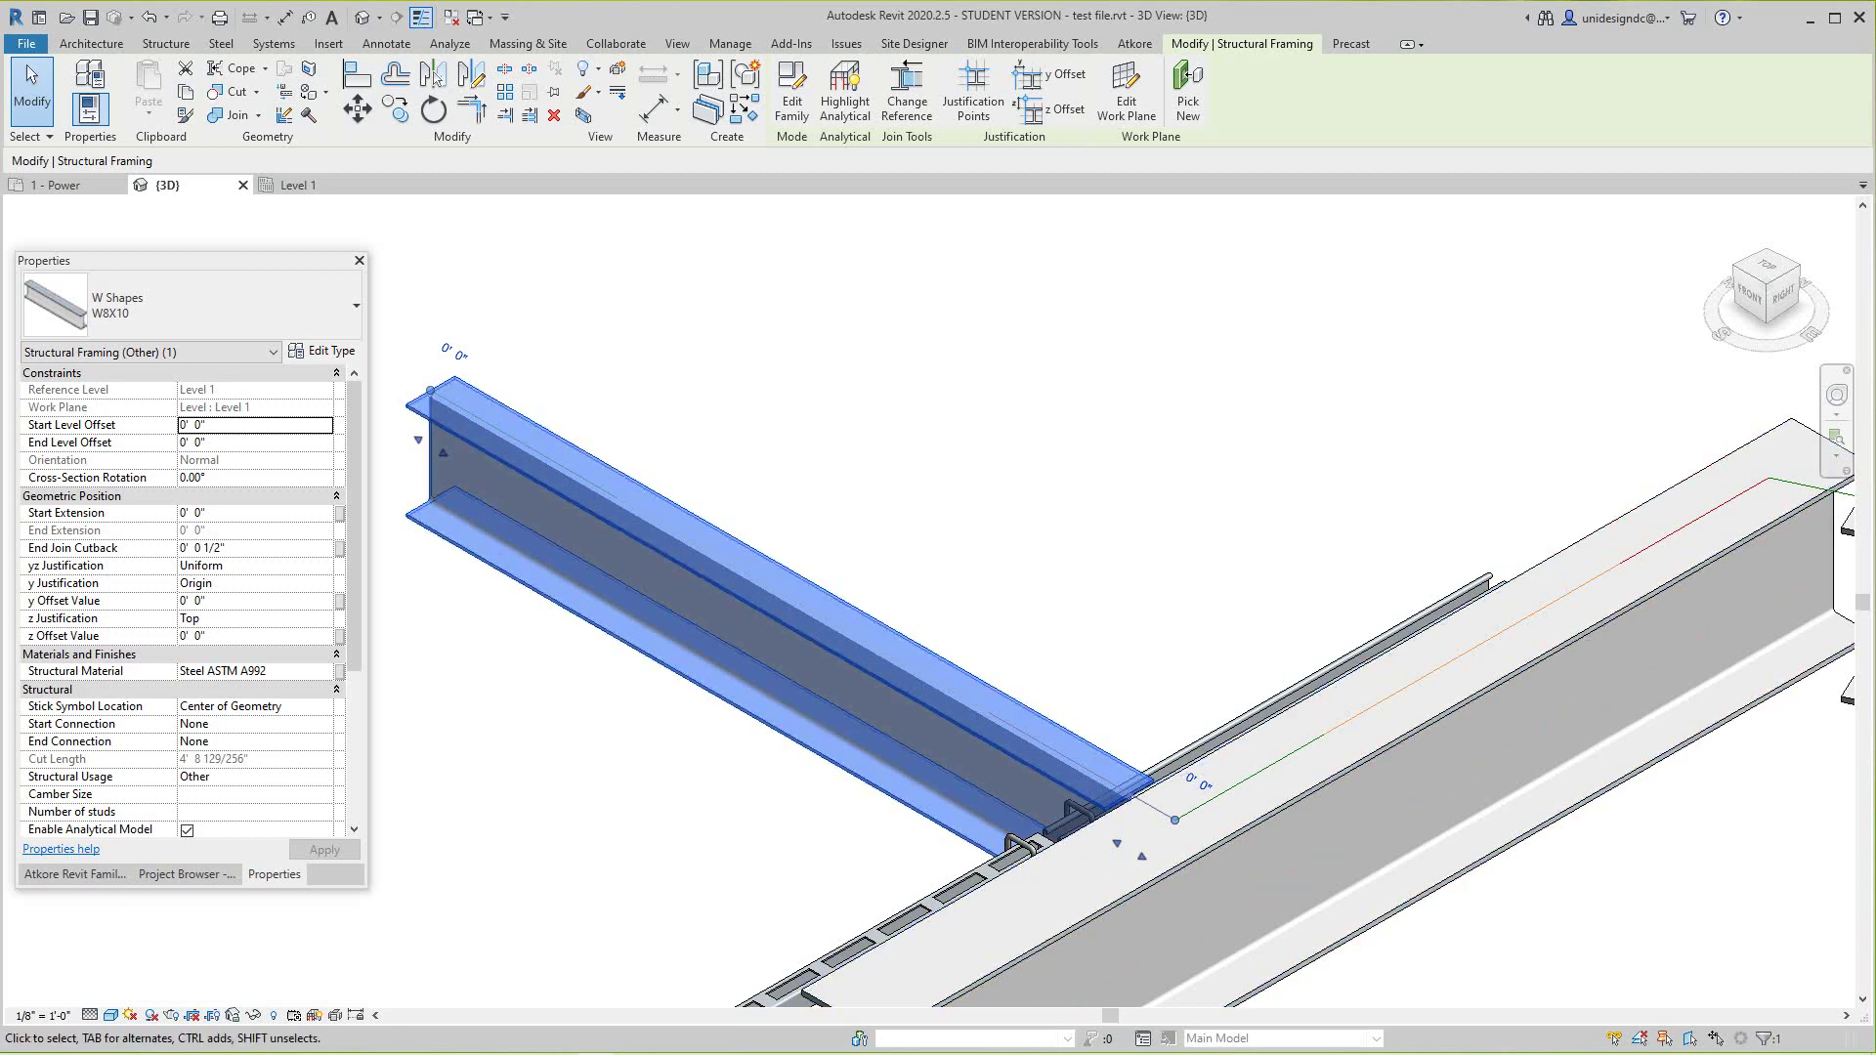
key("Escape")
- Disallow the join at the end of the W8X10 beam that meets the W12X26 beam
scroll(1124, 806, "up", 4)
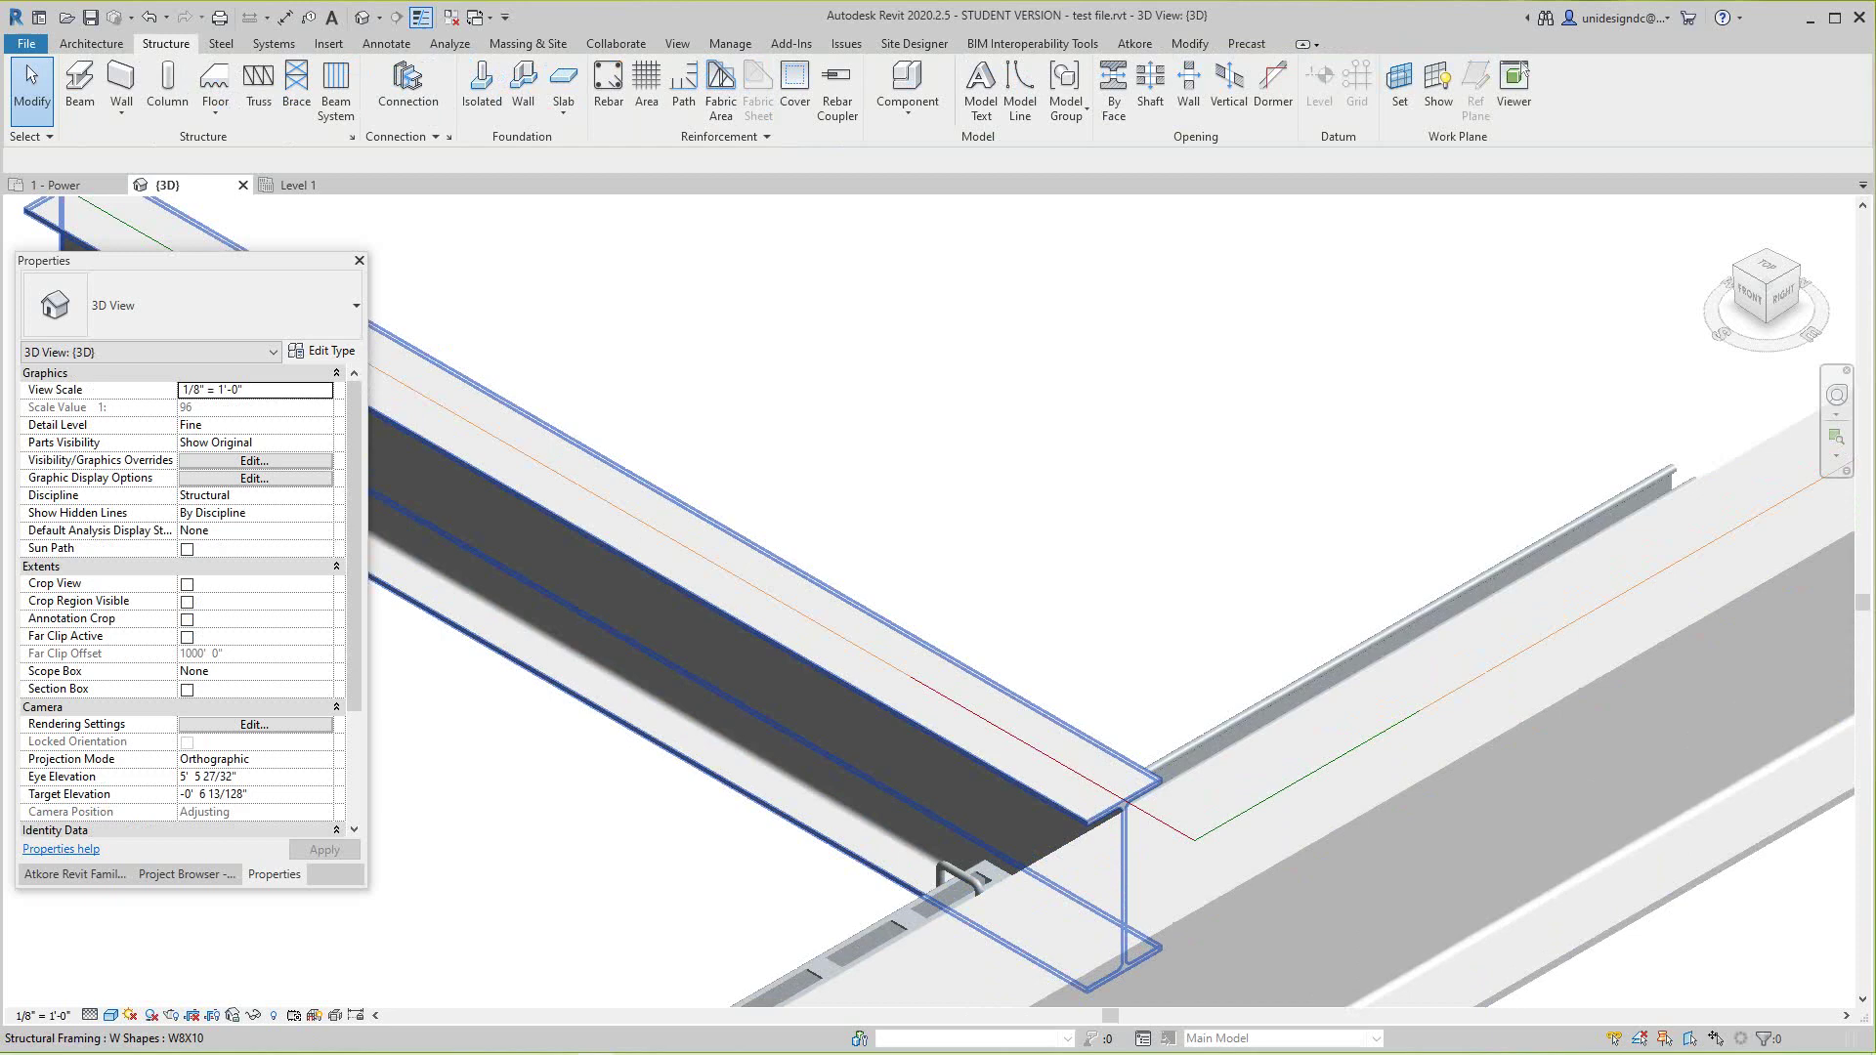
right_click(1091, 778)
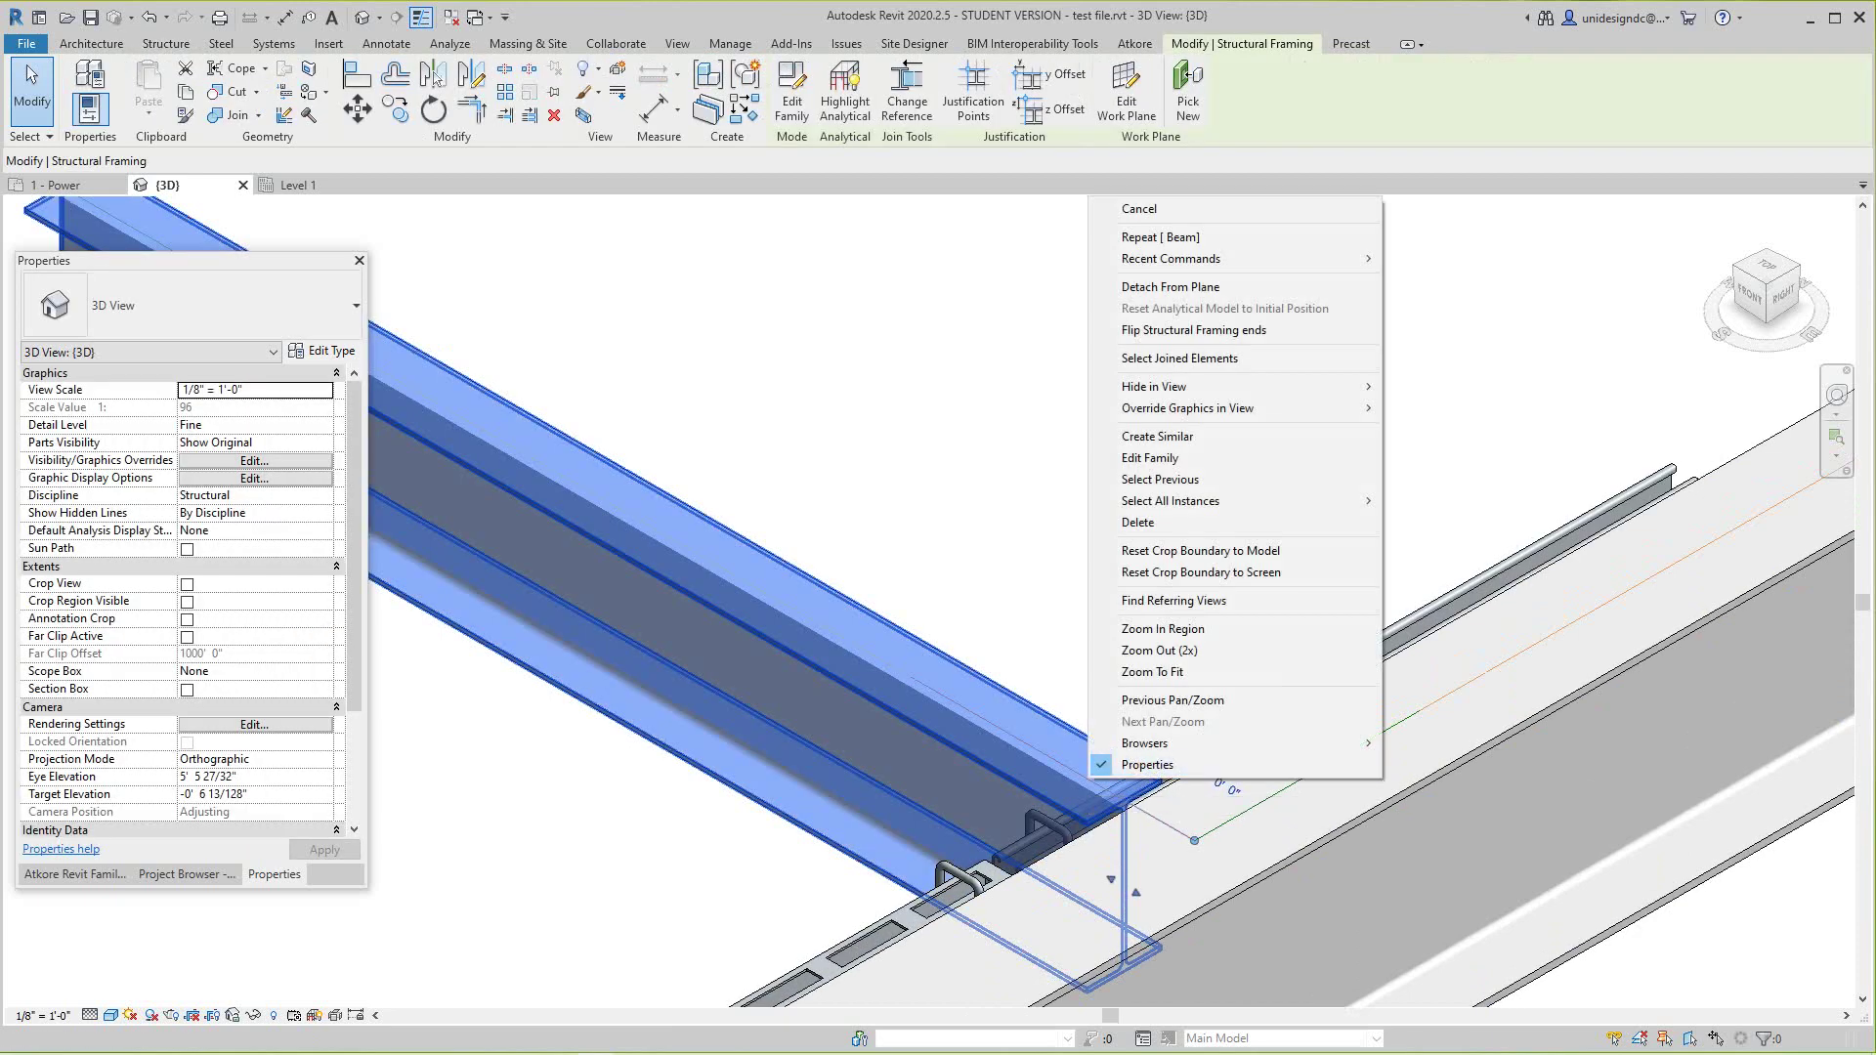
left_click(1194, 840)
right_click(1194, 841)
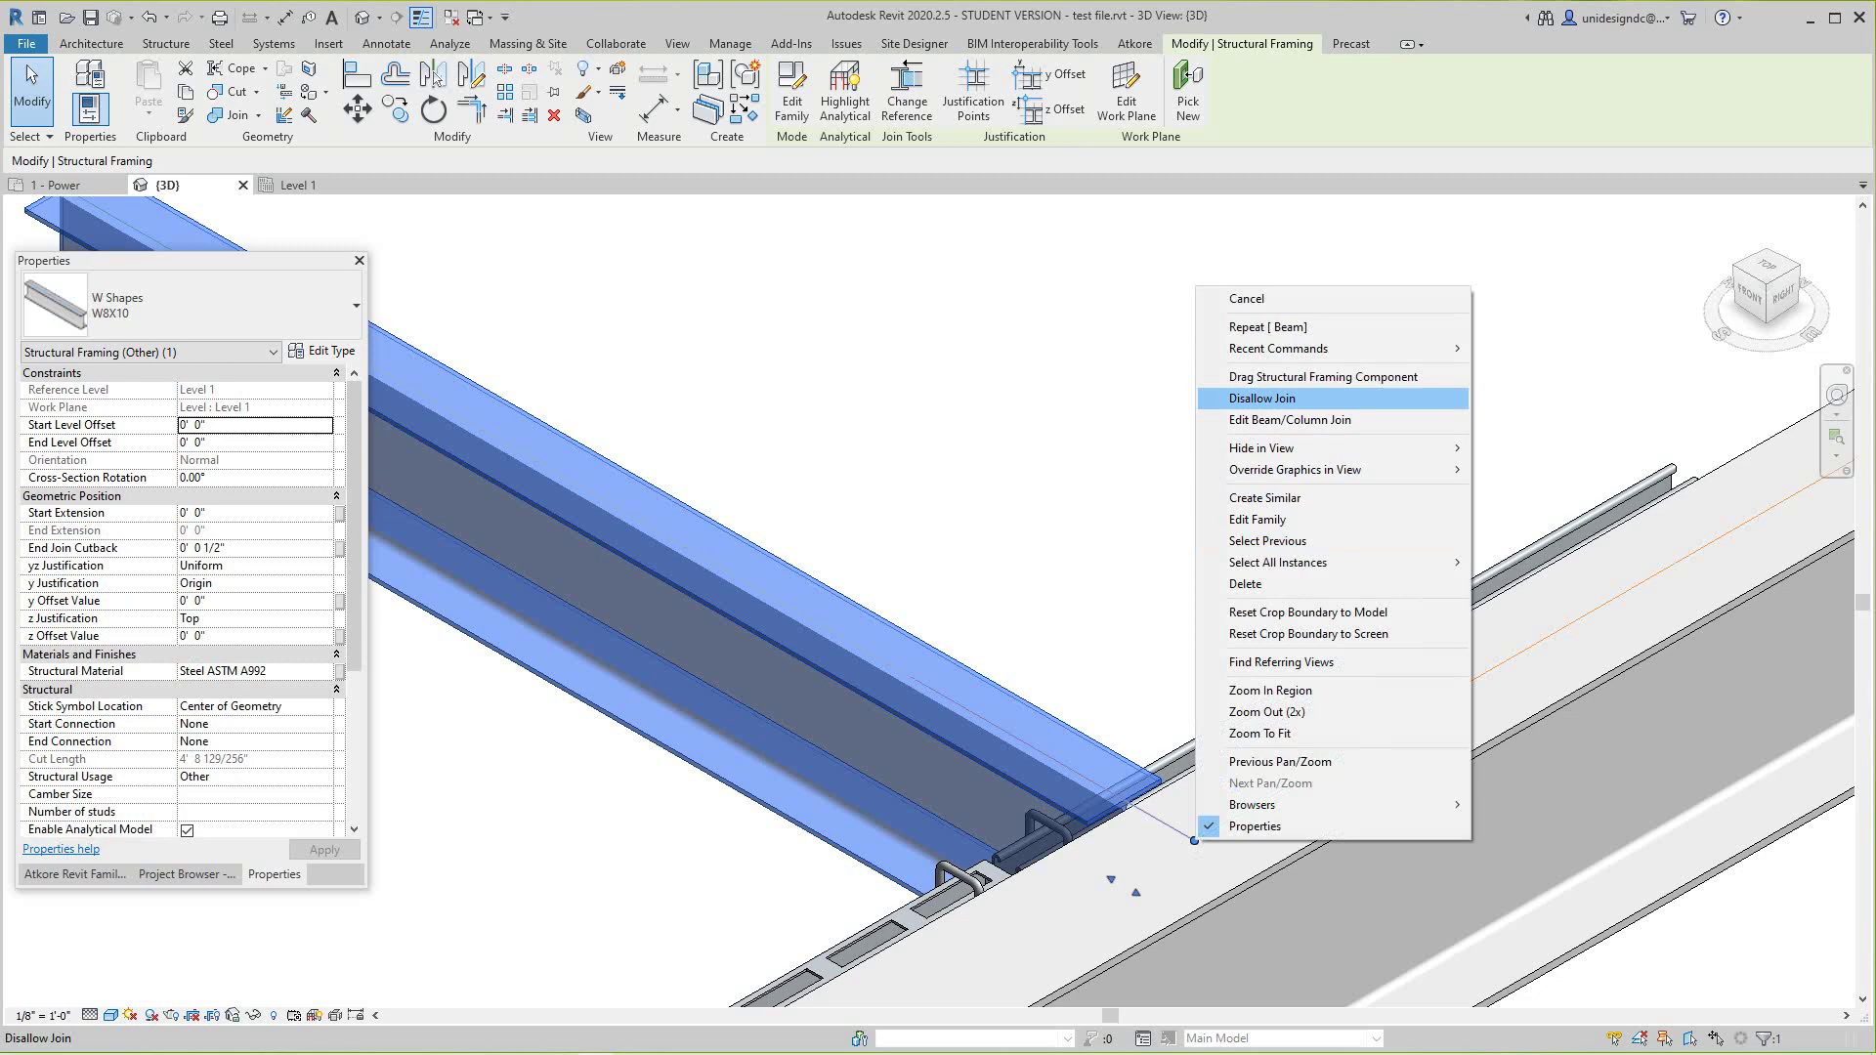
left_click(1262, 398)
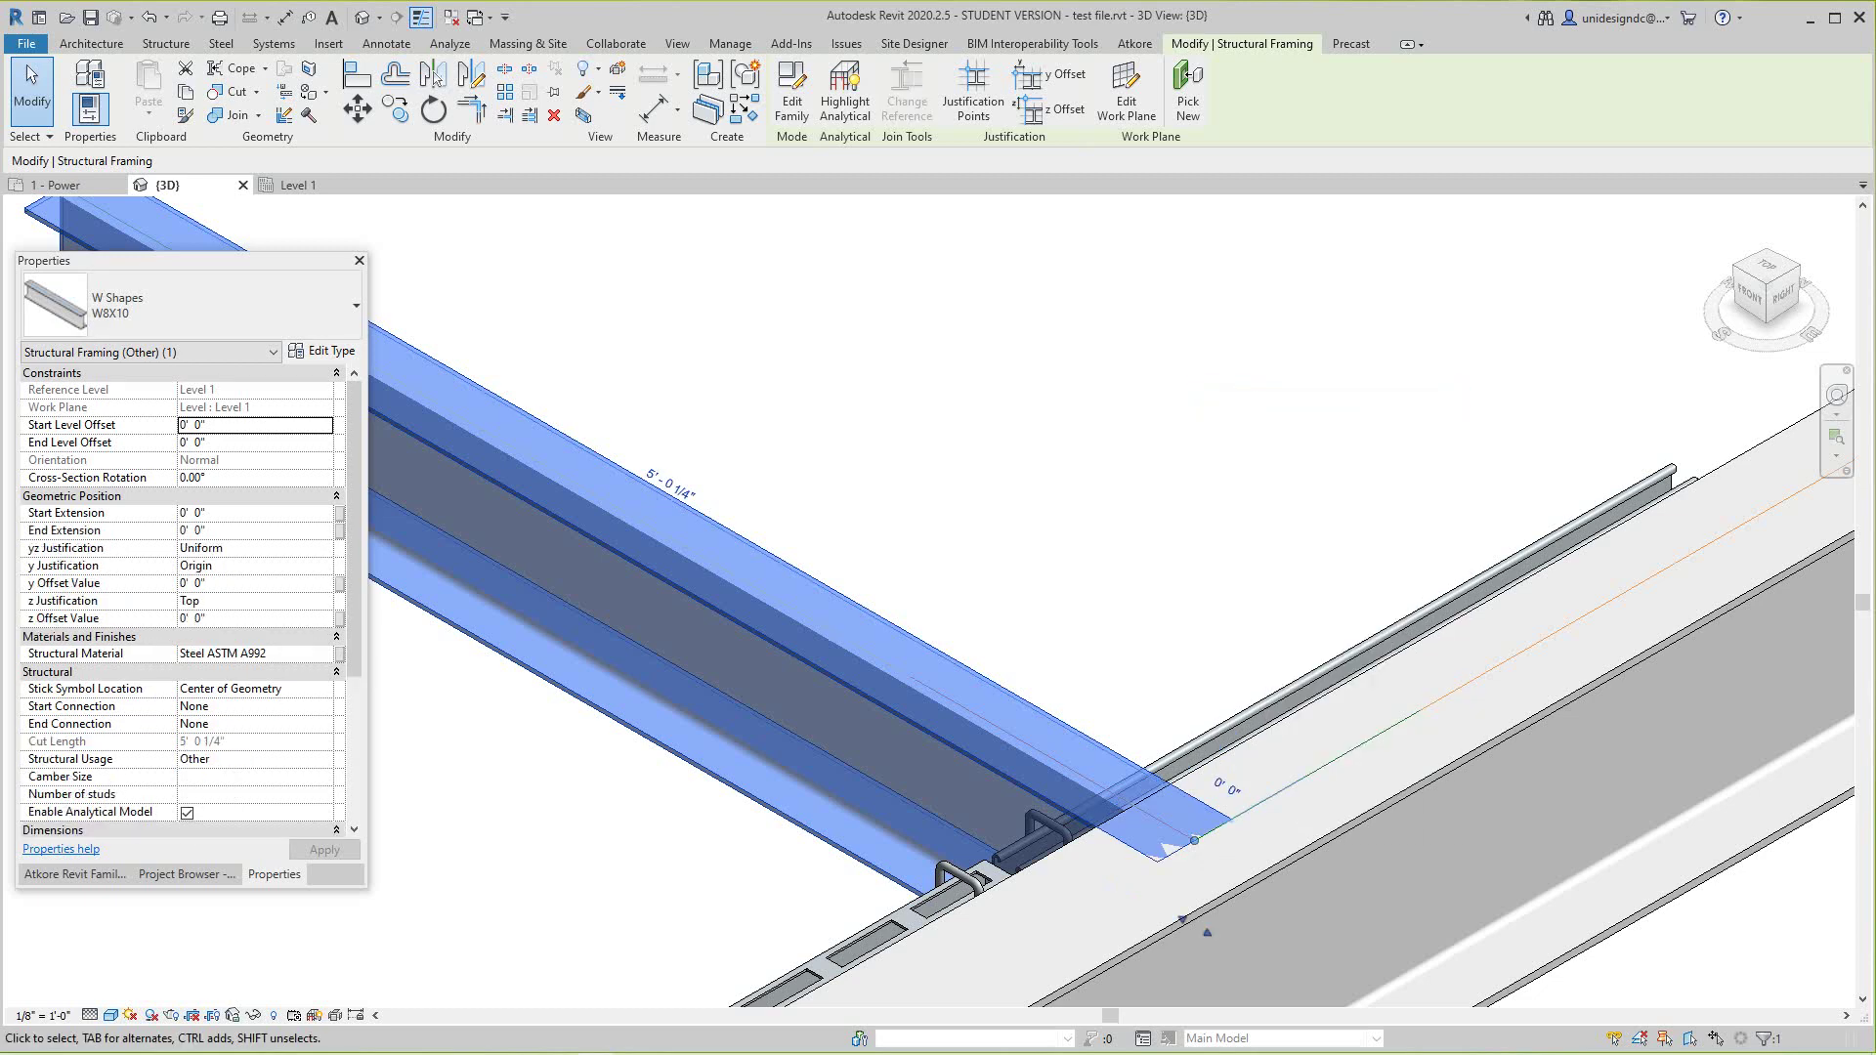
scroll(1174, 545, "down", 1)
scroll(1193, 869, "up", 2)
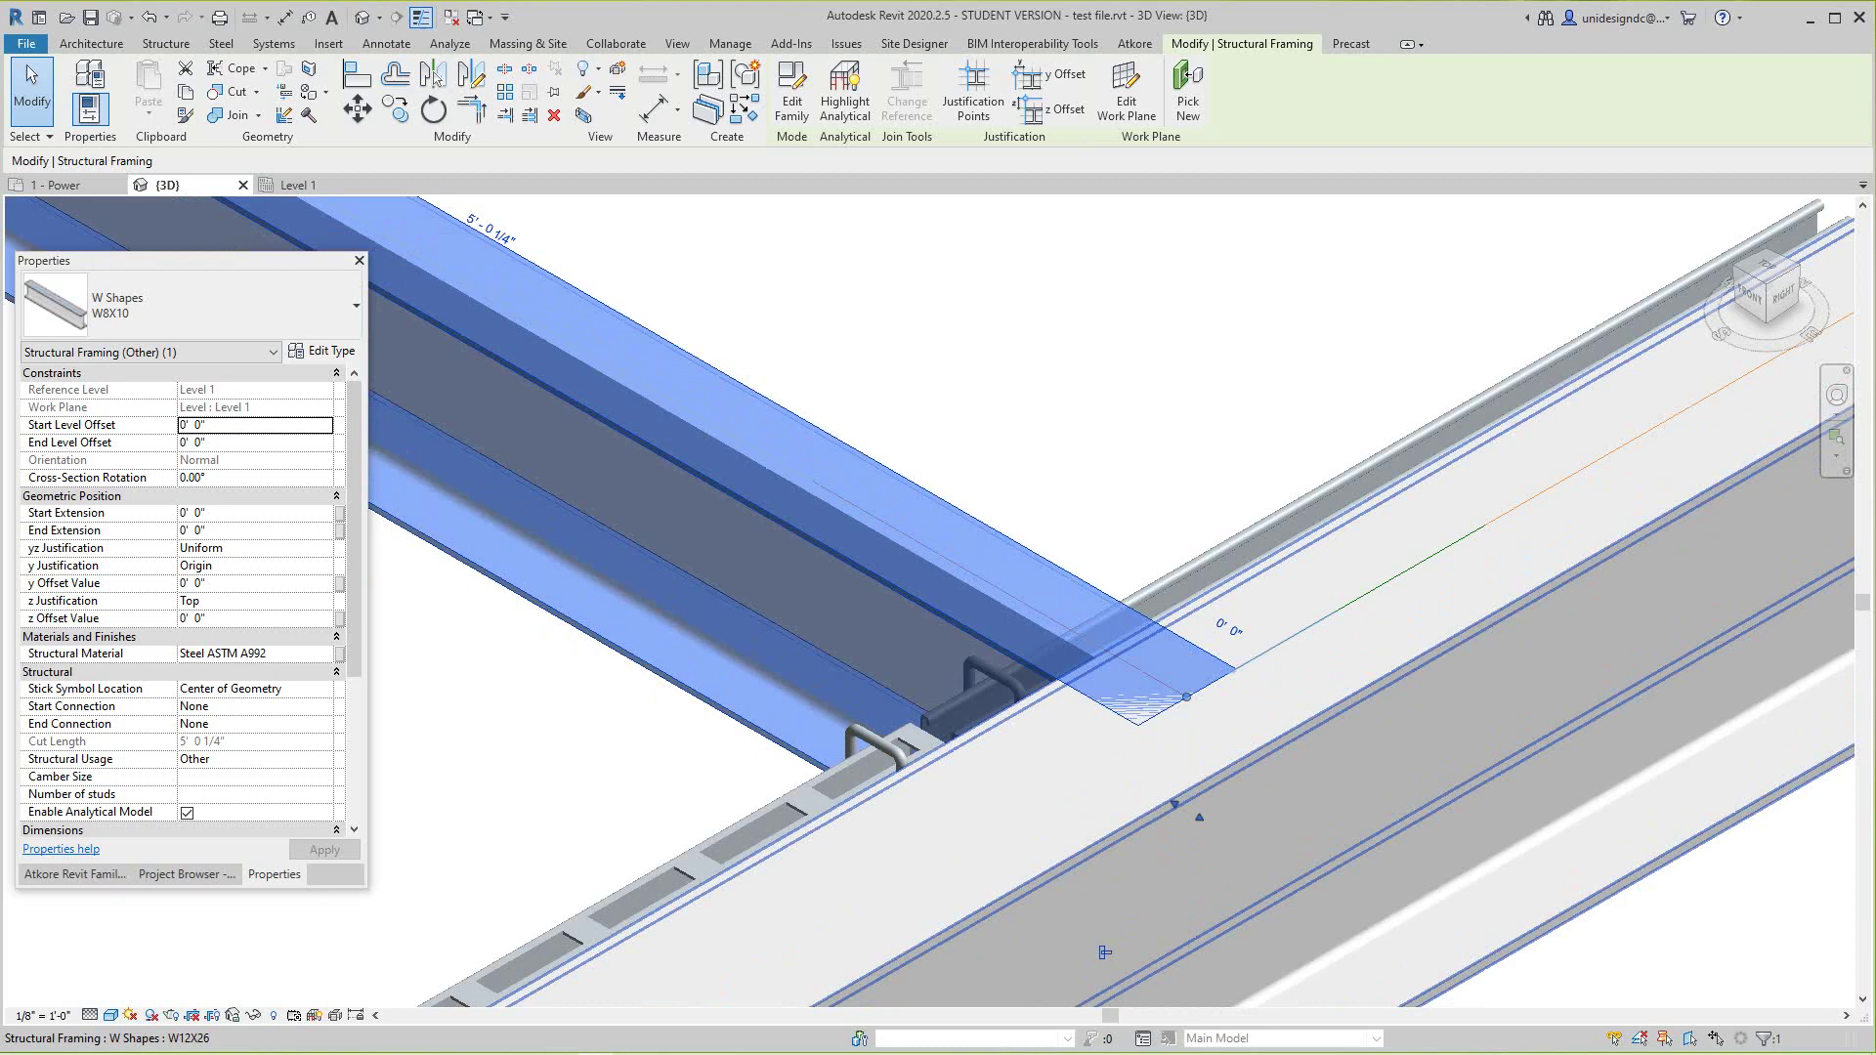
scroll(1104, 952, "down", 2)
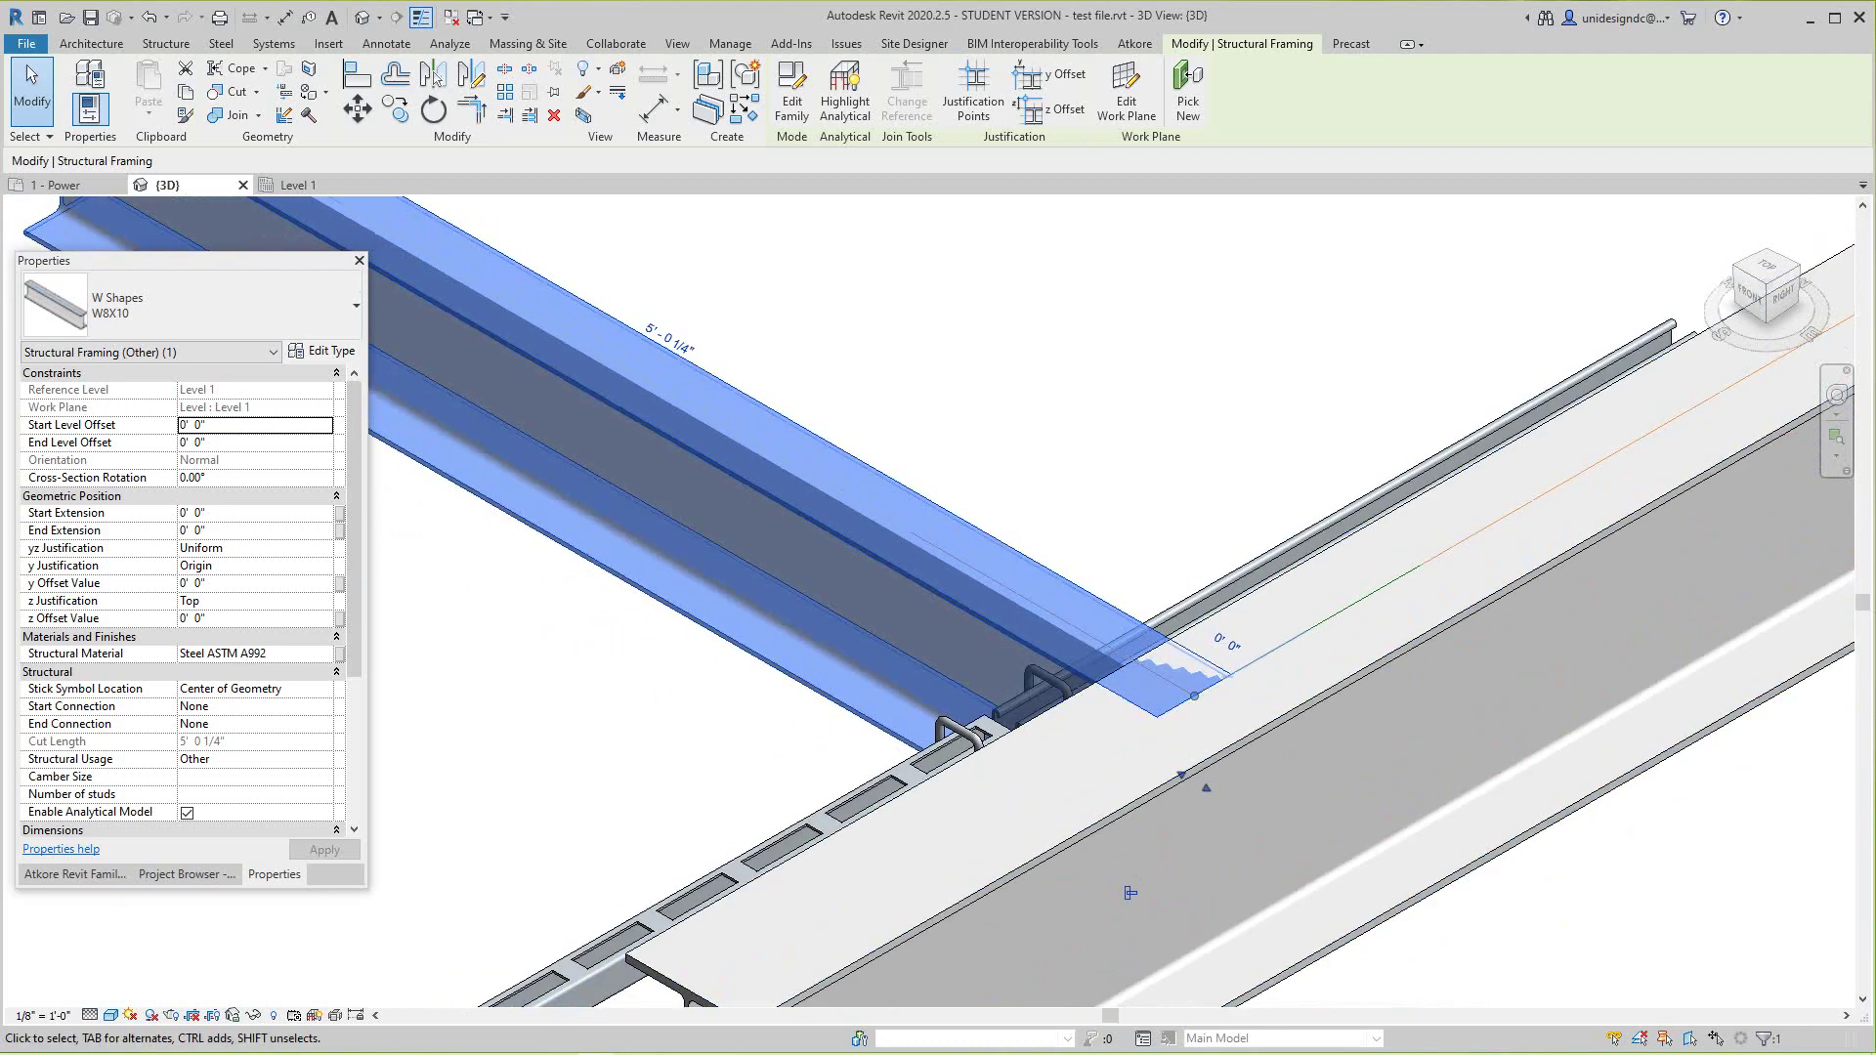
scroll(1116, 906, "down", 2)
key("Escape")
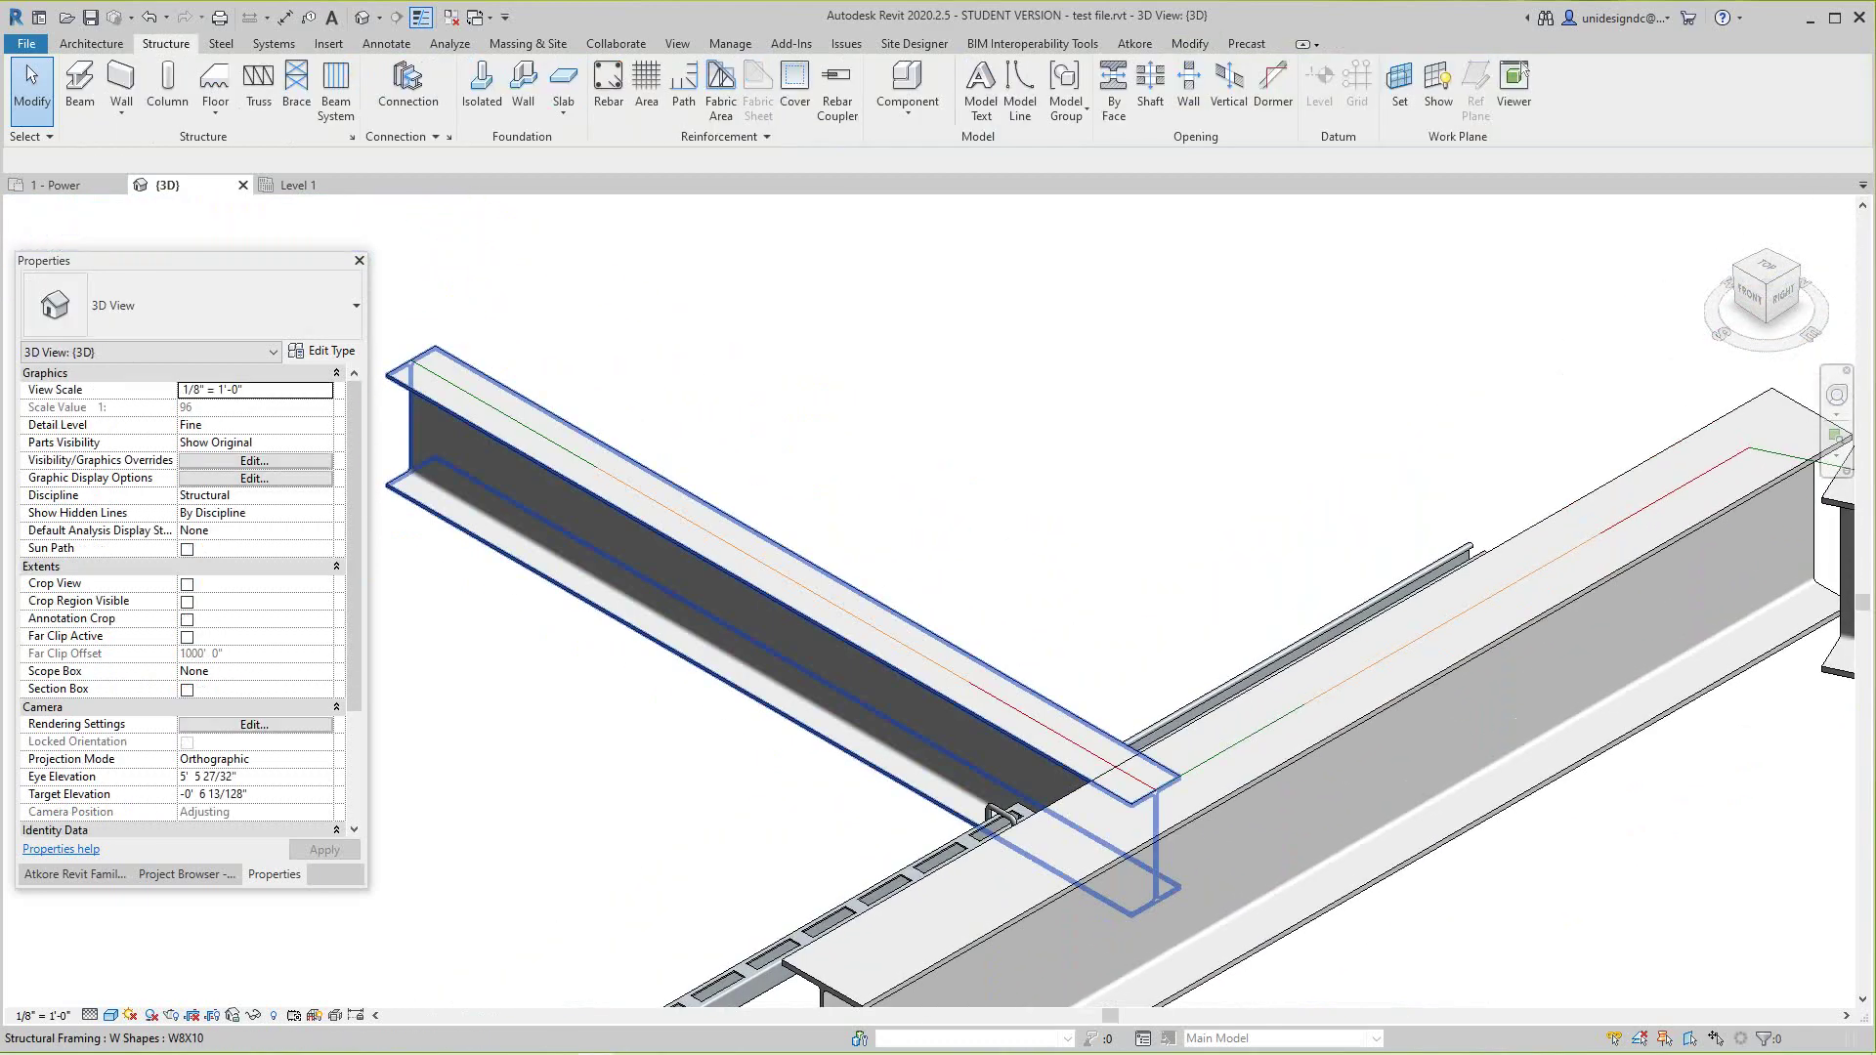
left_click(1114, 908)
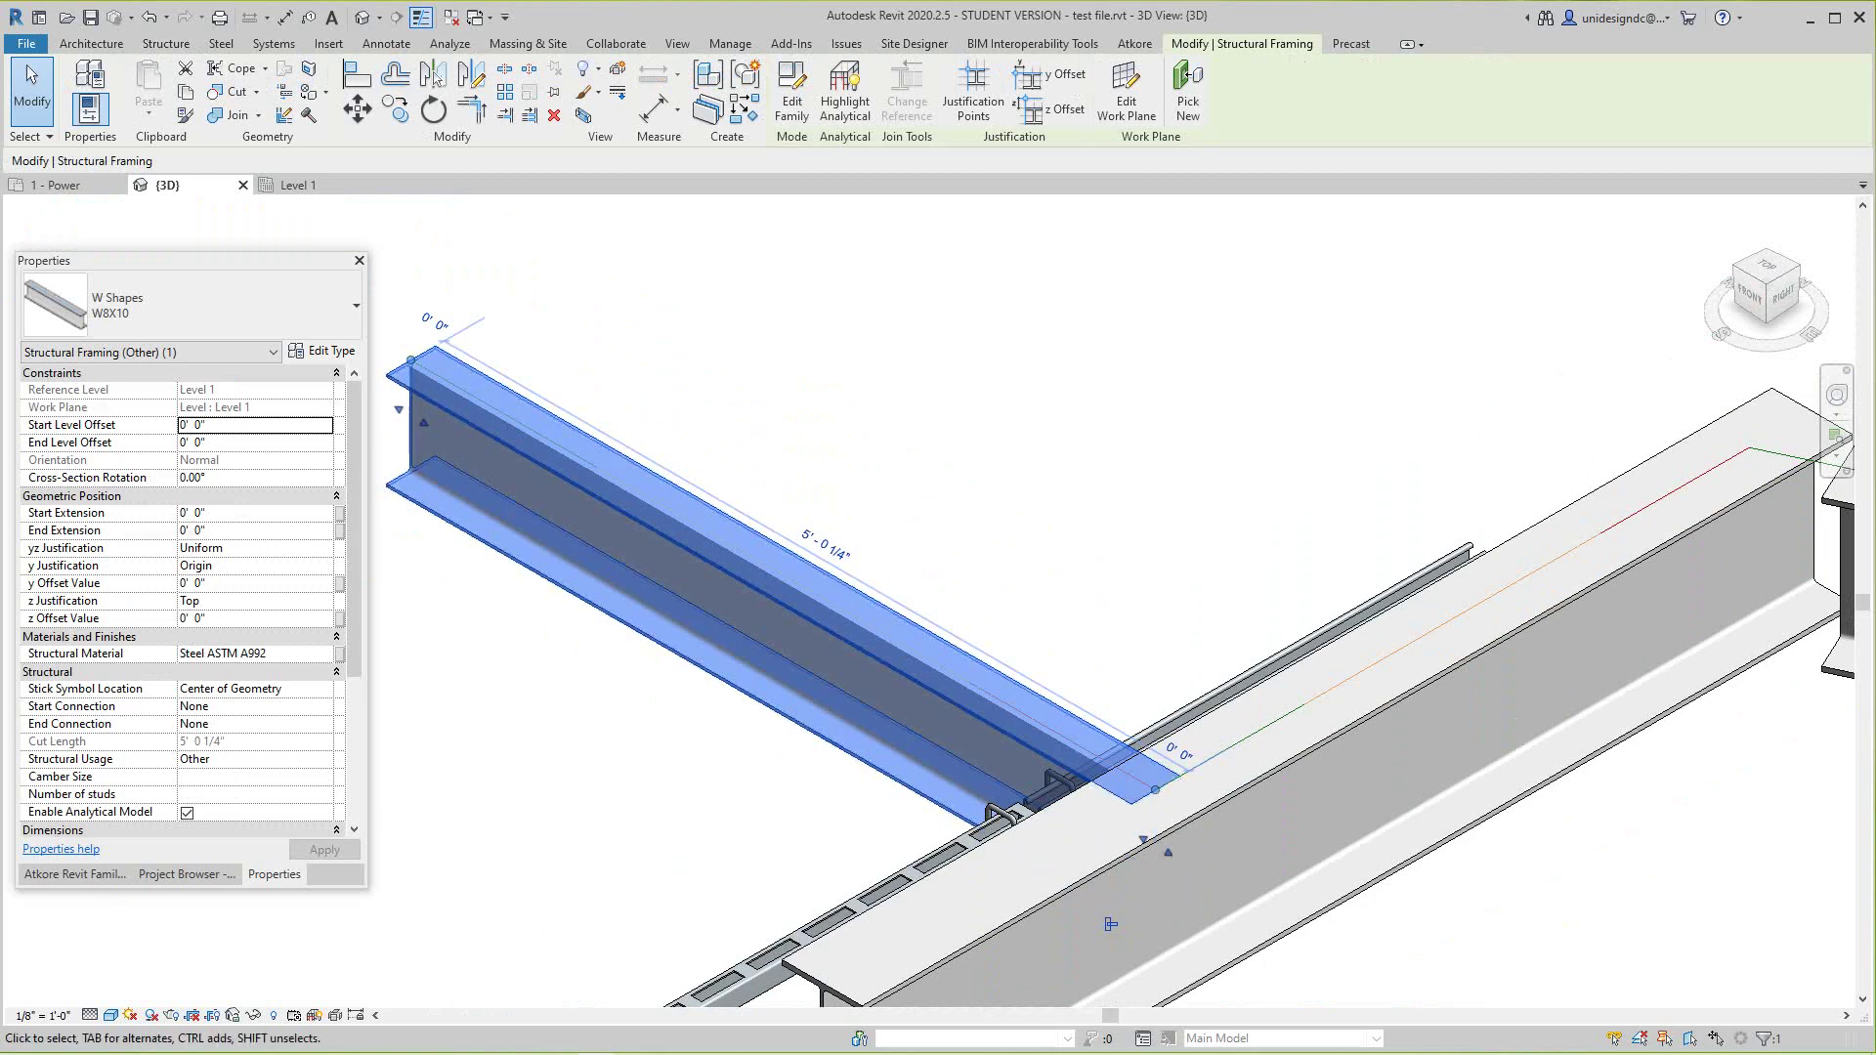
left_click(254, 425)
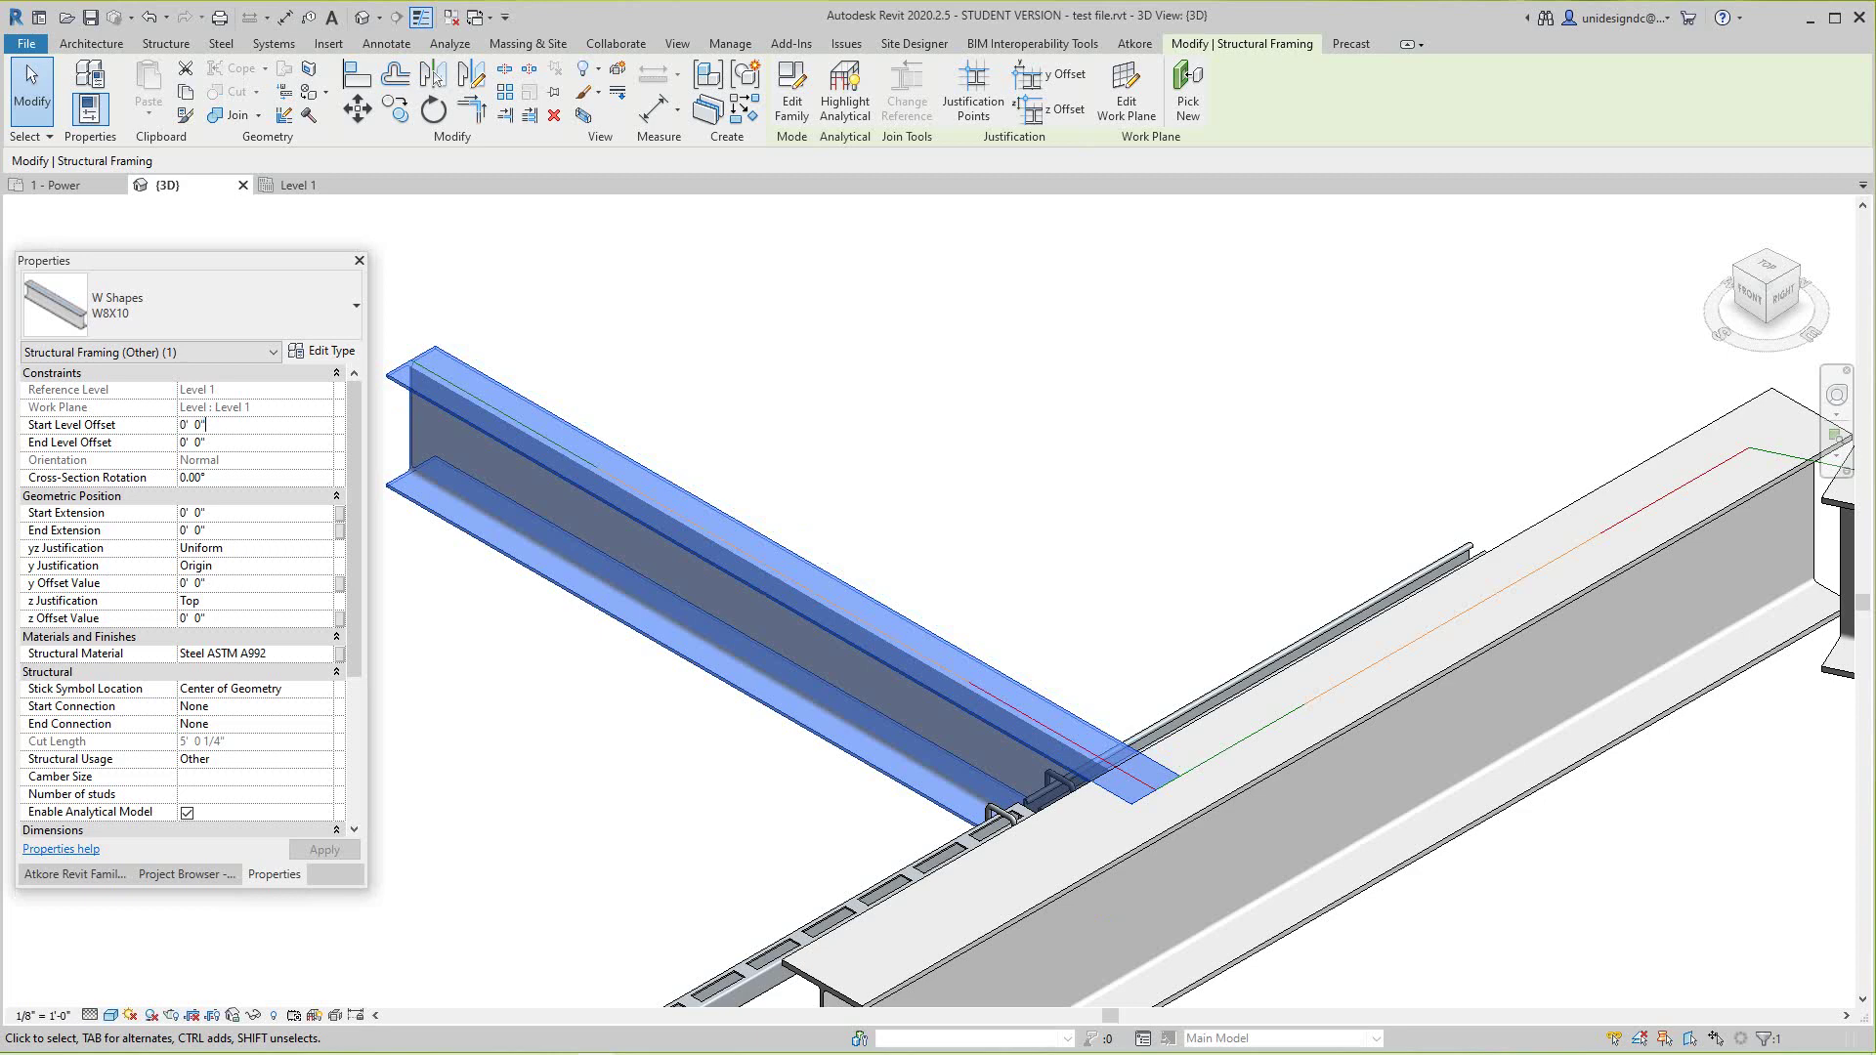
left_click(488, 303)
scroll(472, 412, "up", 4)
middle_click_drag(471, 412, 485, 427)
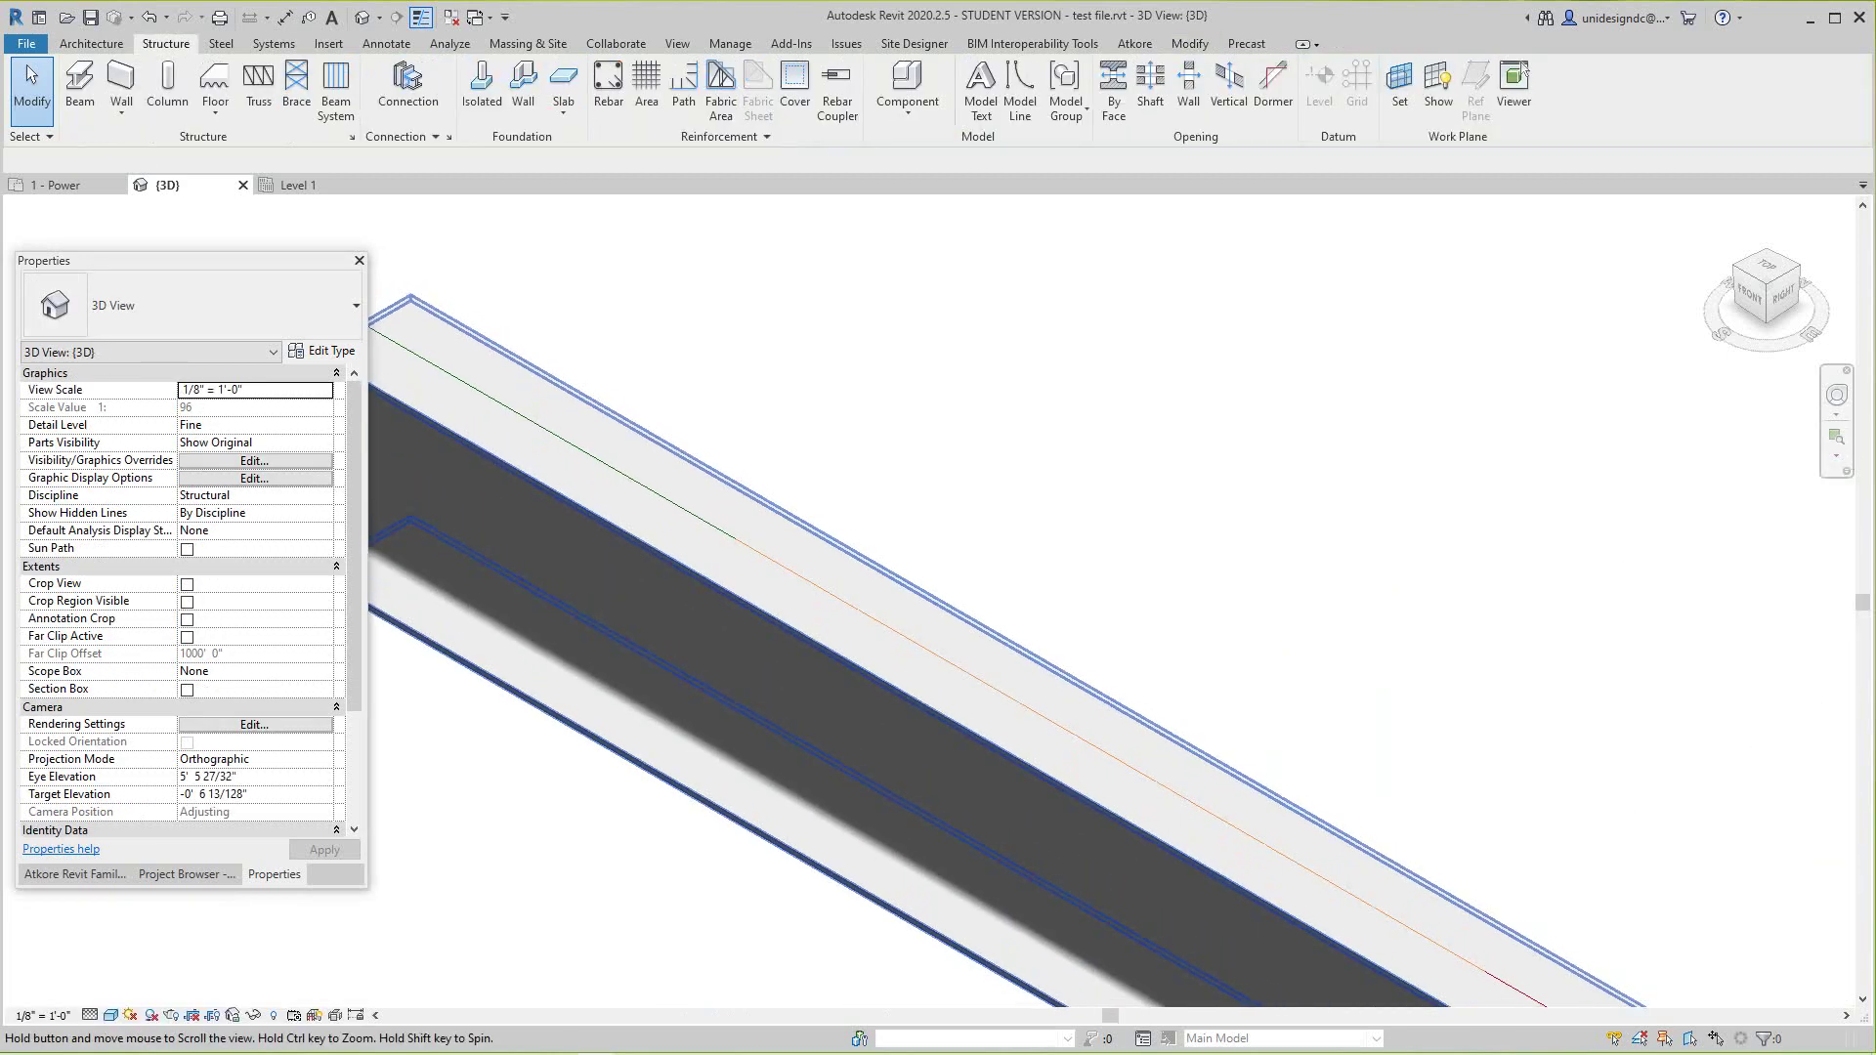
scroll(1104, 873, "down", 3)
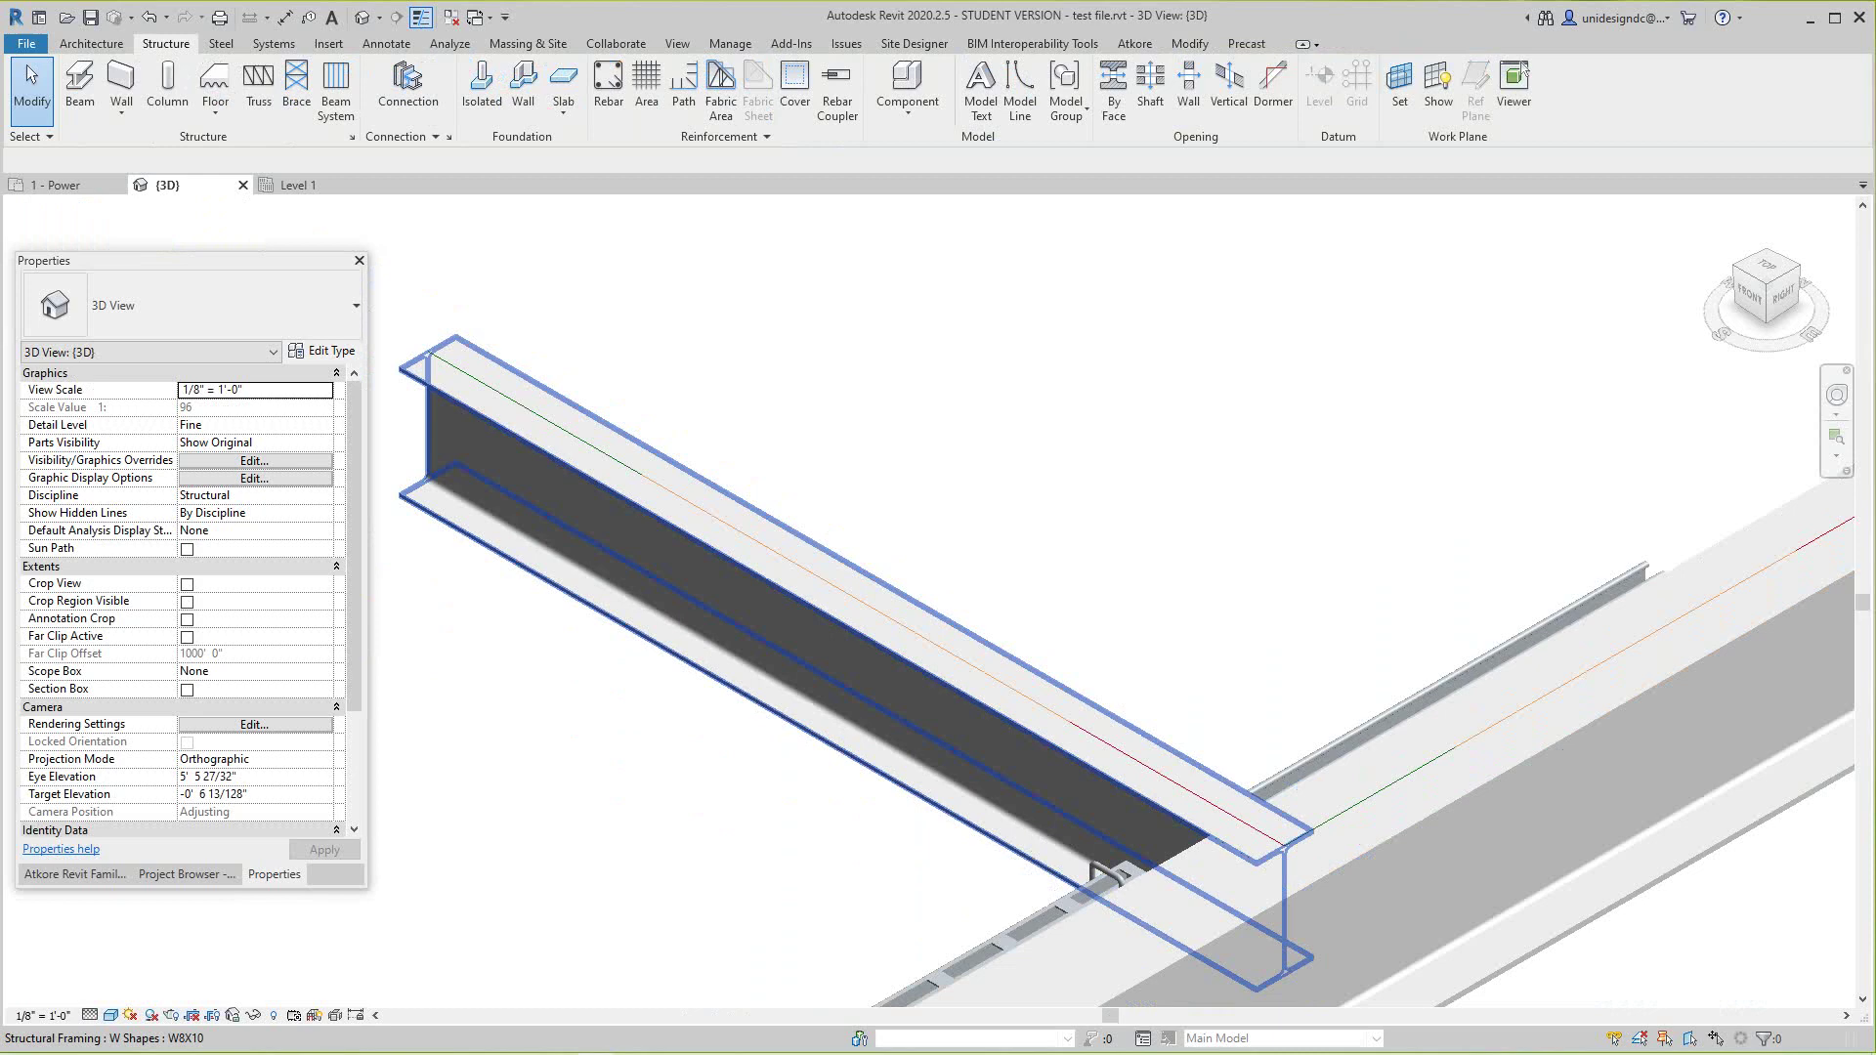
scroll(1099, 868, "down", 2)
- Set the Start Extension of the W8X10 beam to 3' 0"
left_click(1124, 858)
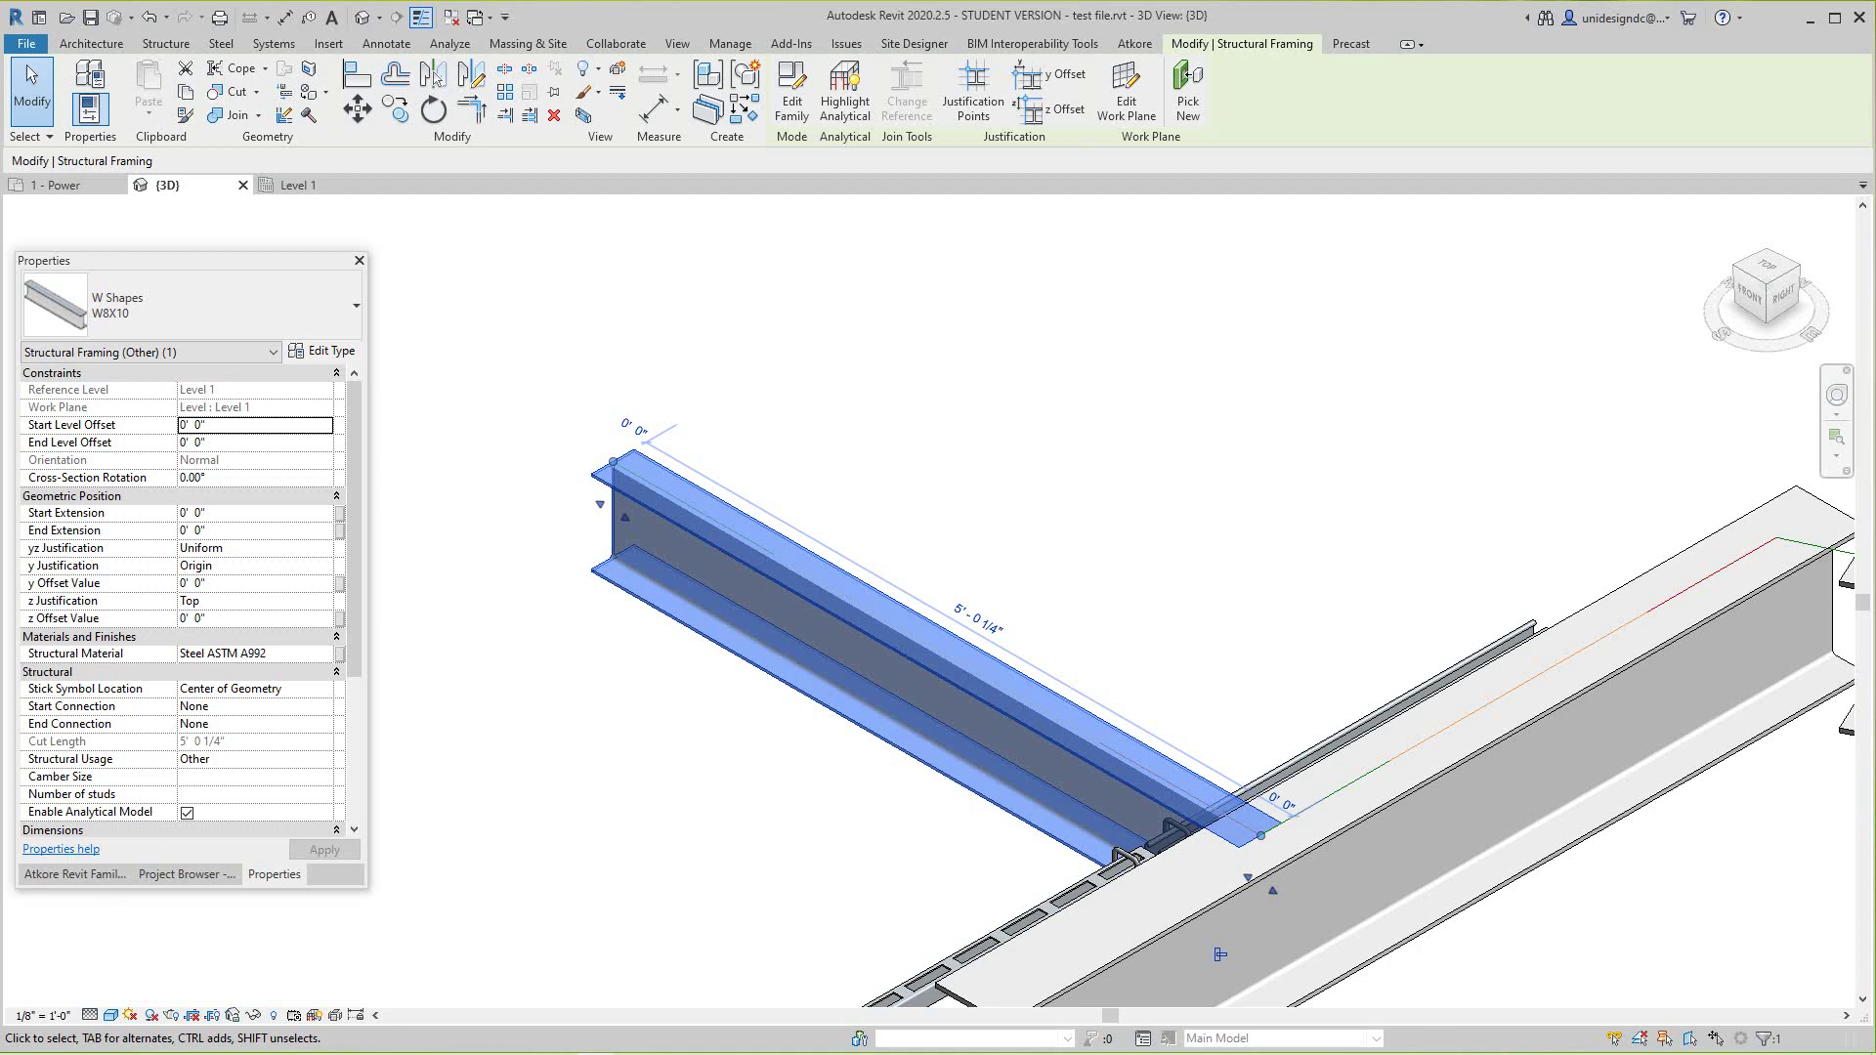
left_click(210, 513)
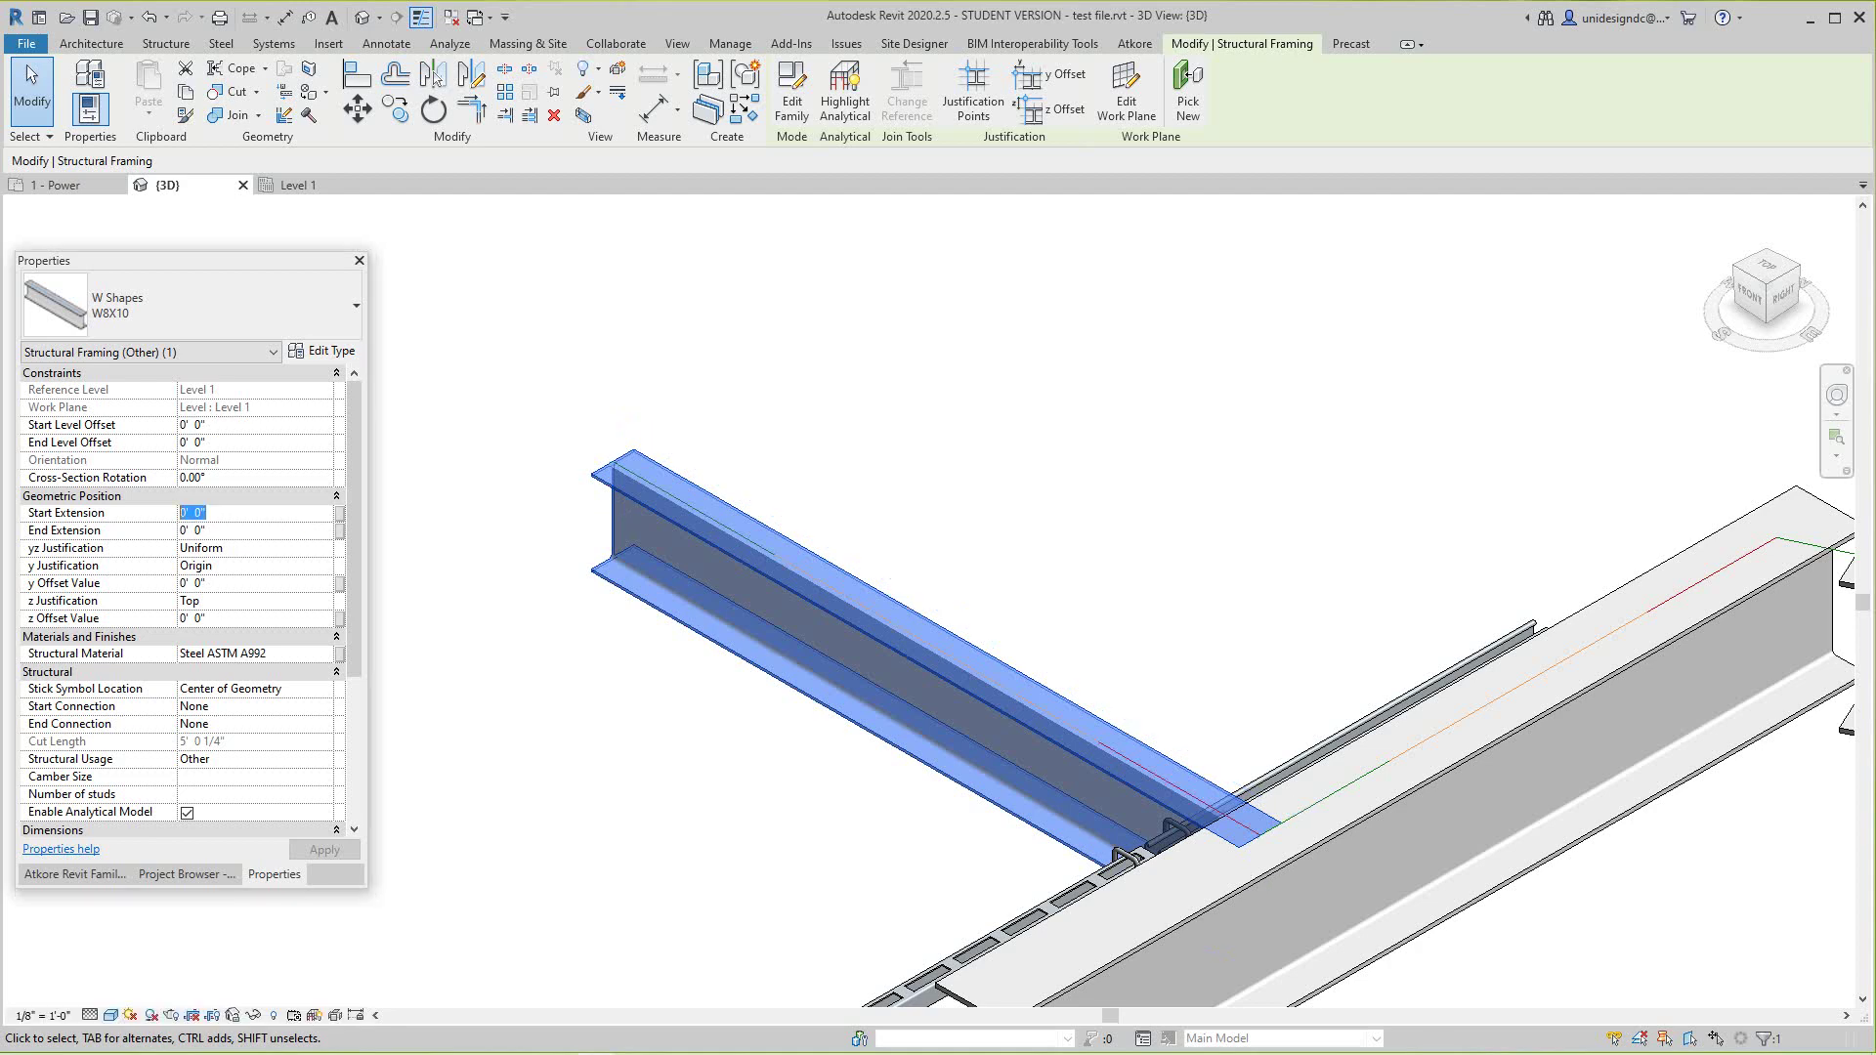
left_click(1162, 559)
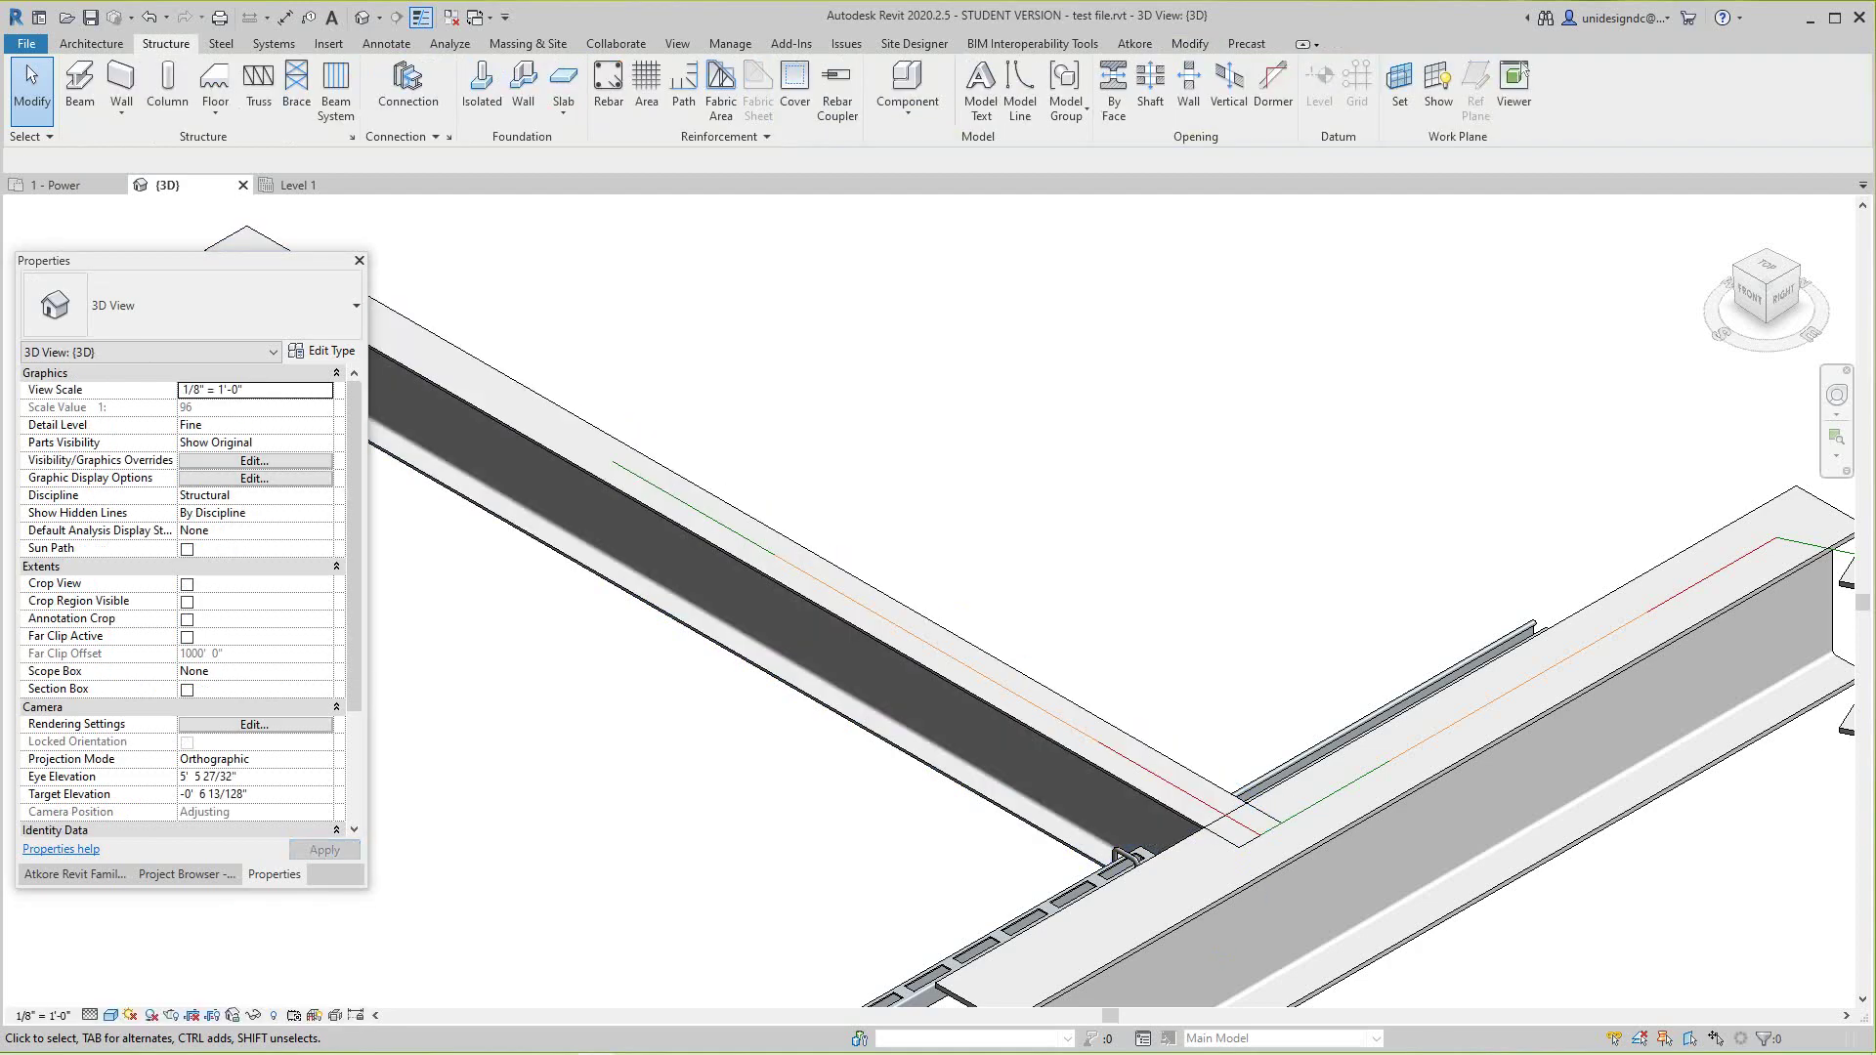
scroll(1163, 560, "down", 2)
middle_click_drag(1162, 560, 1159, 742)
scroll(875, 726, "up", 4)
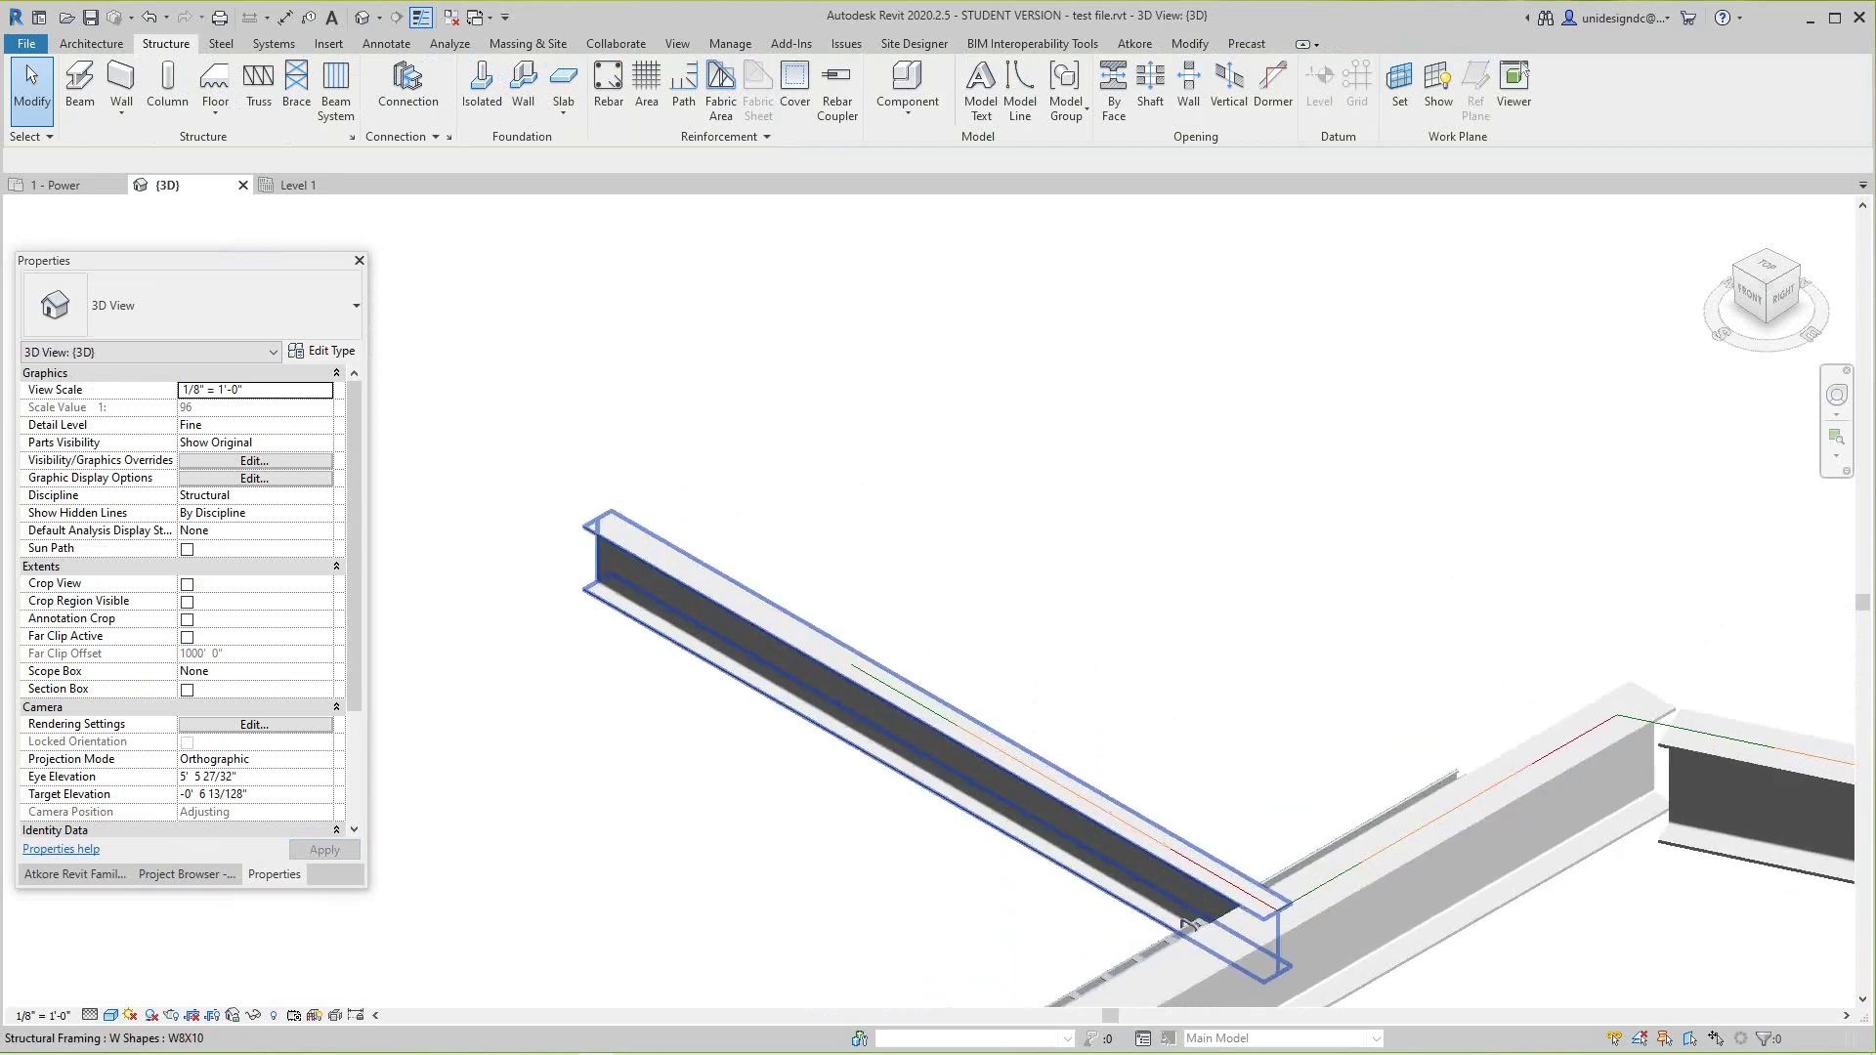
scroll(1249, 936, "down", 3)
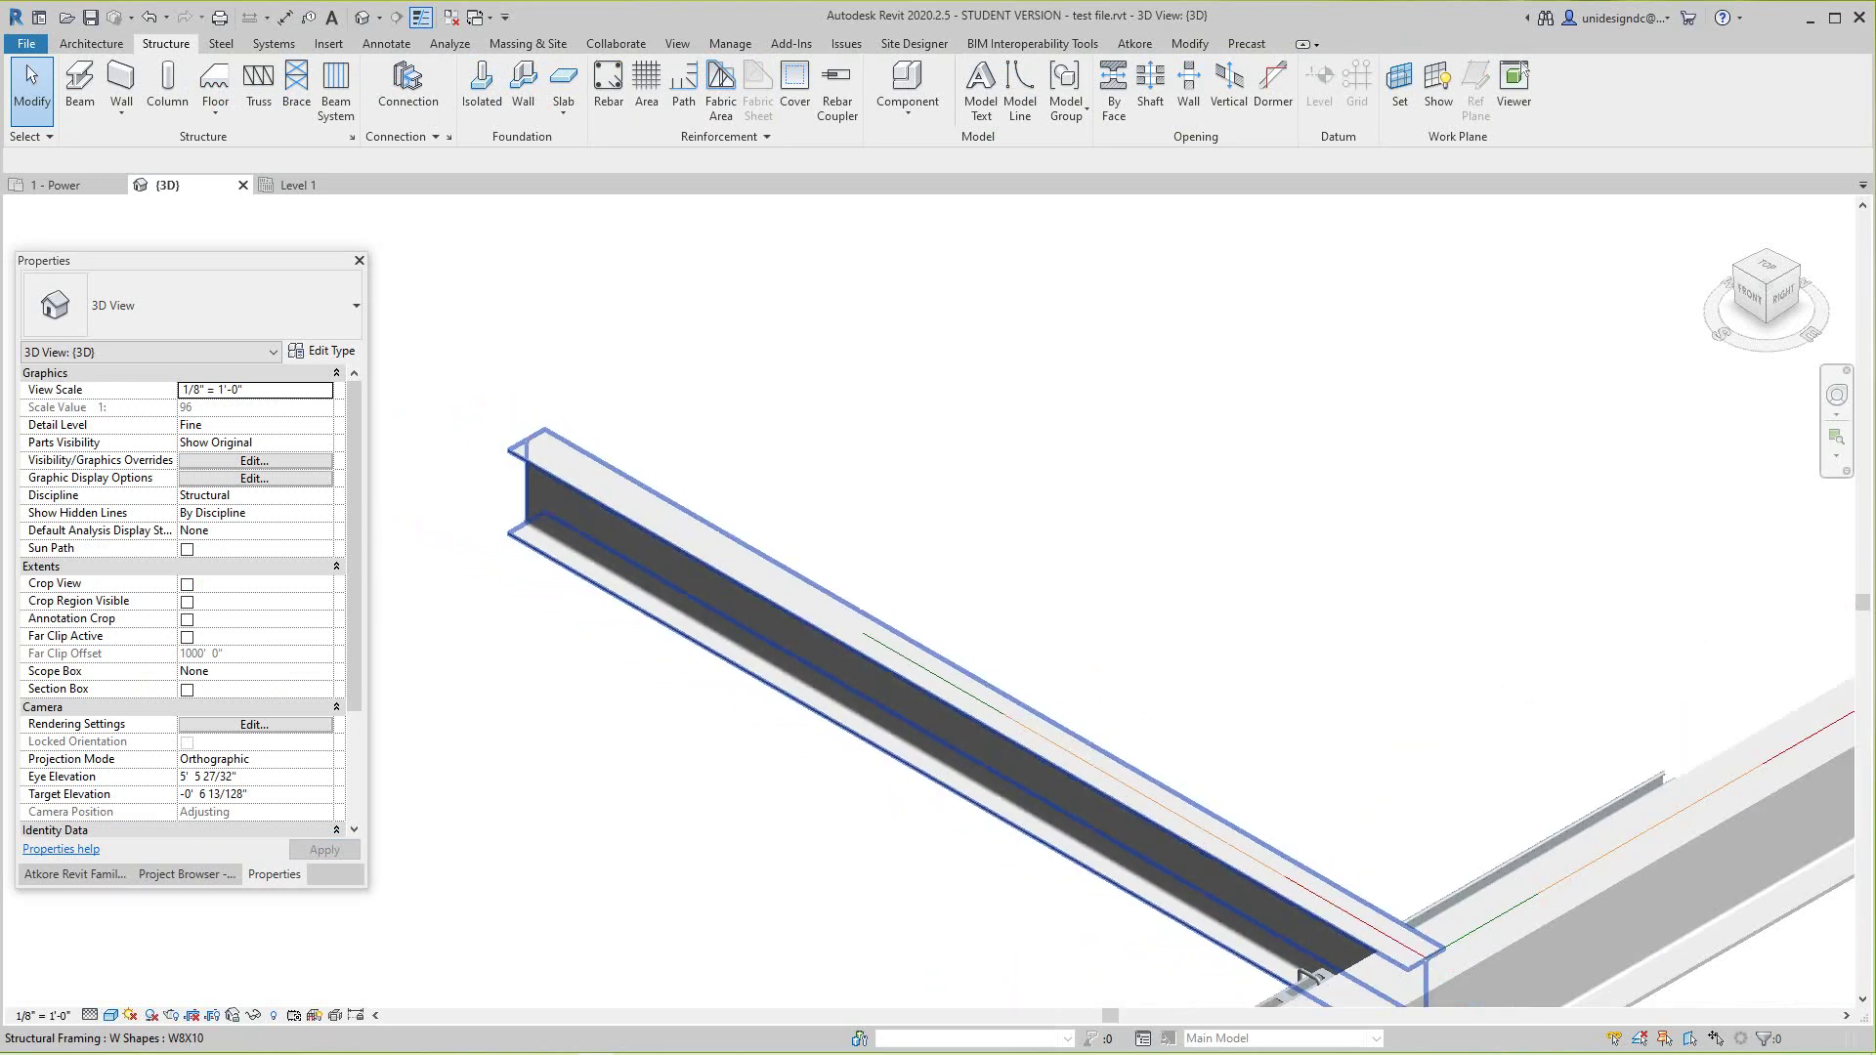
left_click(1249, 936)
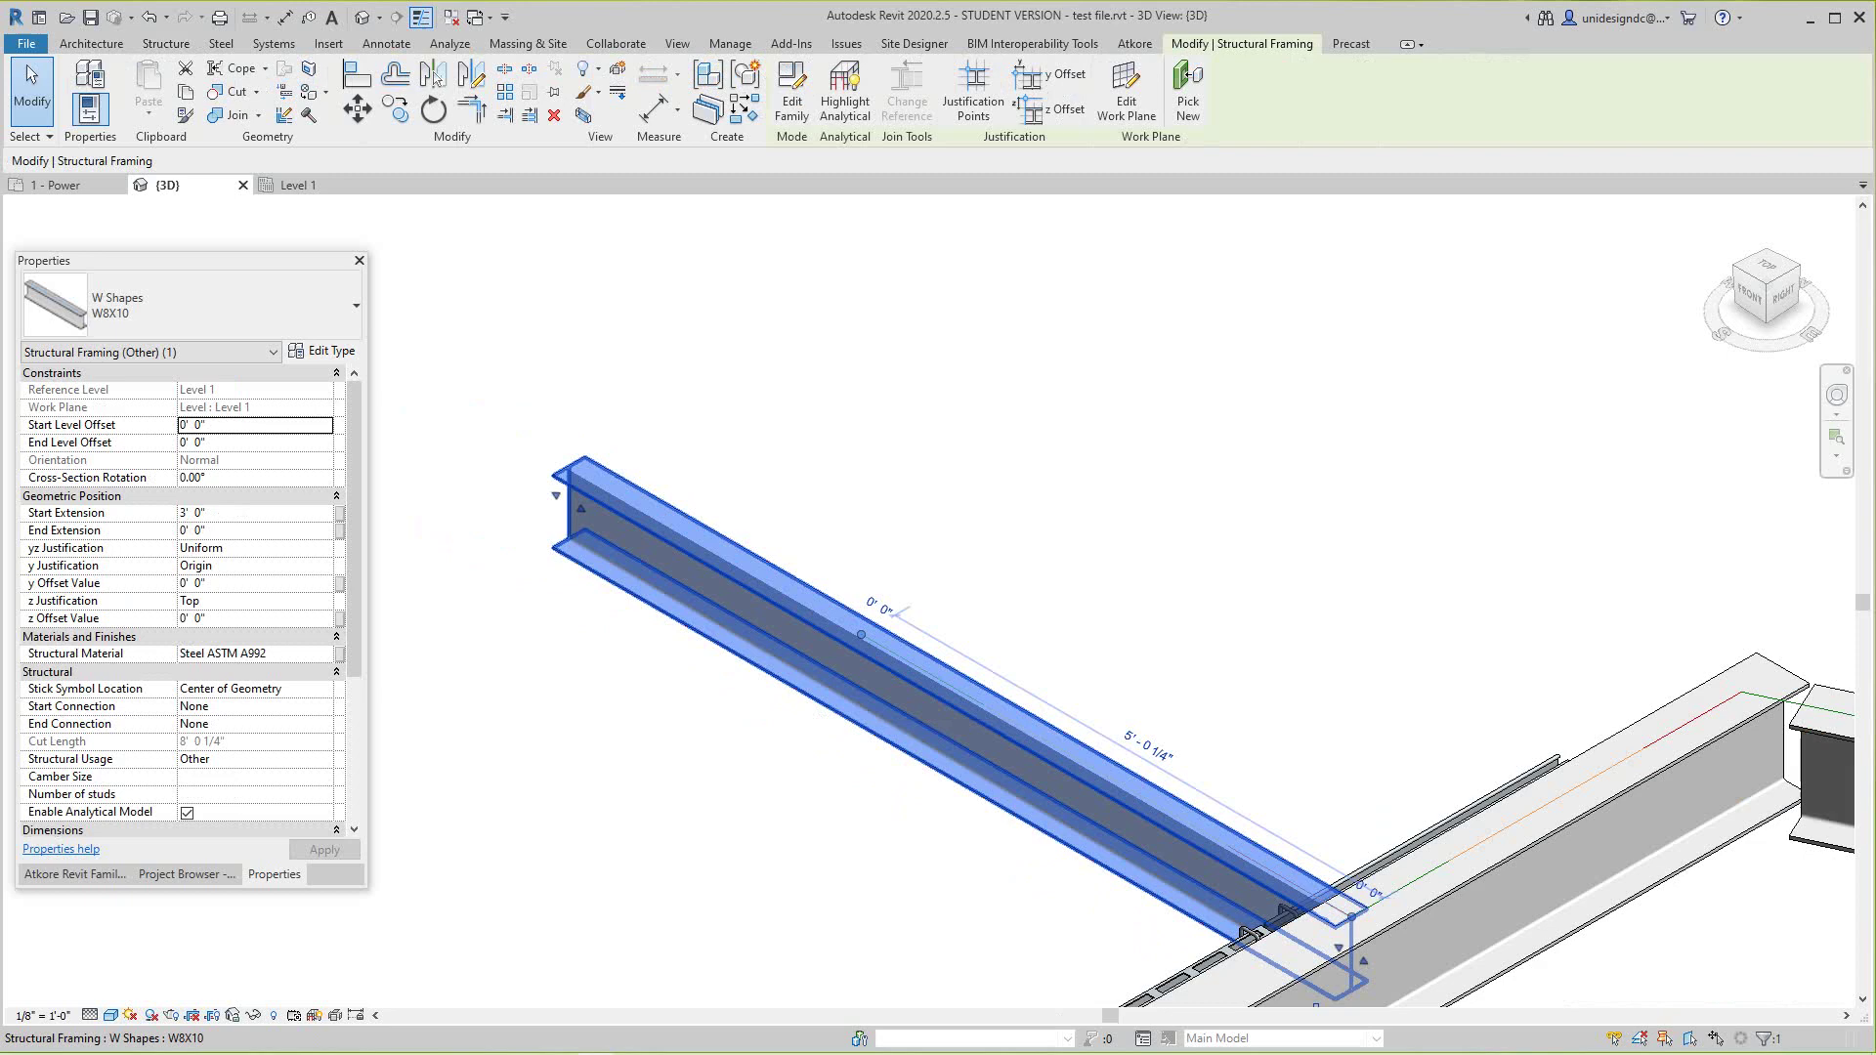
left_click(235, 443)
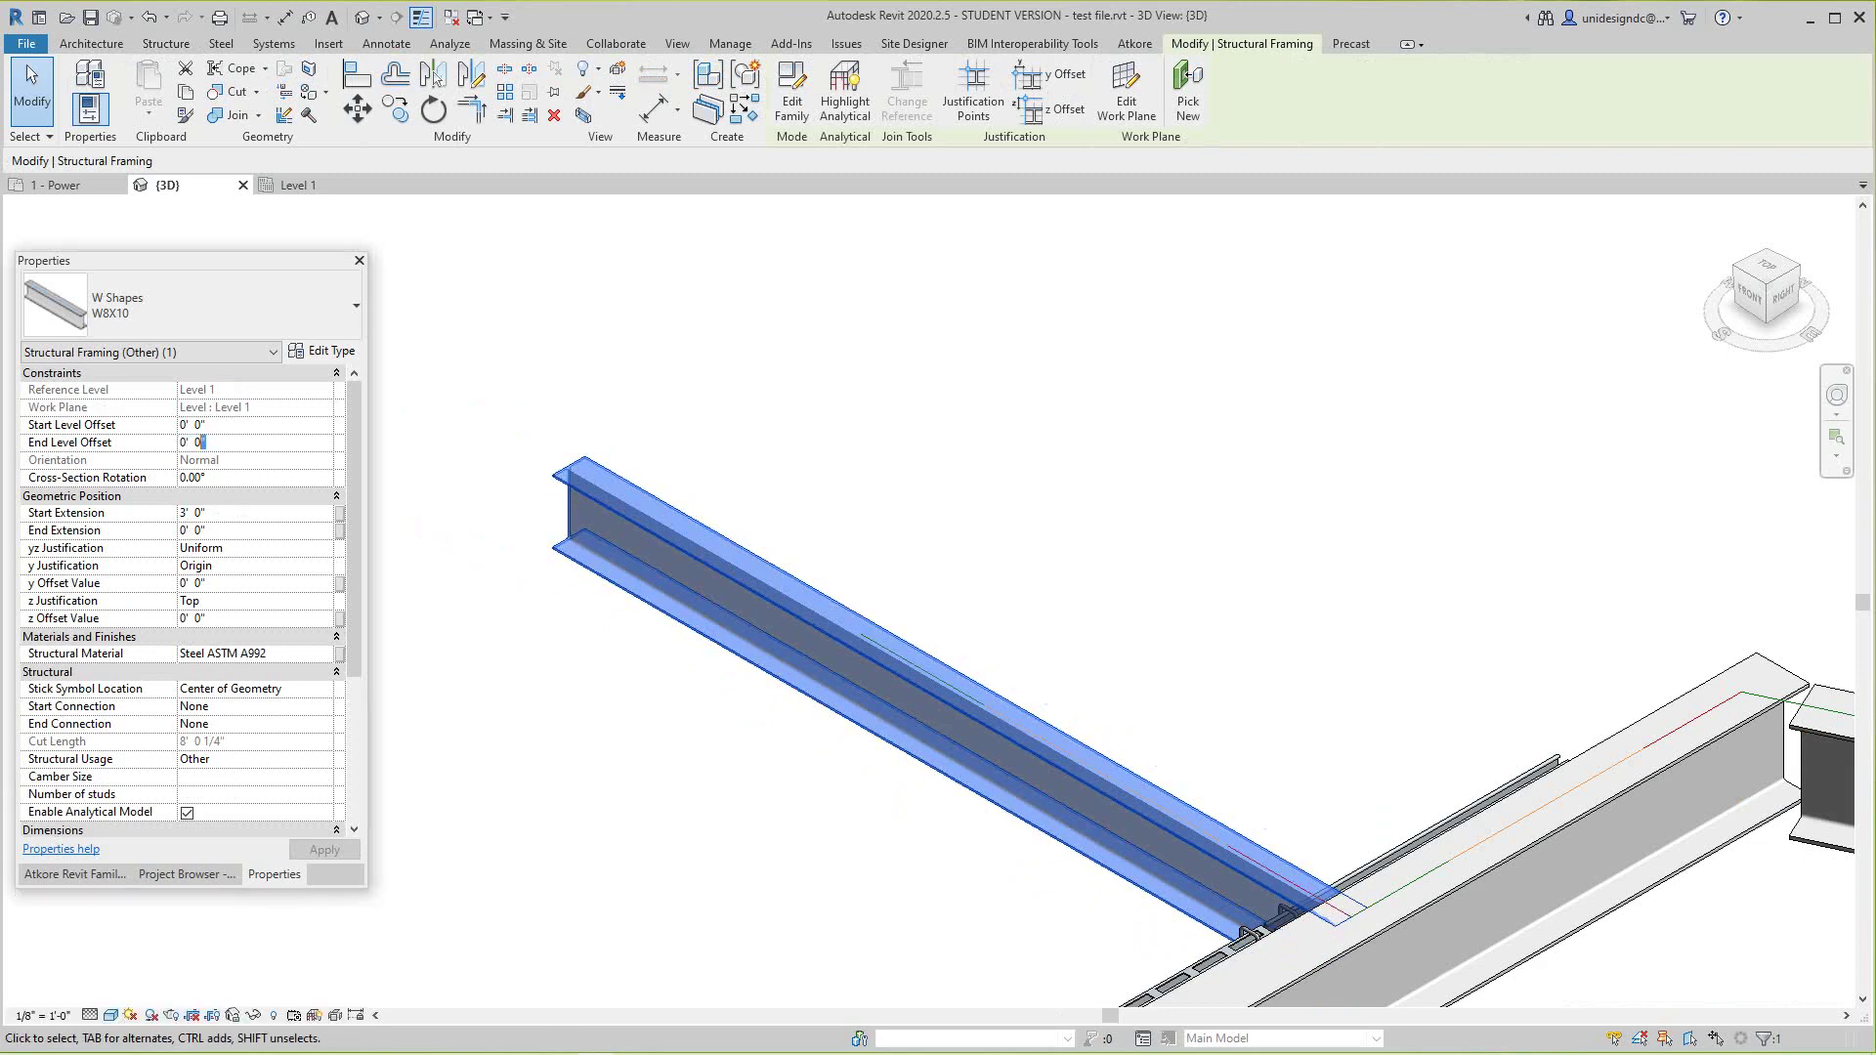
key("Return")
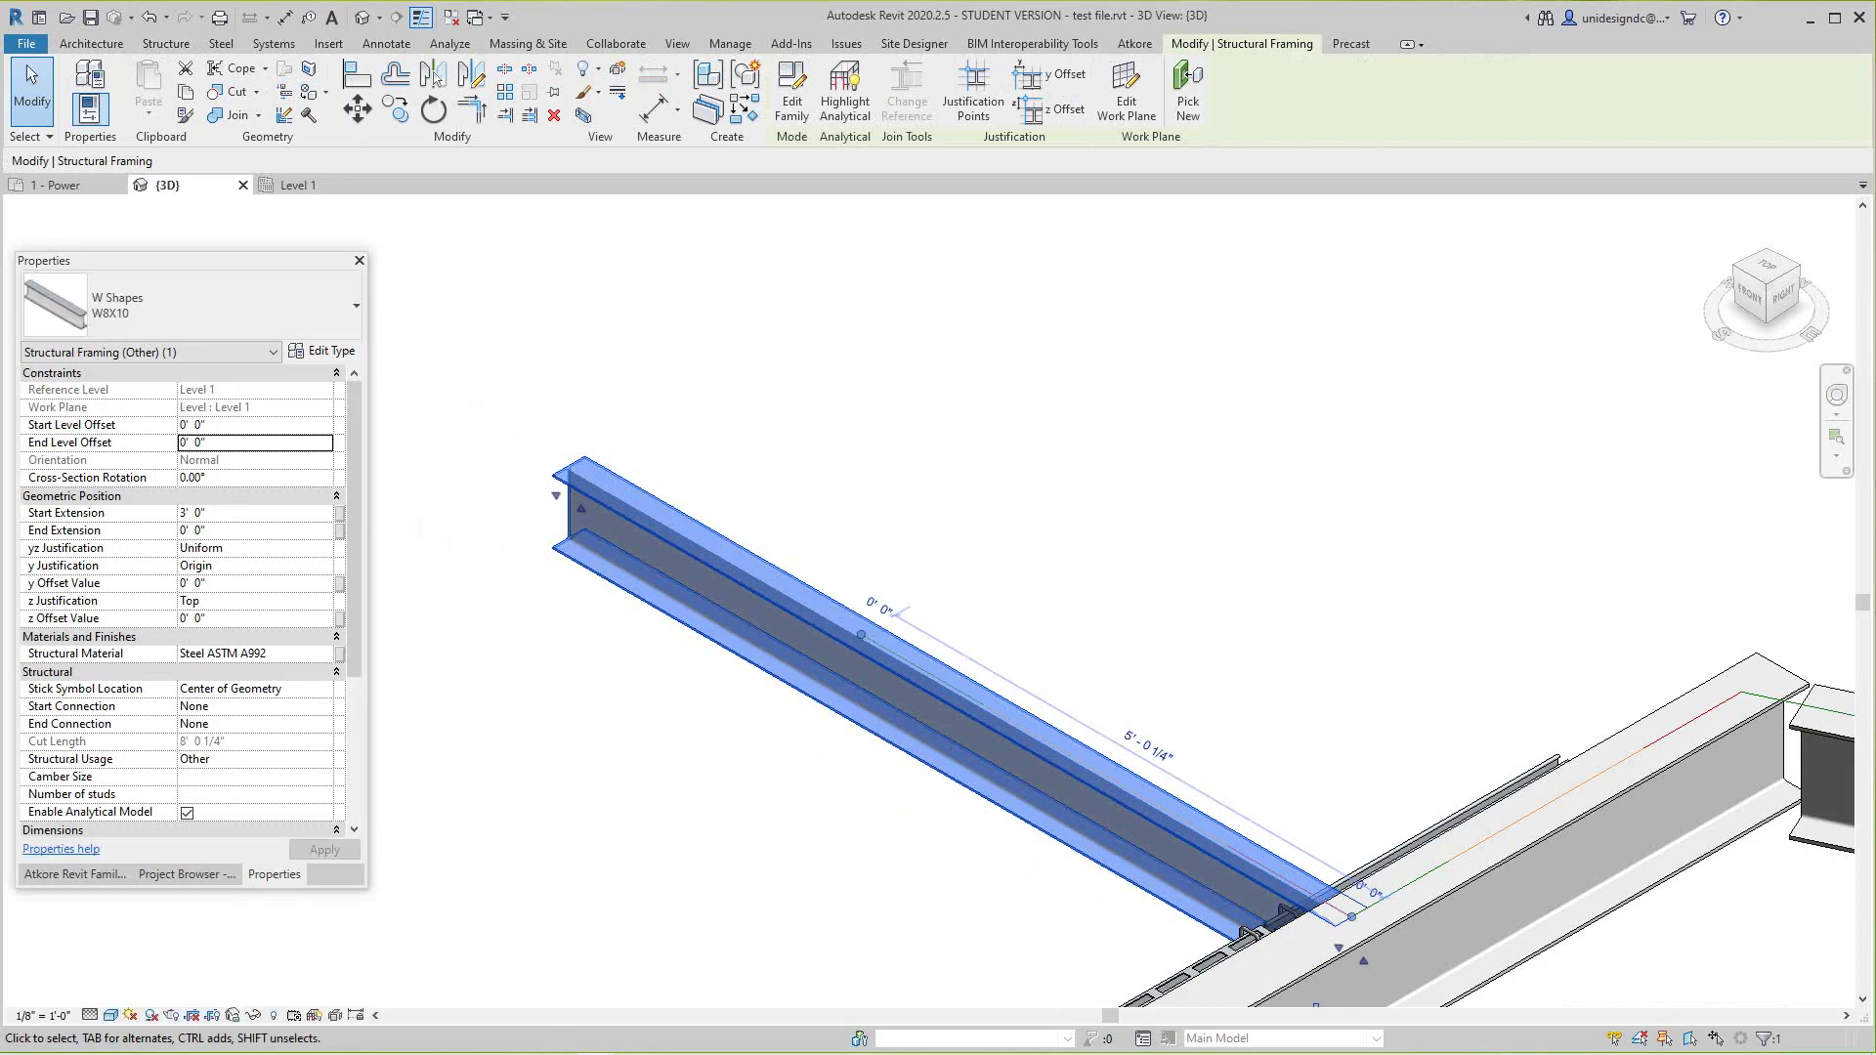
key("Escape")
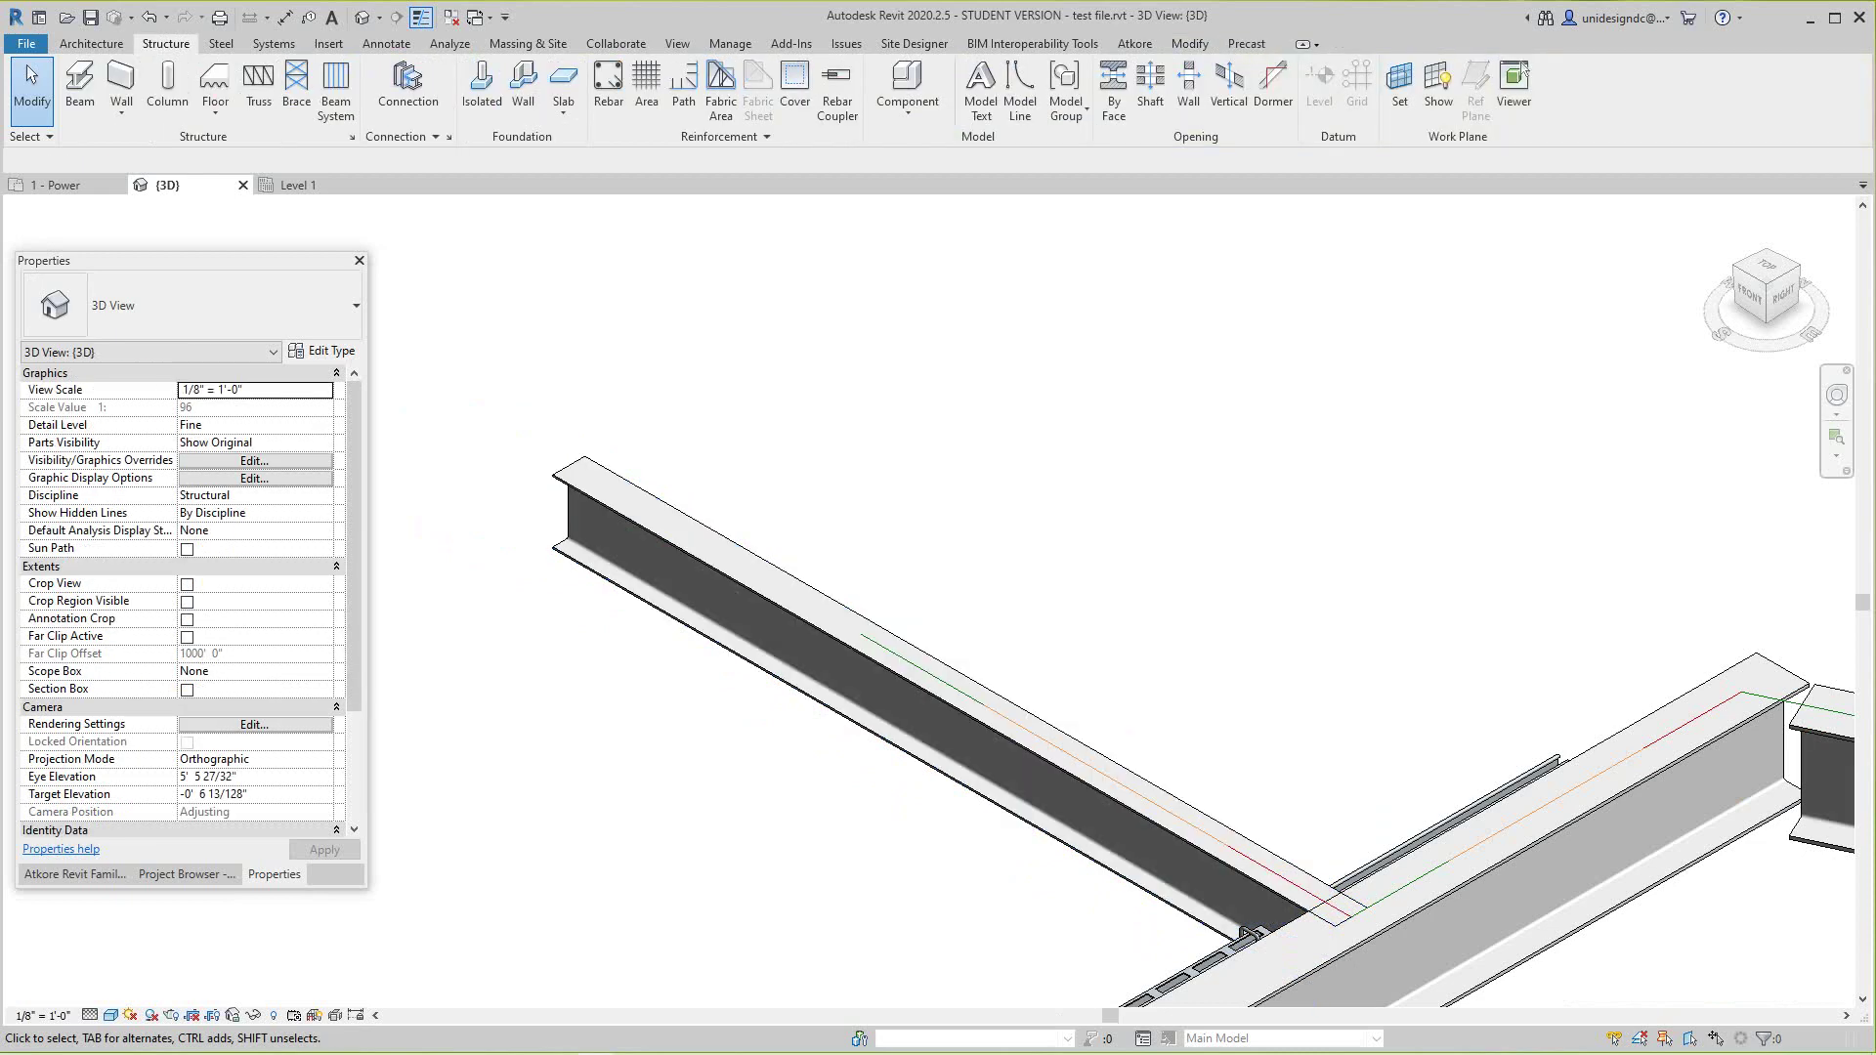
- Set the End Extension of the W8X10 beam to 4' 0" at the W12X26 beam side
left_click(1249, 931)
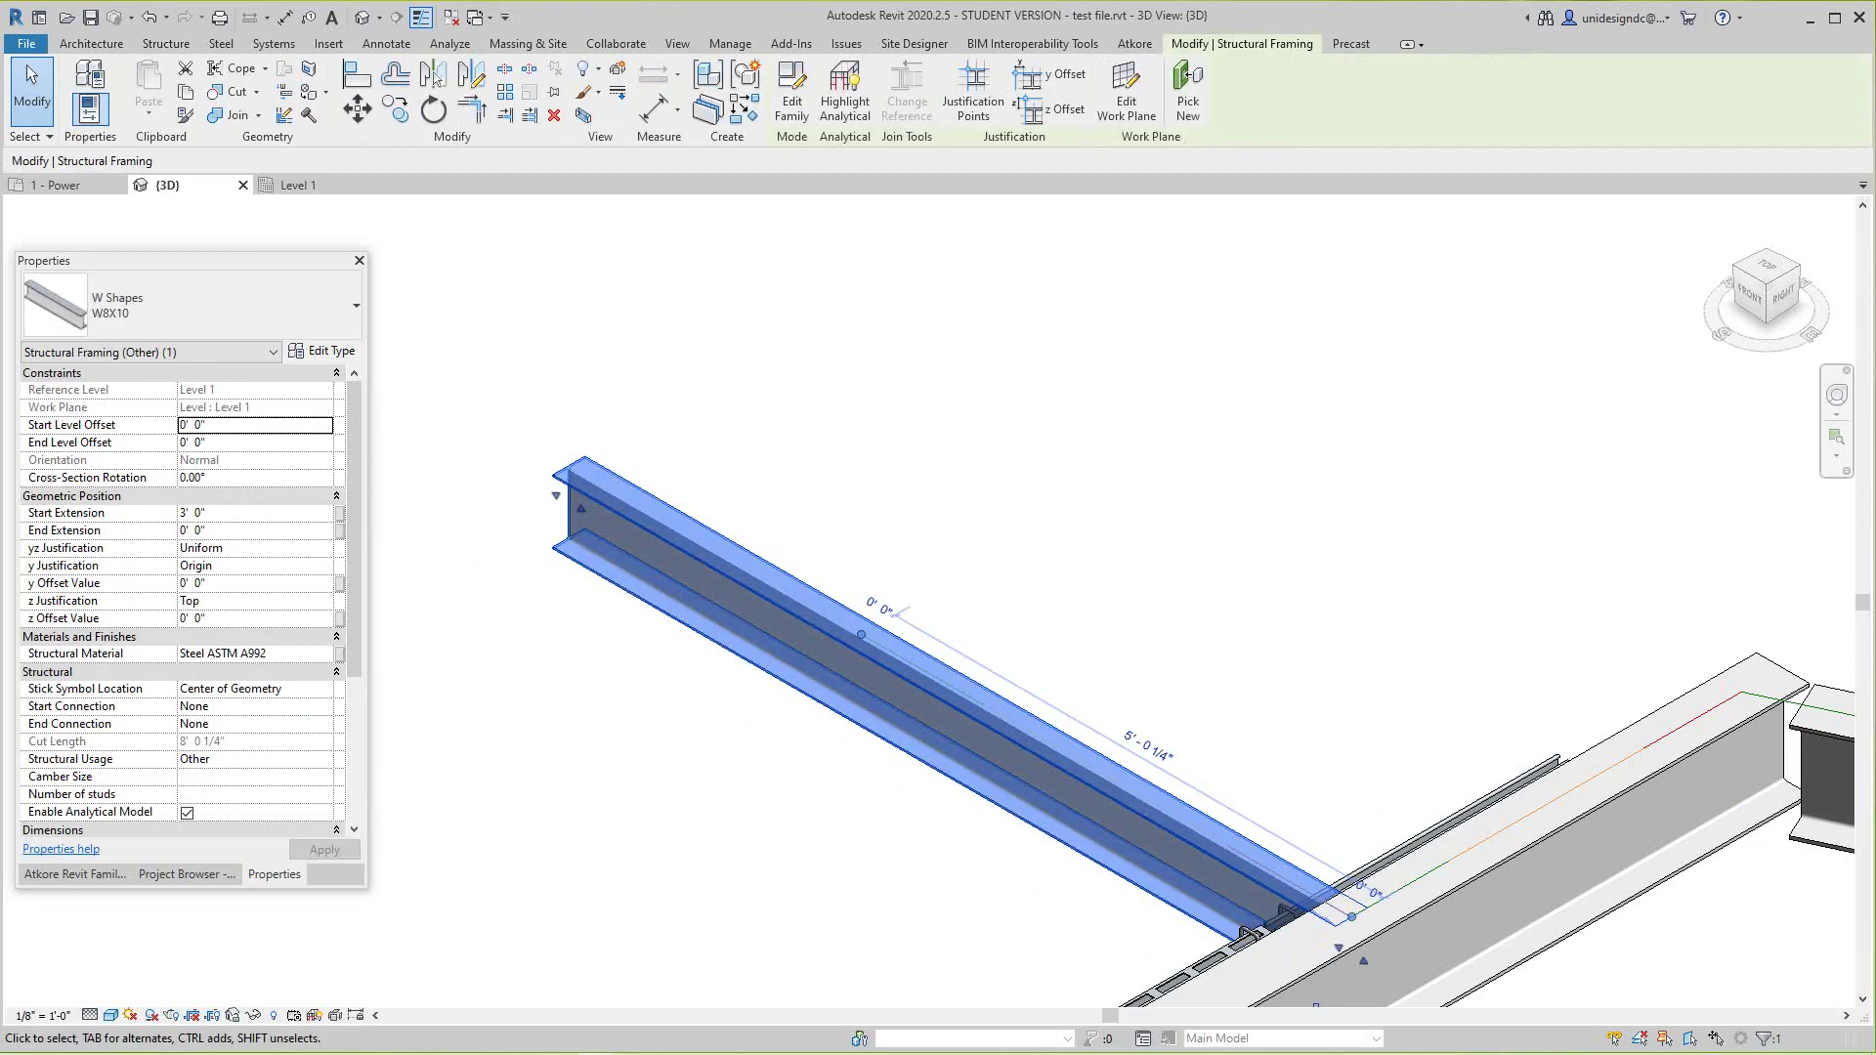
left_click(192, 531)
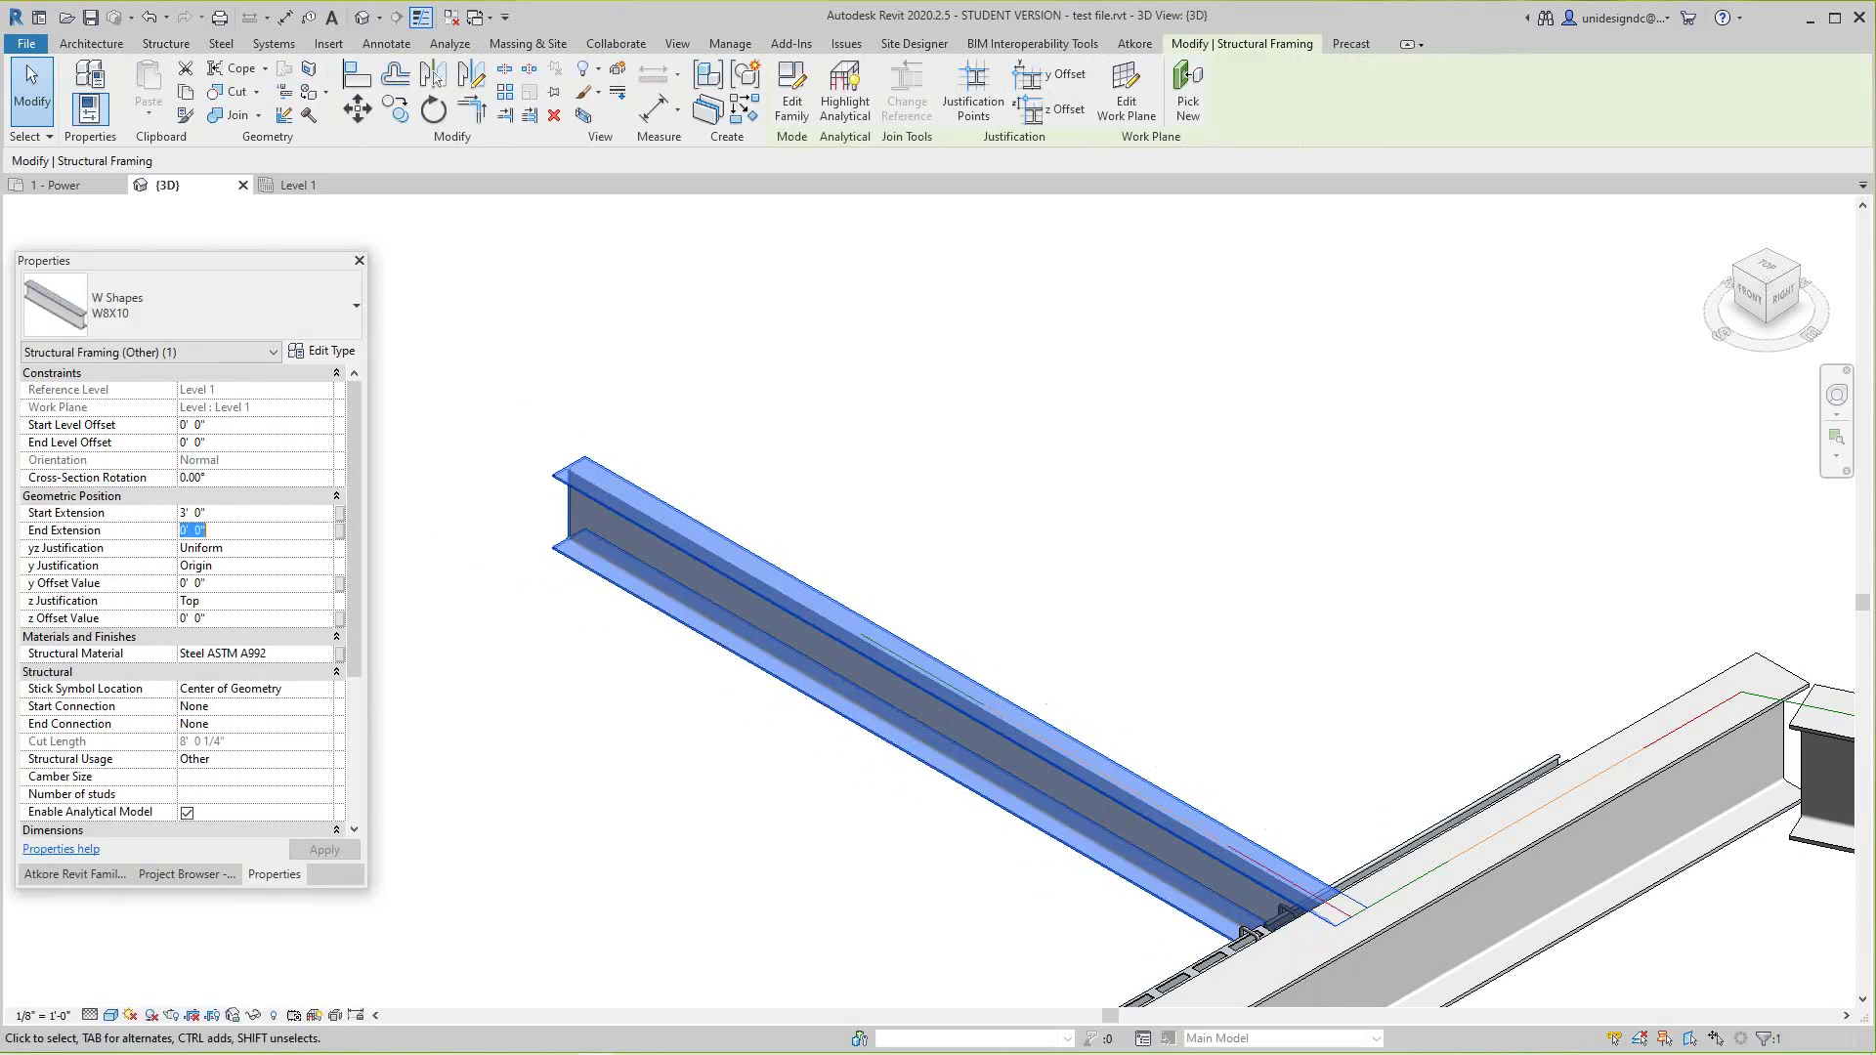
type("4")
key("Return")
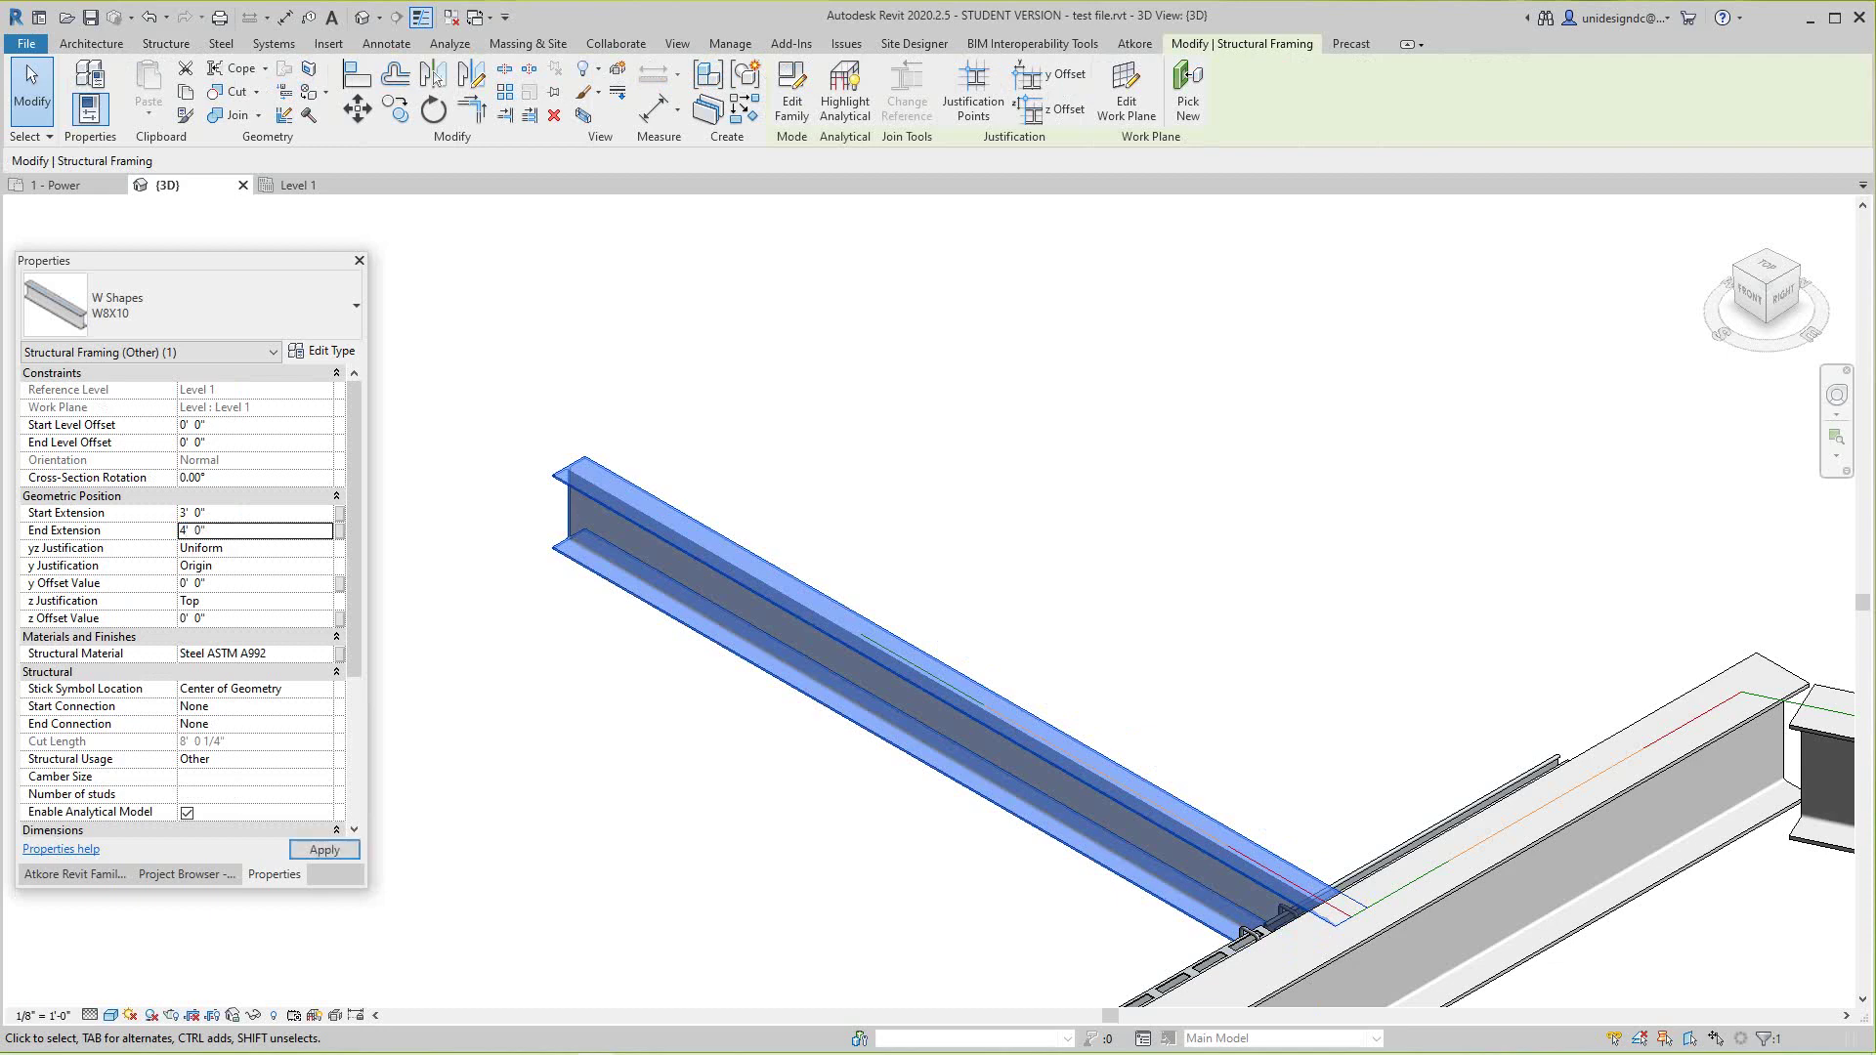
key("Escape")
scroll(831, 649, "down", 3)
middle_click_drag(831, 650, 671, 499)
scroll(908, 660, "up", 4)
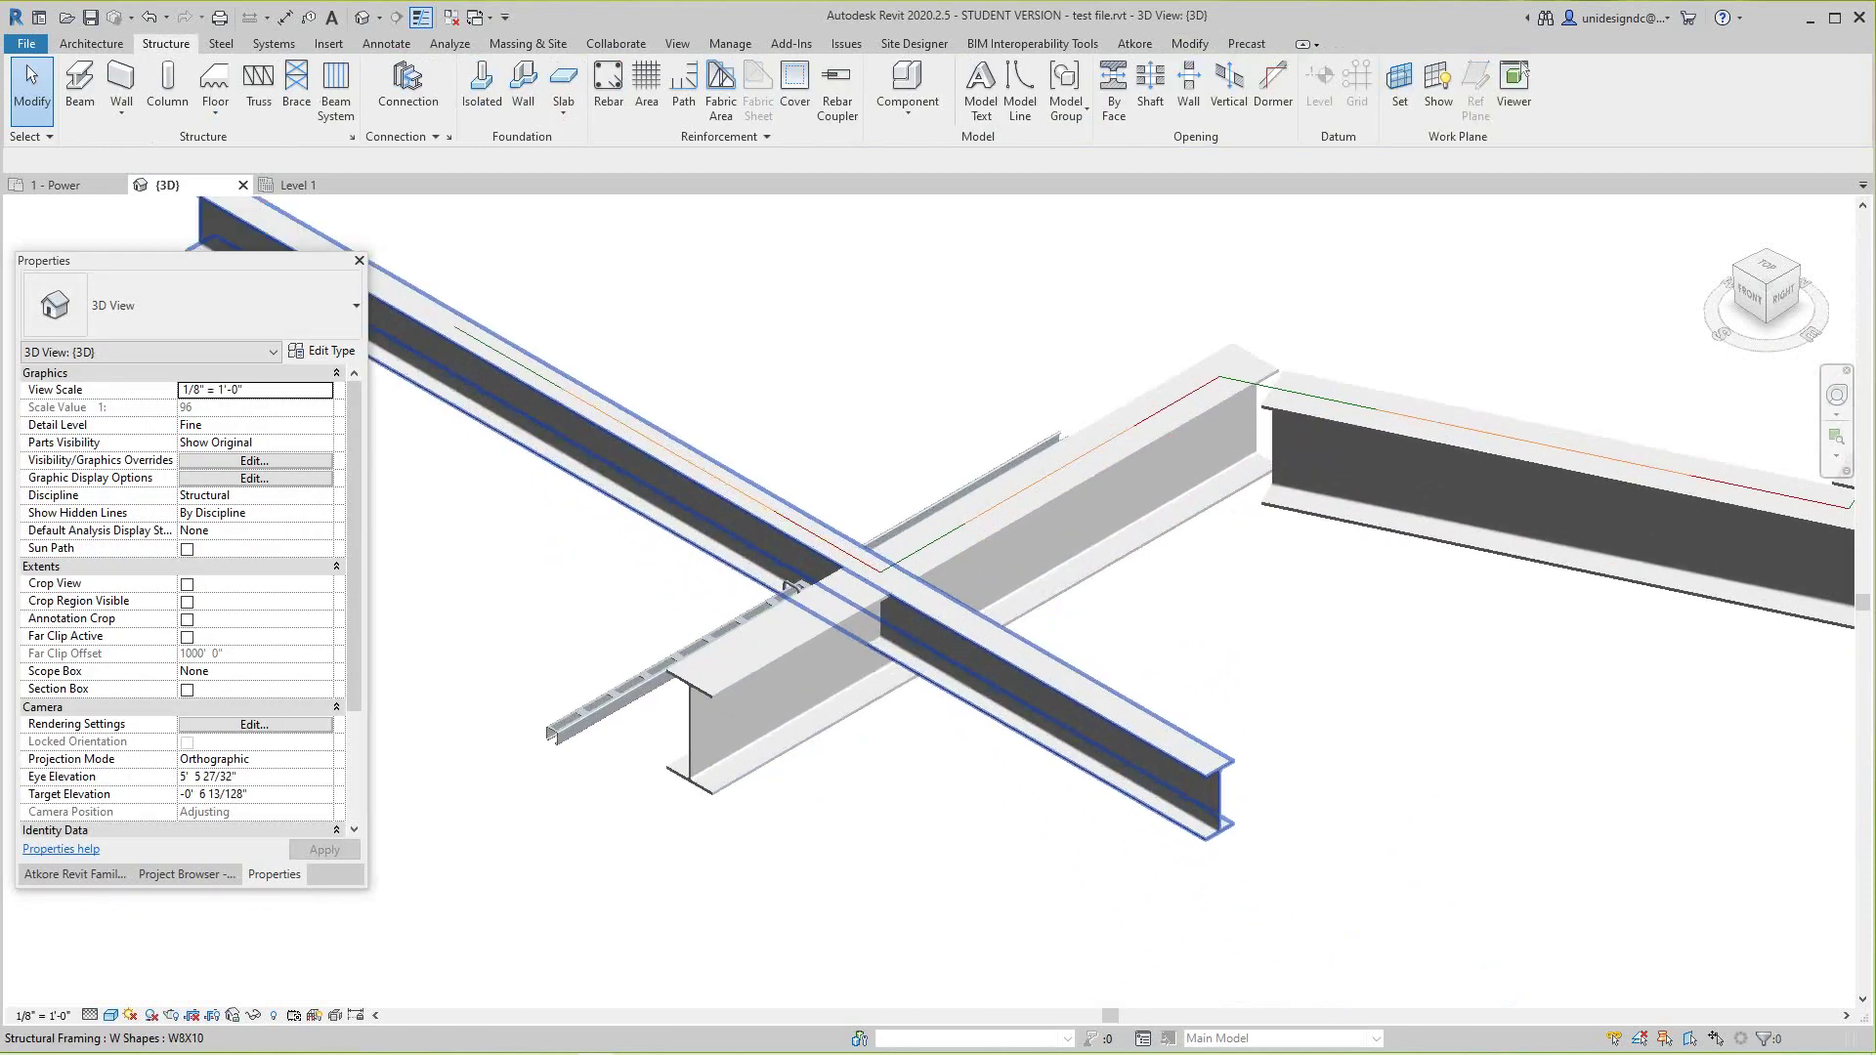
middle_click_drag(1168, 769, 1200, 796)
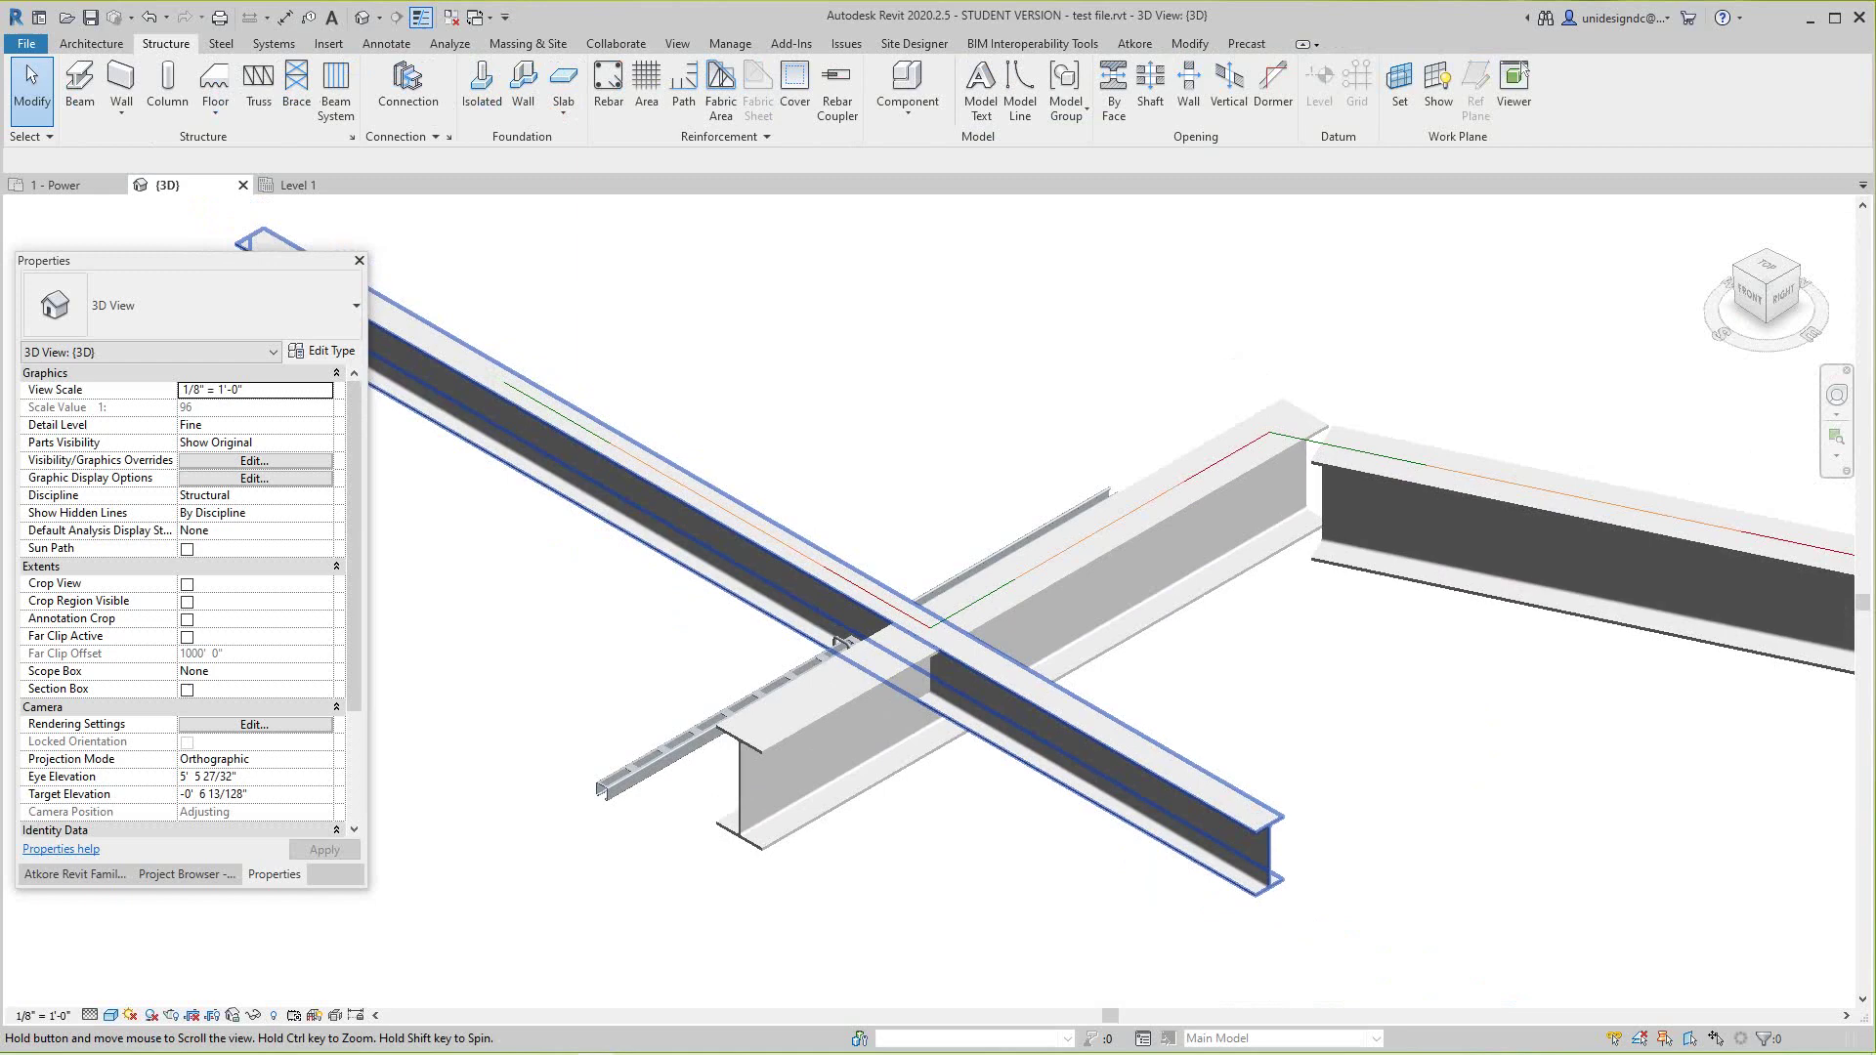
scroll(1200, 796, "down", 3)
scroll(962, 699, "up", 1)
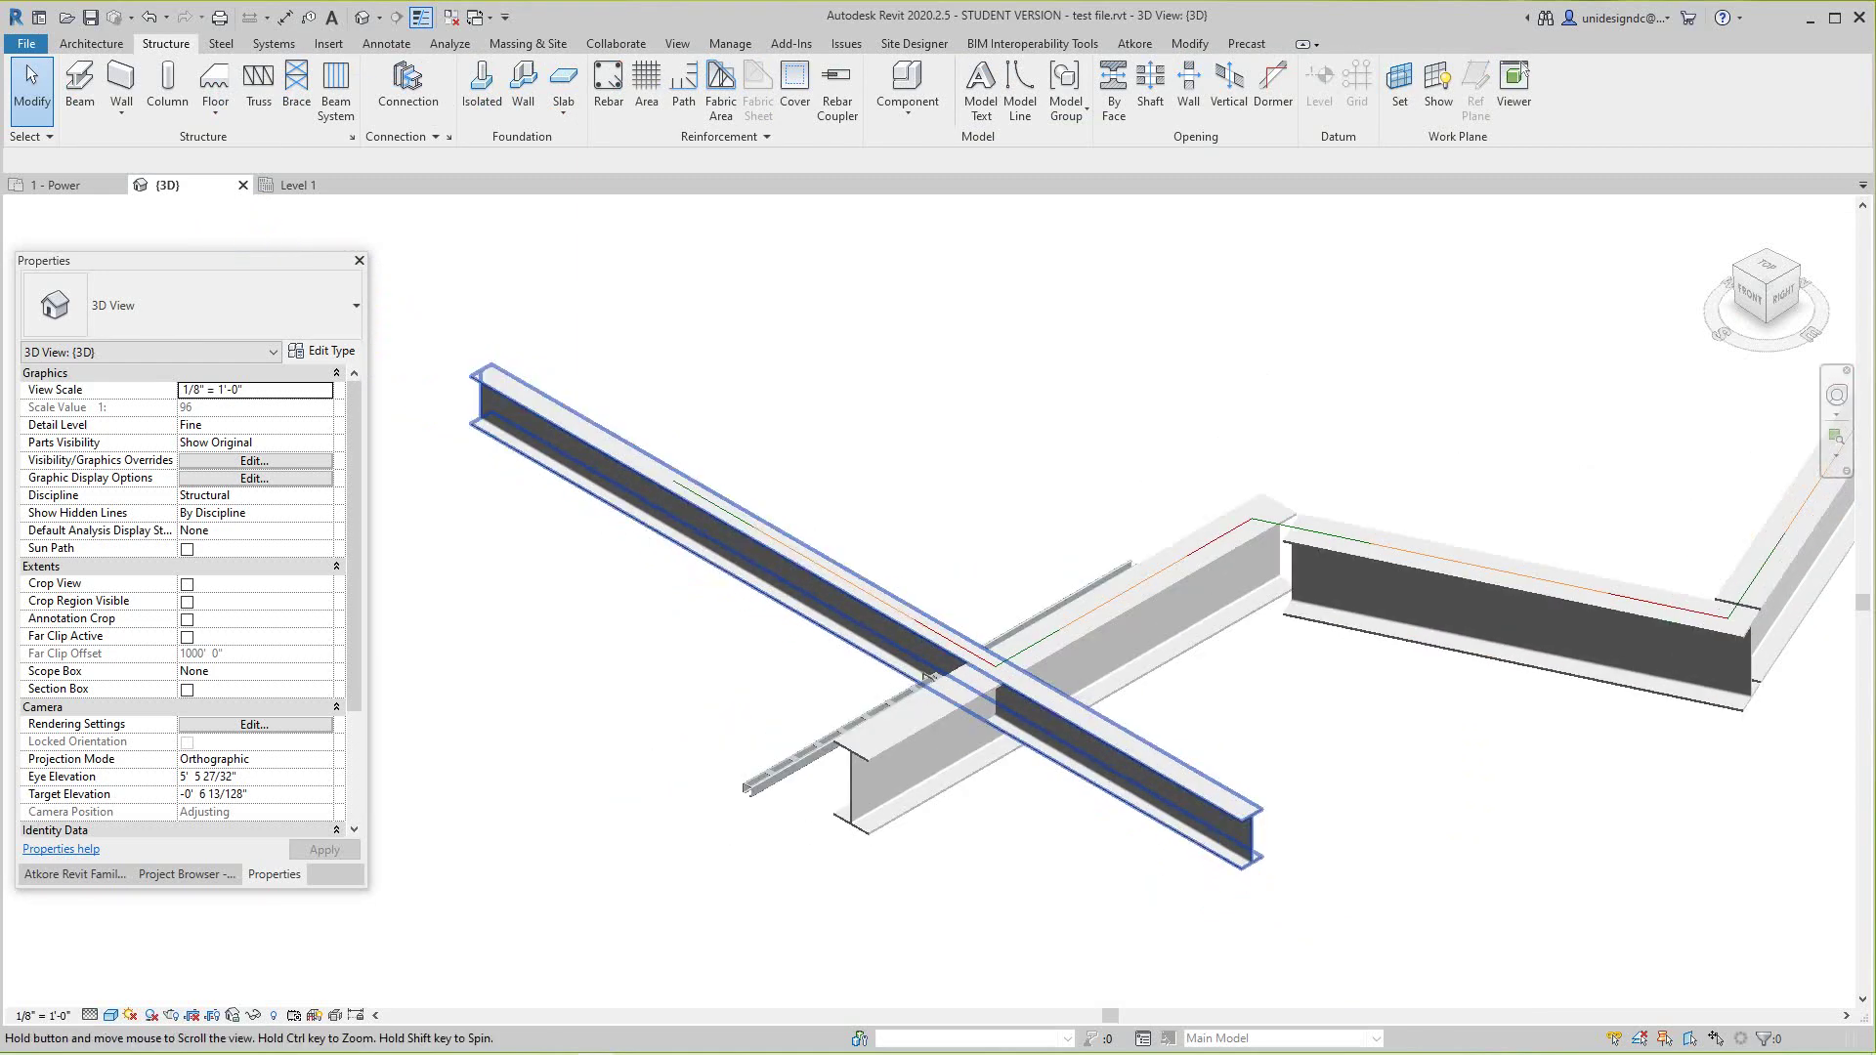
- Select the W8X10 beam and inspect its extended end where it passes through the W12X26 beam
left_click(929, 678)
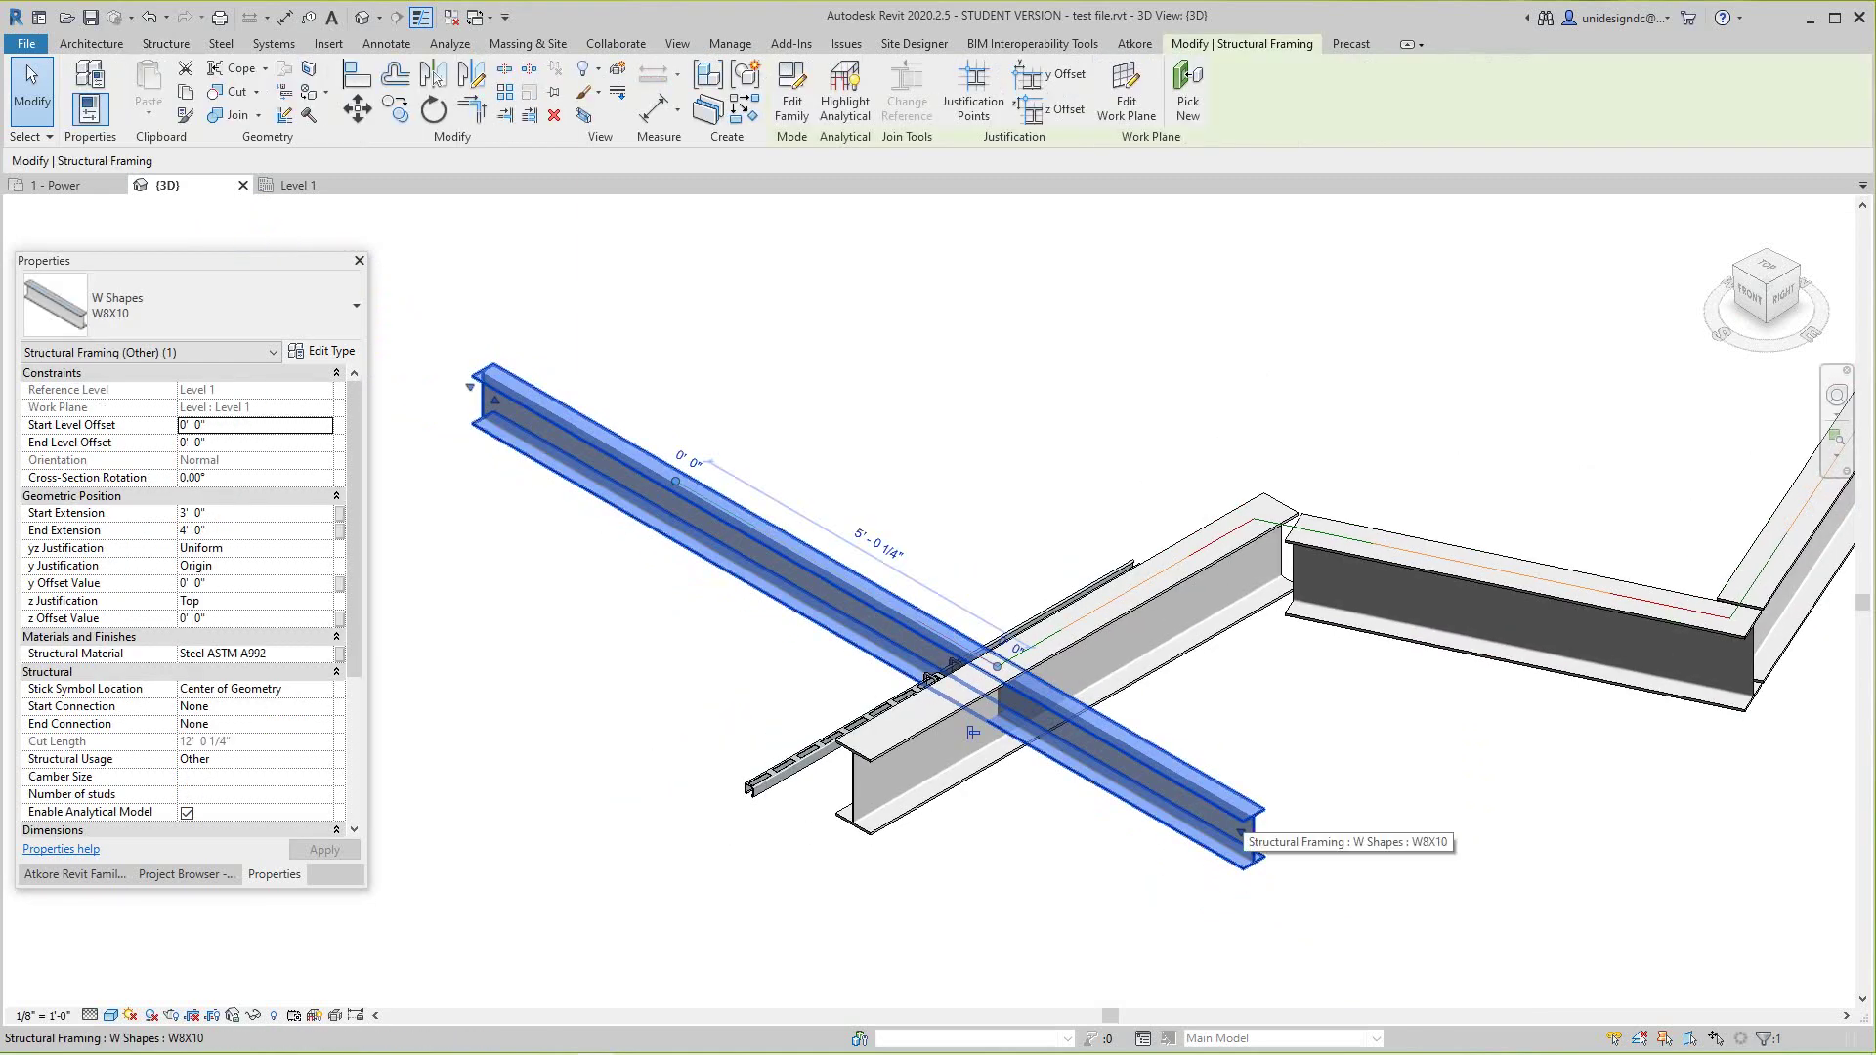
scroll(1246, 828, "up", 3)
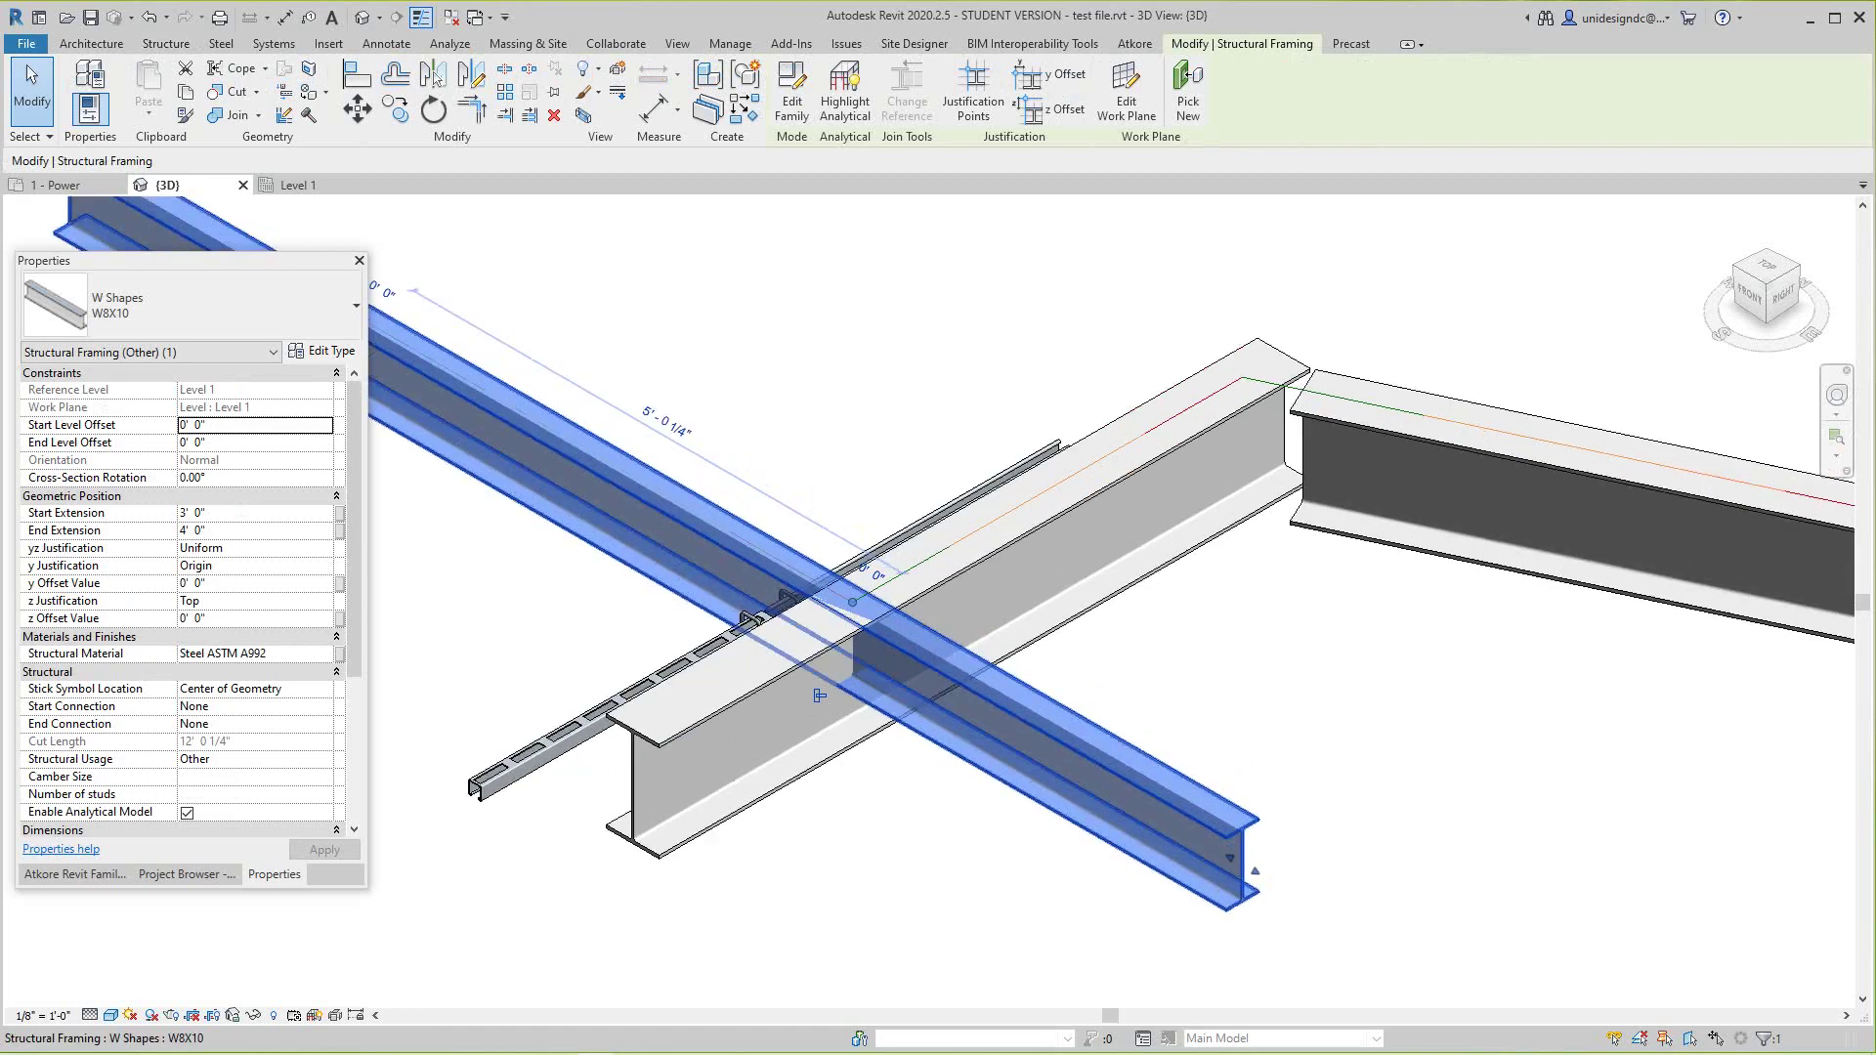
scroll(861, 595, "up", 2)
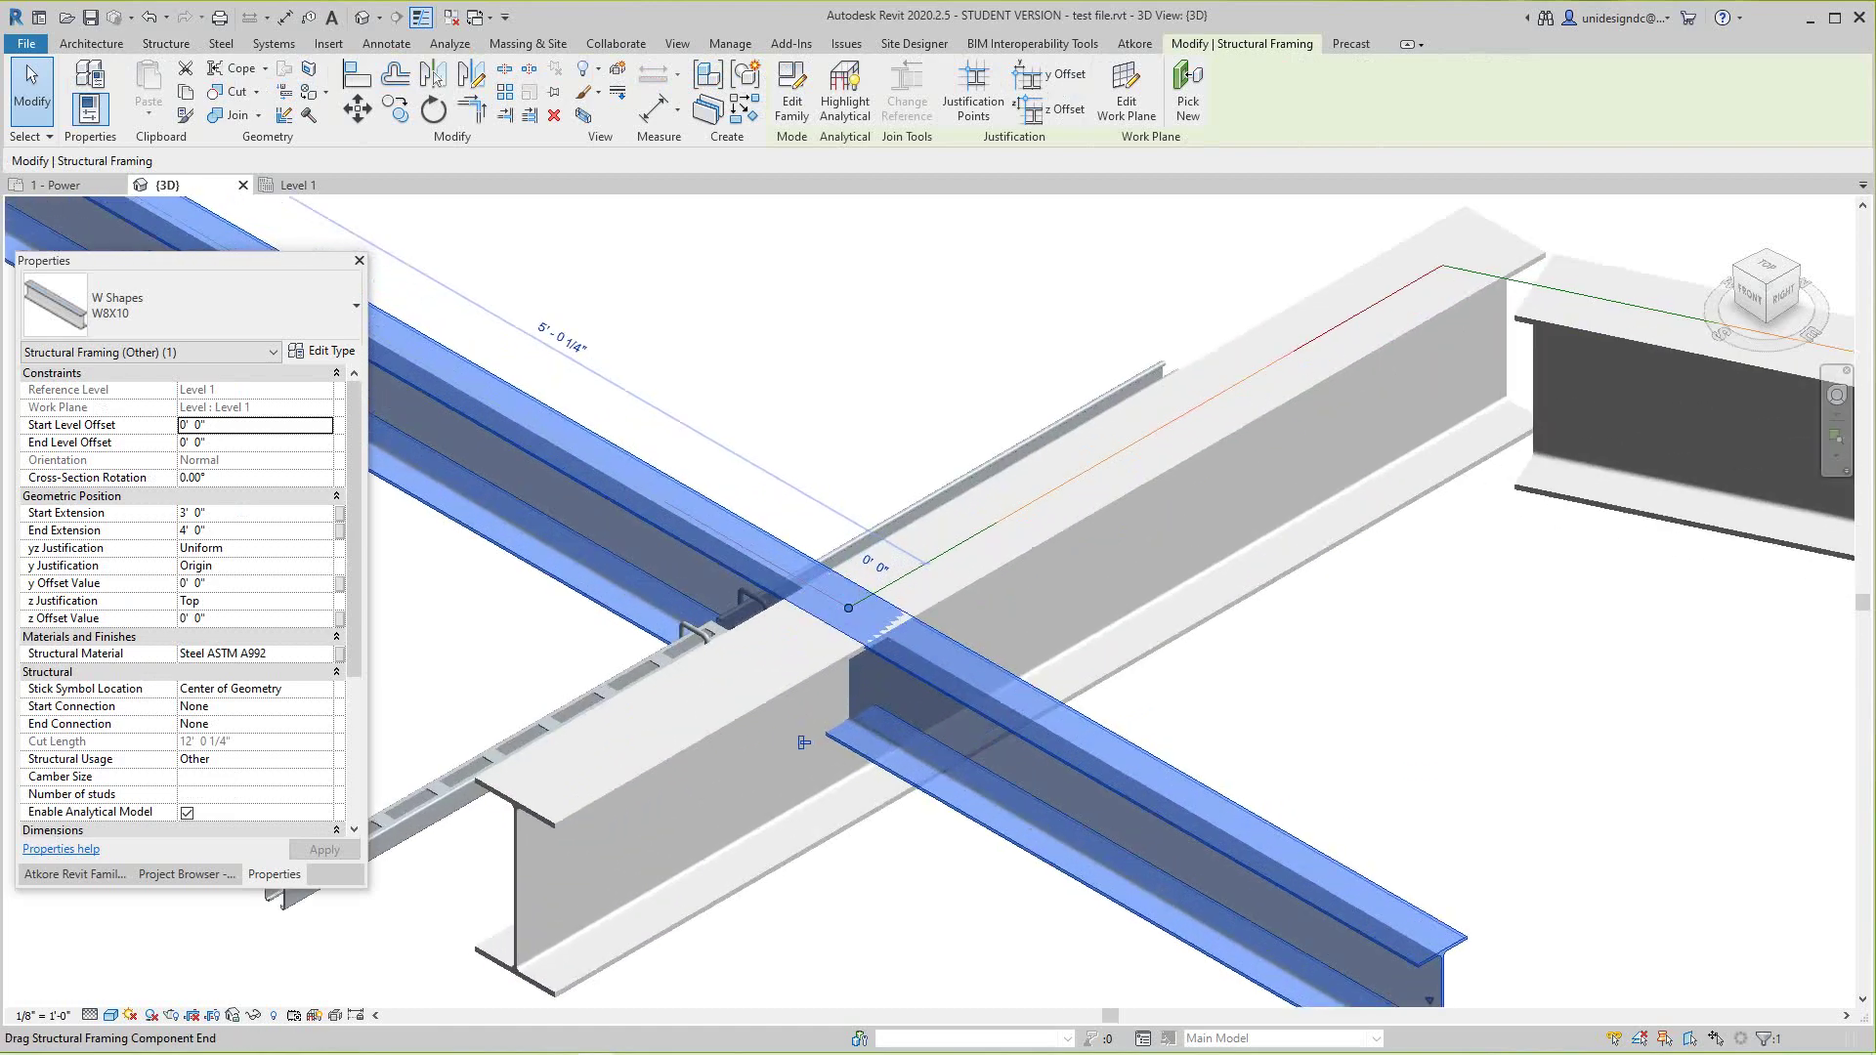
key("Escape")
scroll(860, 595, "down", 6)
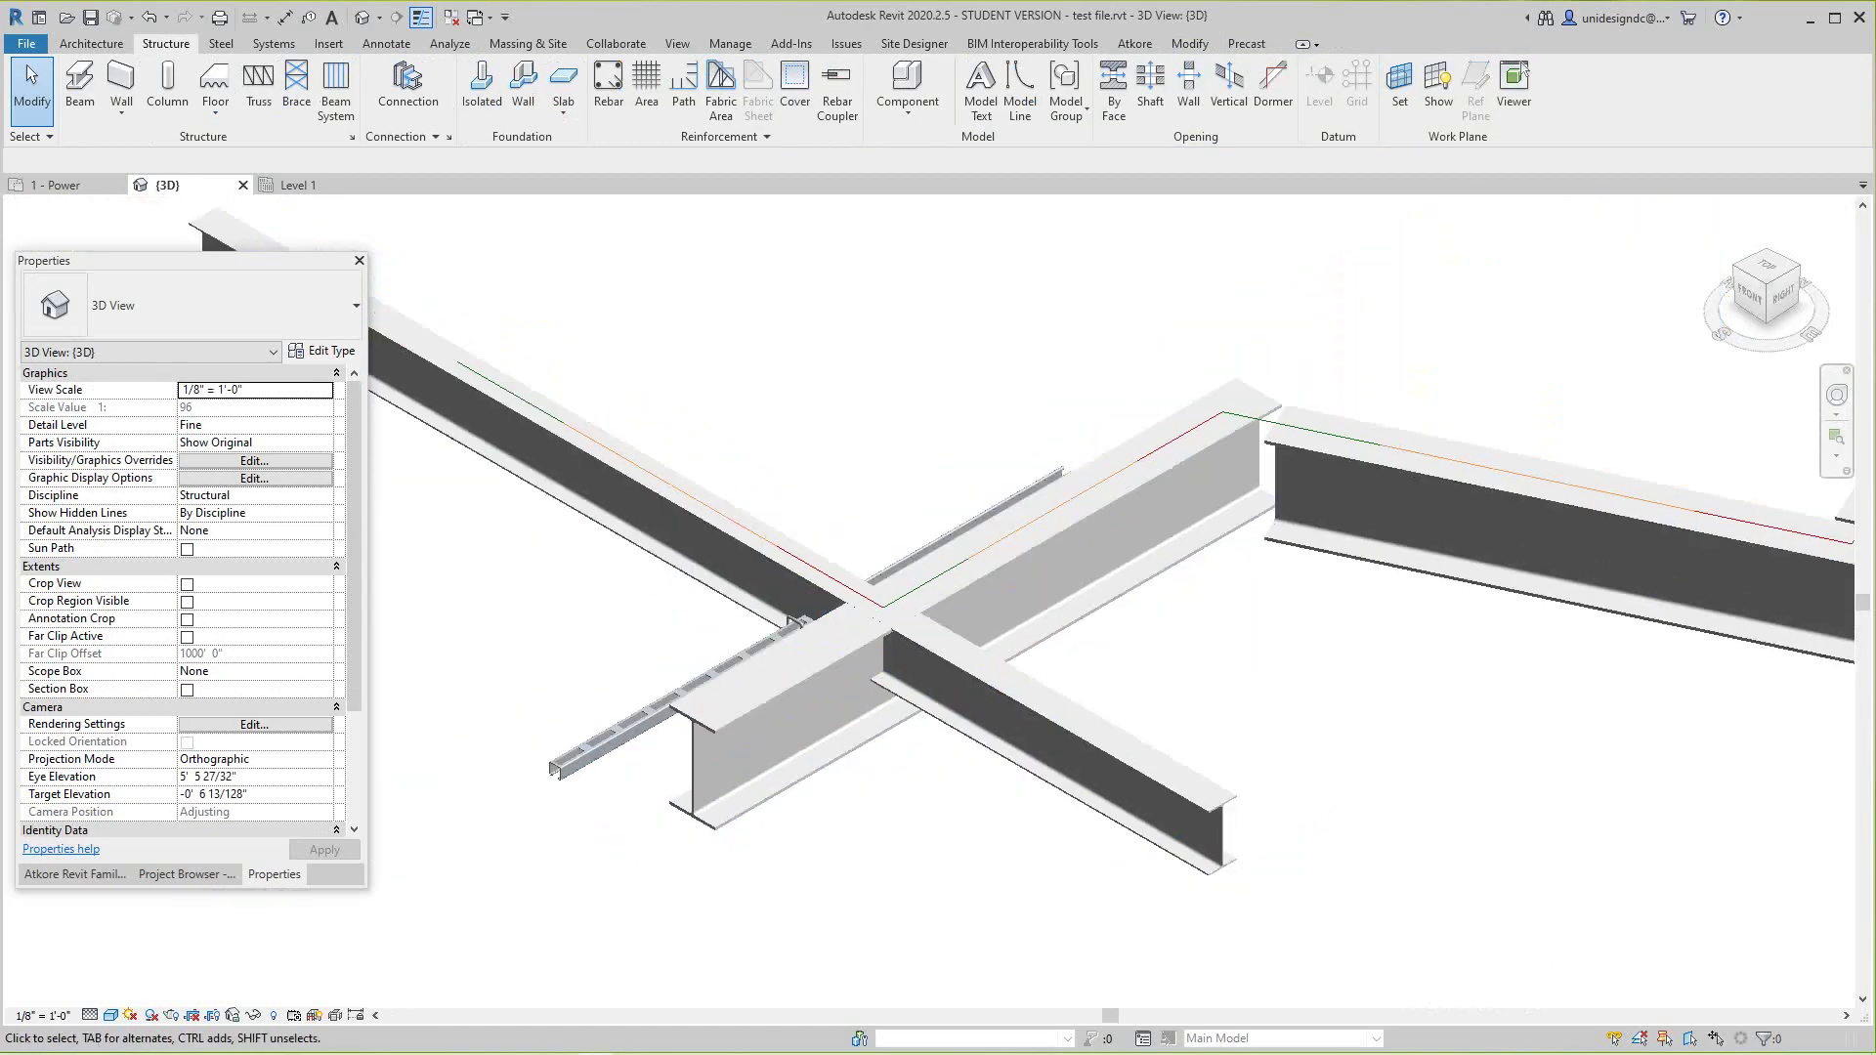
- Disallow the join at the start of the outermost W12X26 beam, where it meets the middle W12X26 beam
scroll(1195, 732, "up", 6)
middle_click_drag(1476, 639, 1020, 910)
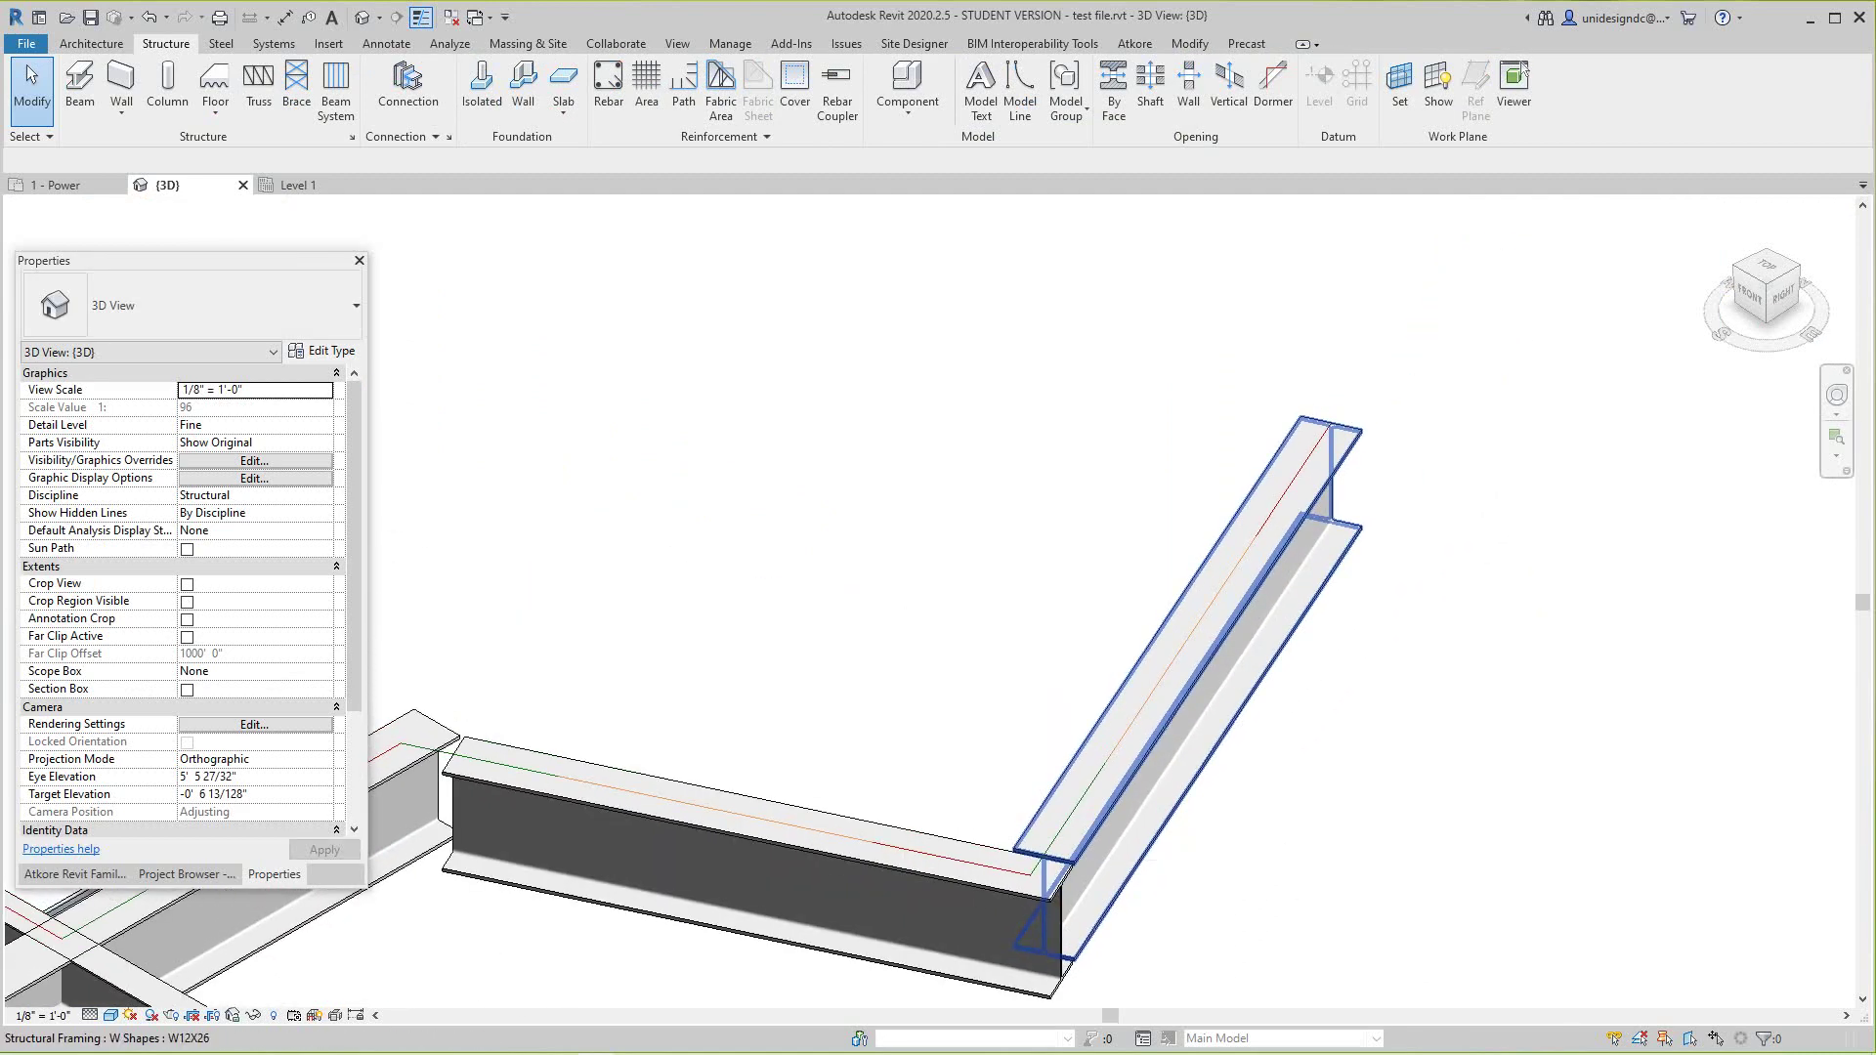
left_click(1058, 836)
scroll(1031, 876, "up", 3)
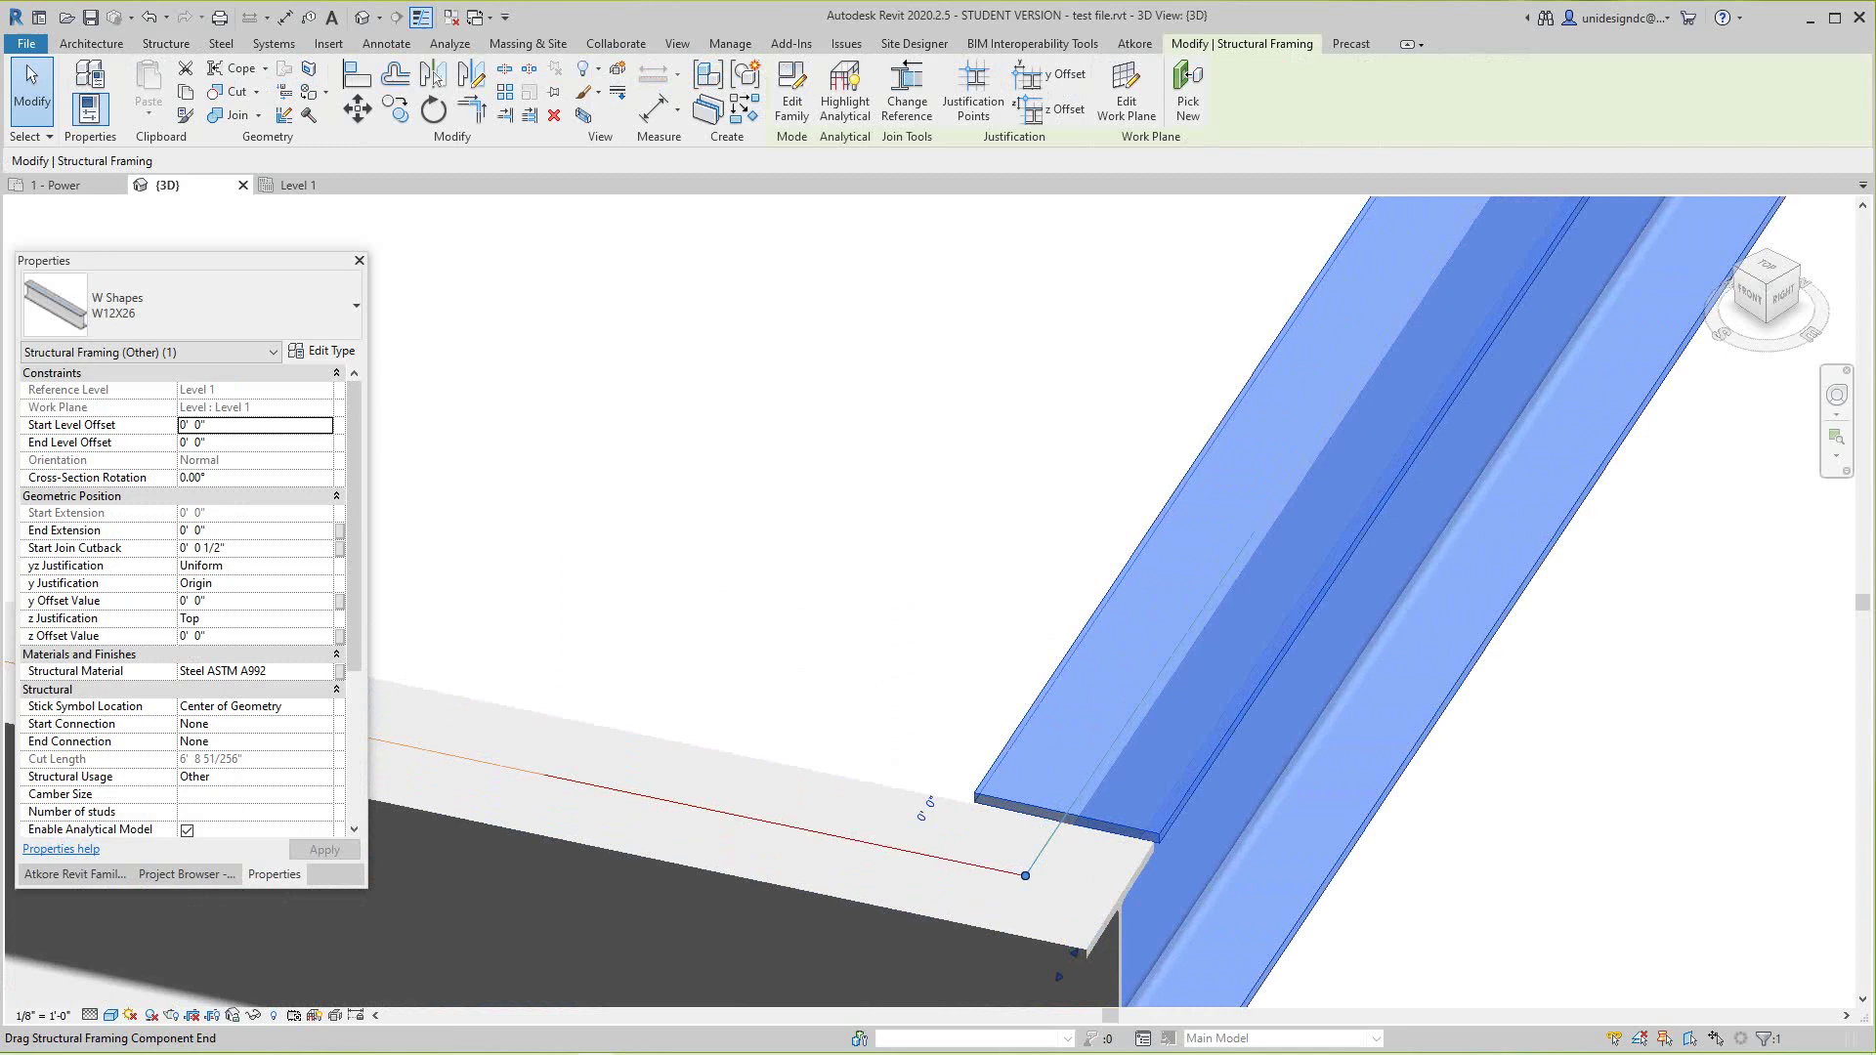
right_click(1025, 875)
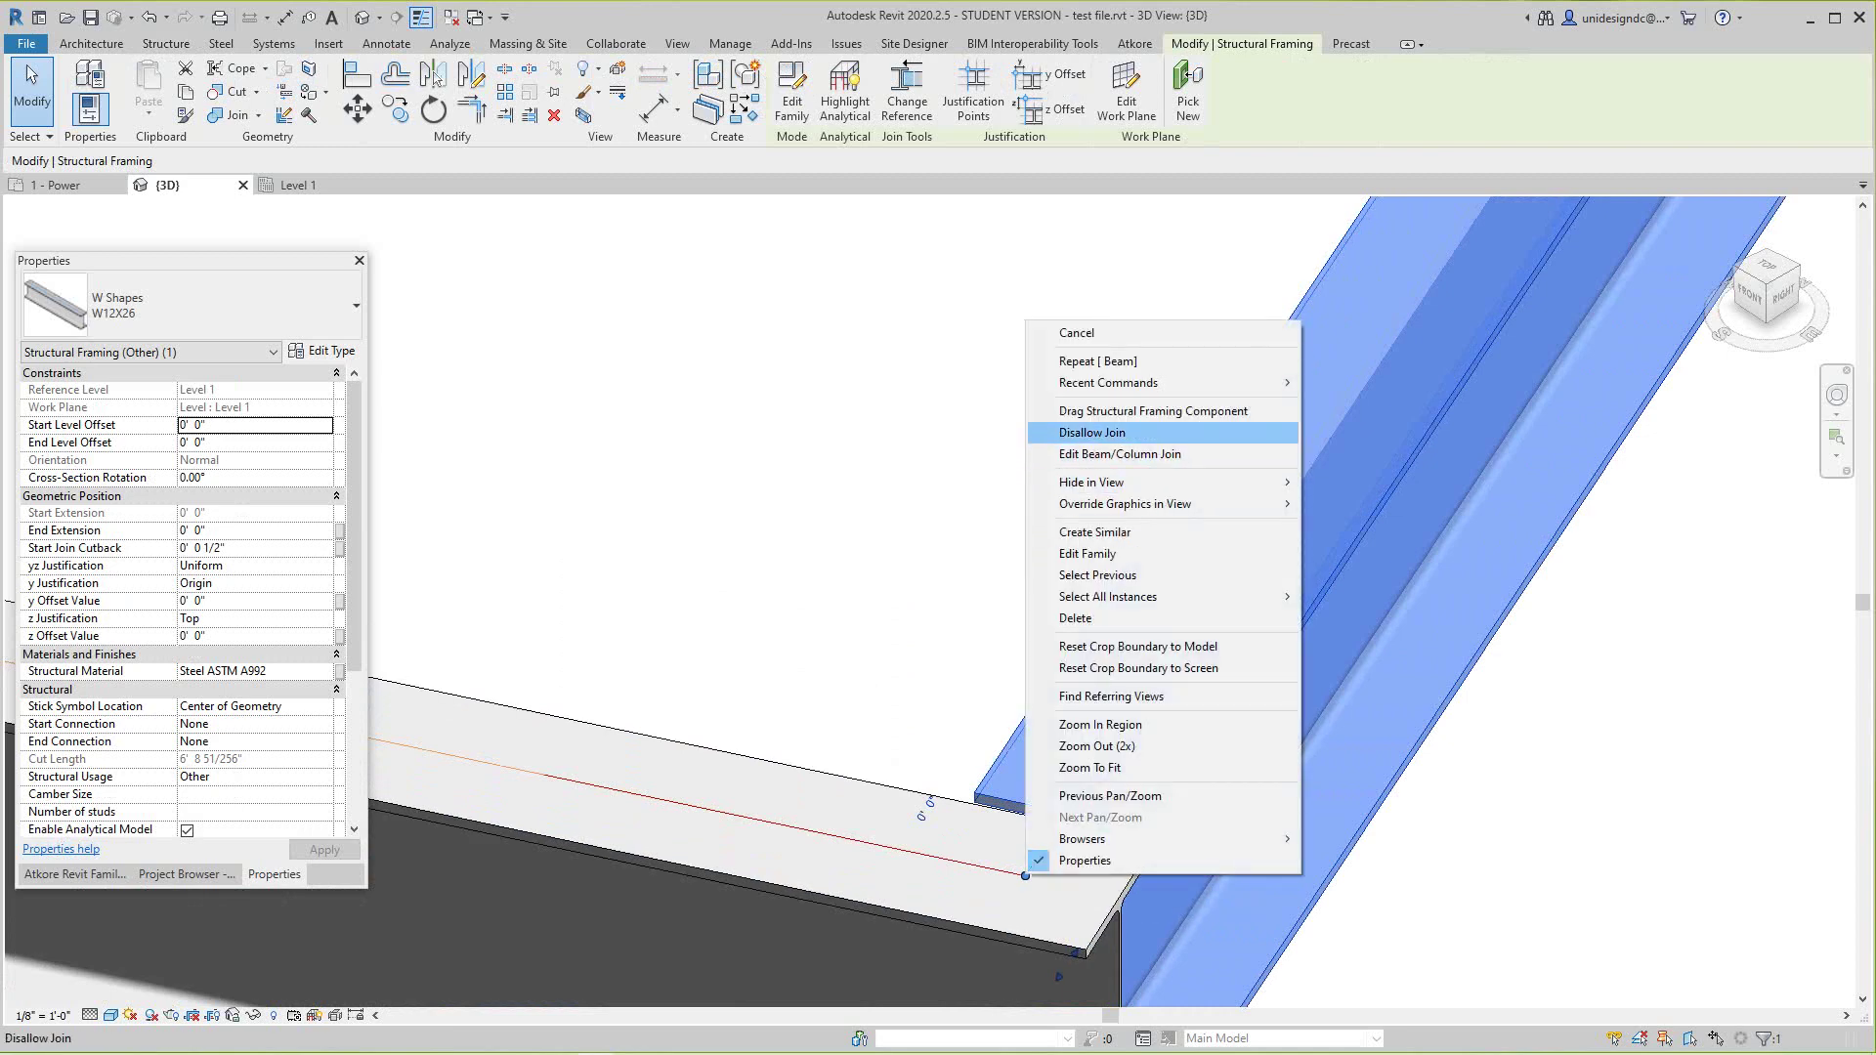
left_click(1092, 433)
left_click(1084, 440)
scroll(1084, 459, "down", 1)
middle_click_drag(1084, 459, 1175, 357)
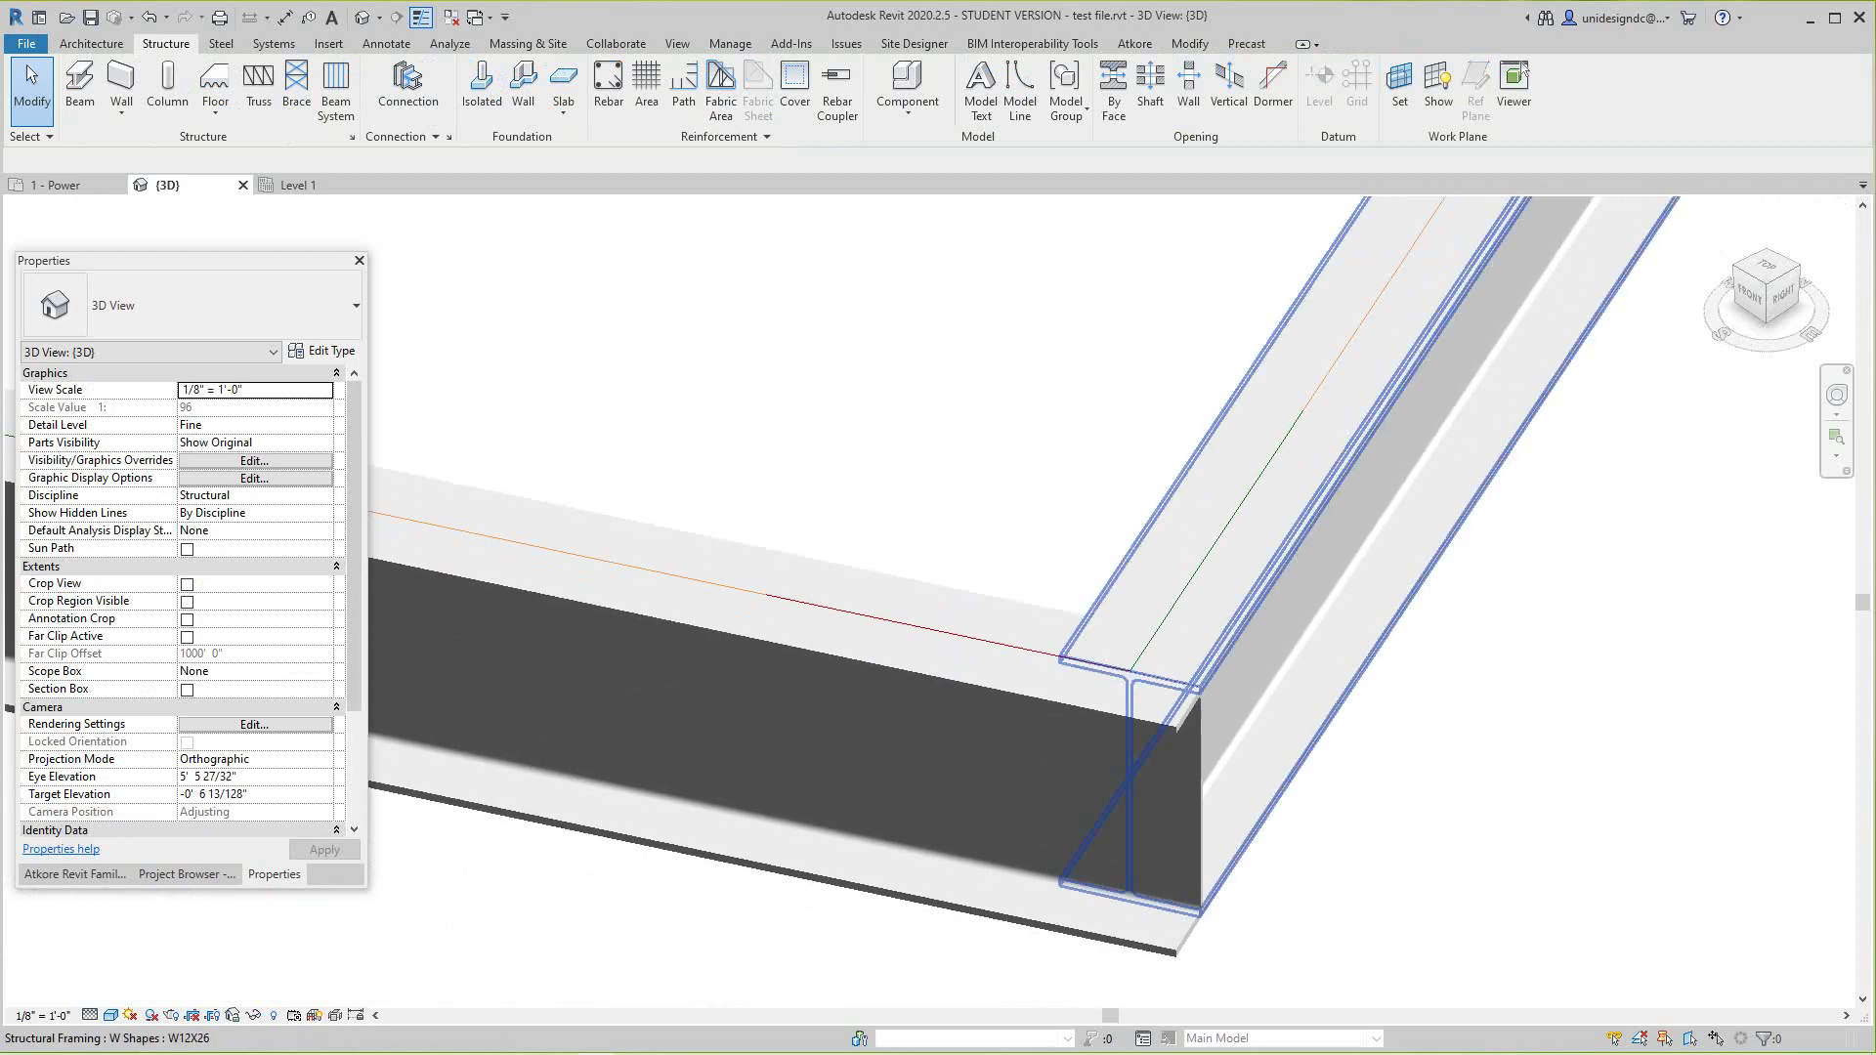
scroll(1175, 650, "up", 1)
scroll(1176, 650, "down", 1)
- Disallow the join at the start of the middle W12X26 beam, where it meets the W12X26 beam crossing the W8X10
middle_click_drag(1102, 684, 1414, 801)
scroll(1207, 772, "down", 2)
middle_click_drag(675, 740, 885, 702)
scroll(885, 700, "down", 2)
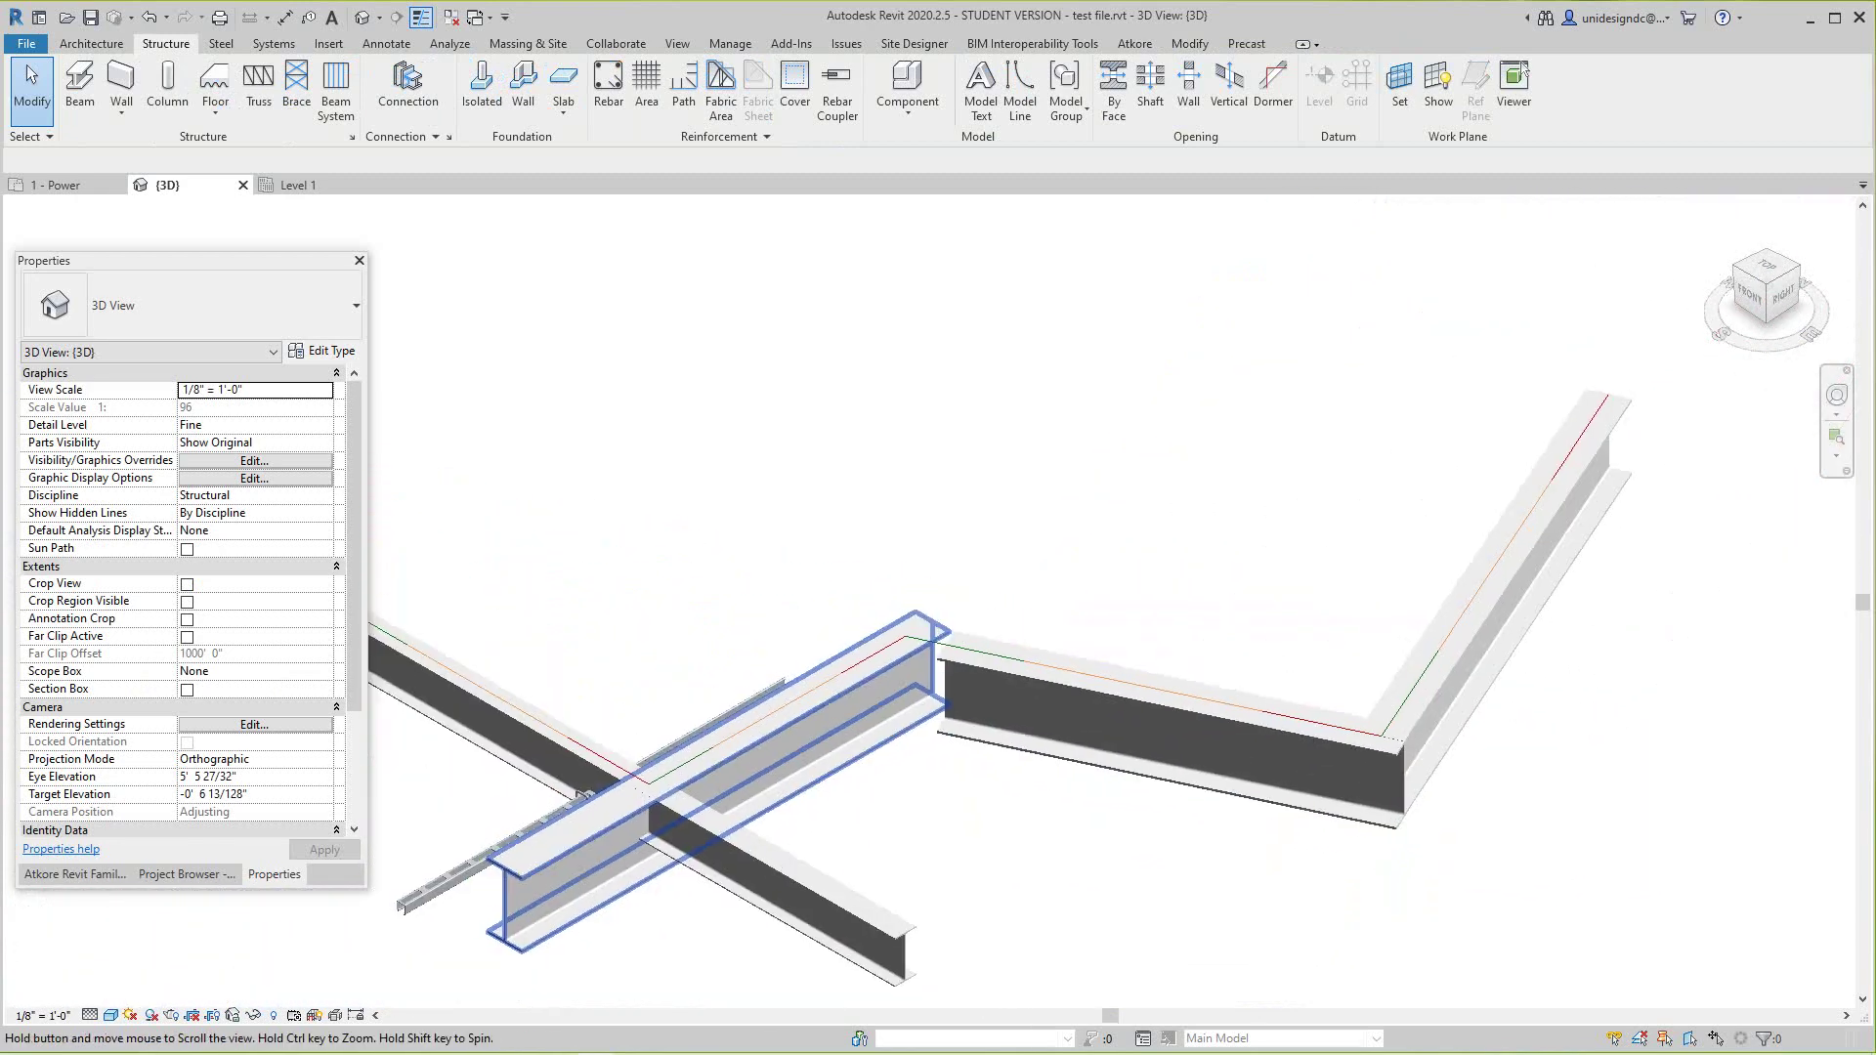
middle_click_drag(583, 796, 692, 733)
left_click(1060, 596)
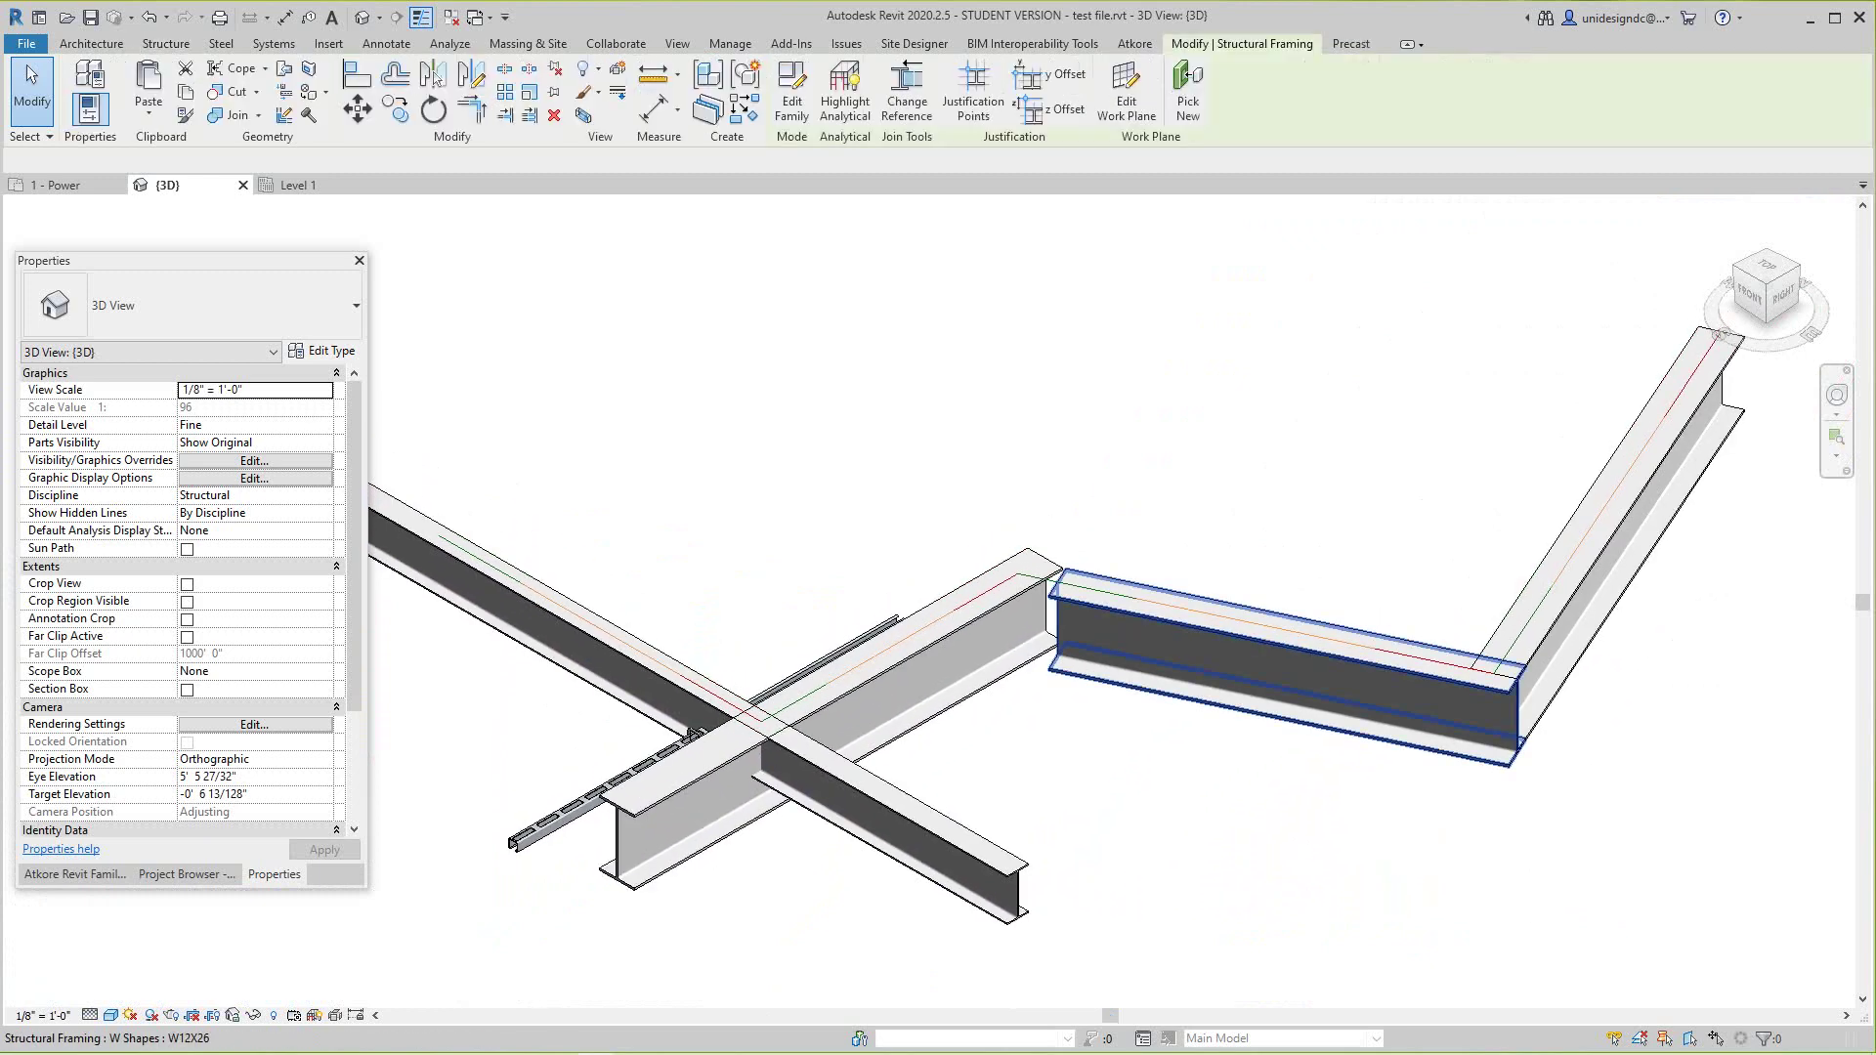
scroll(1033, 576, "up", 5)
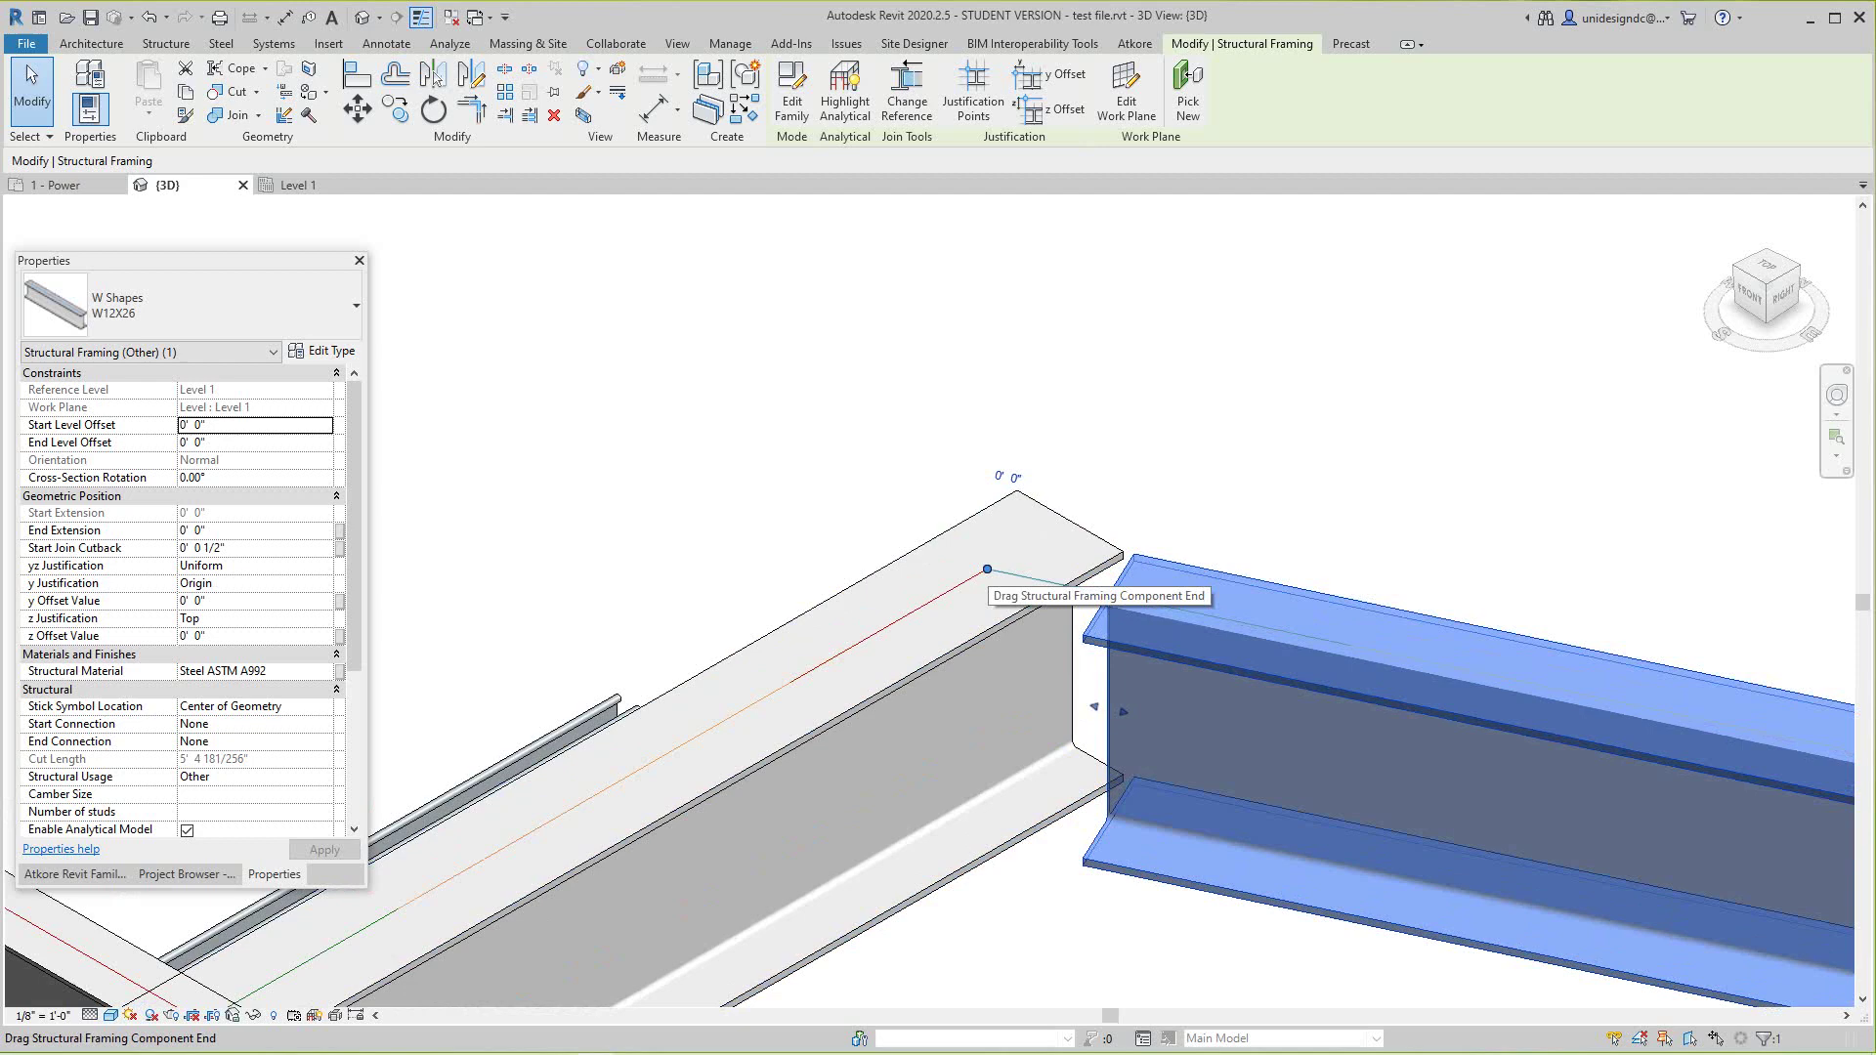
right_click(987, 570)
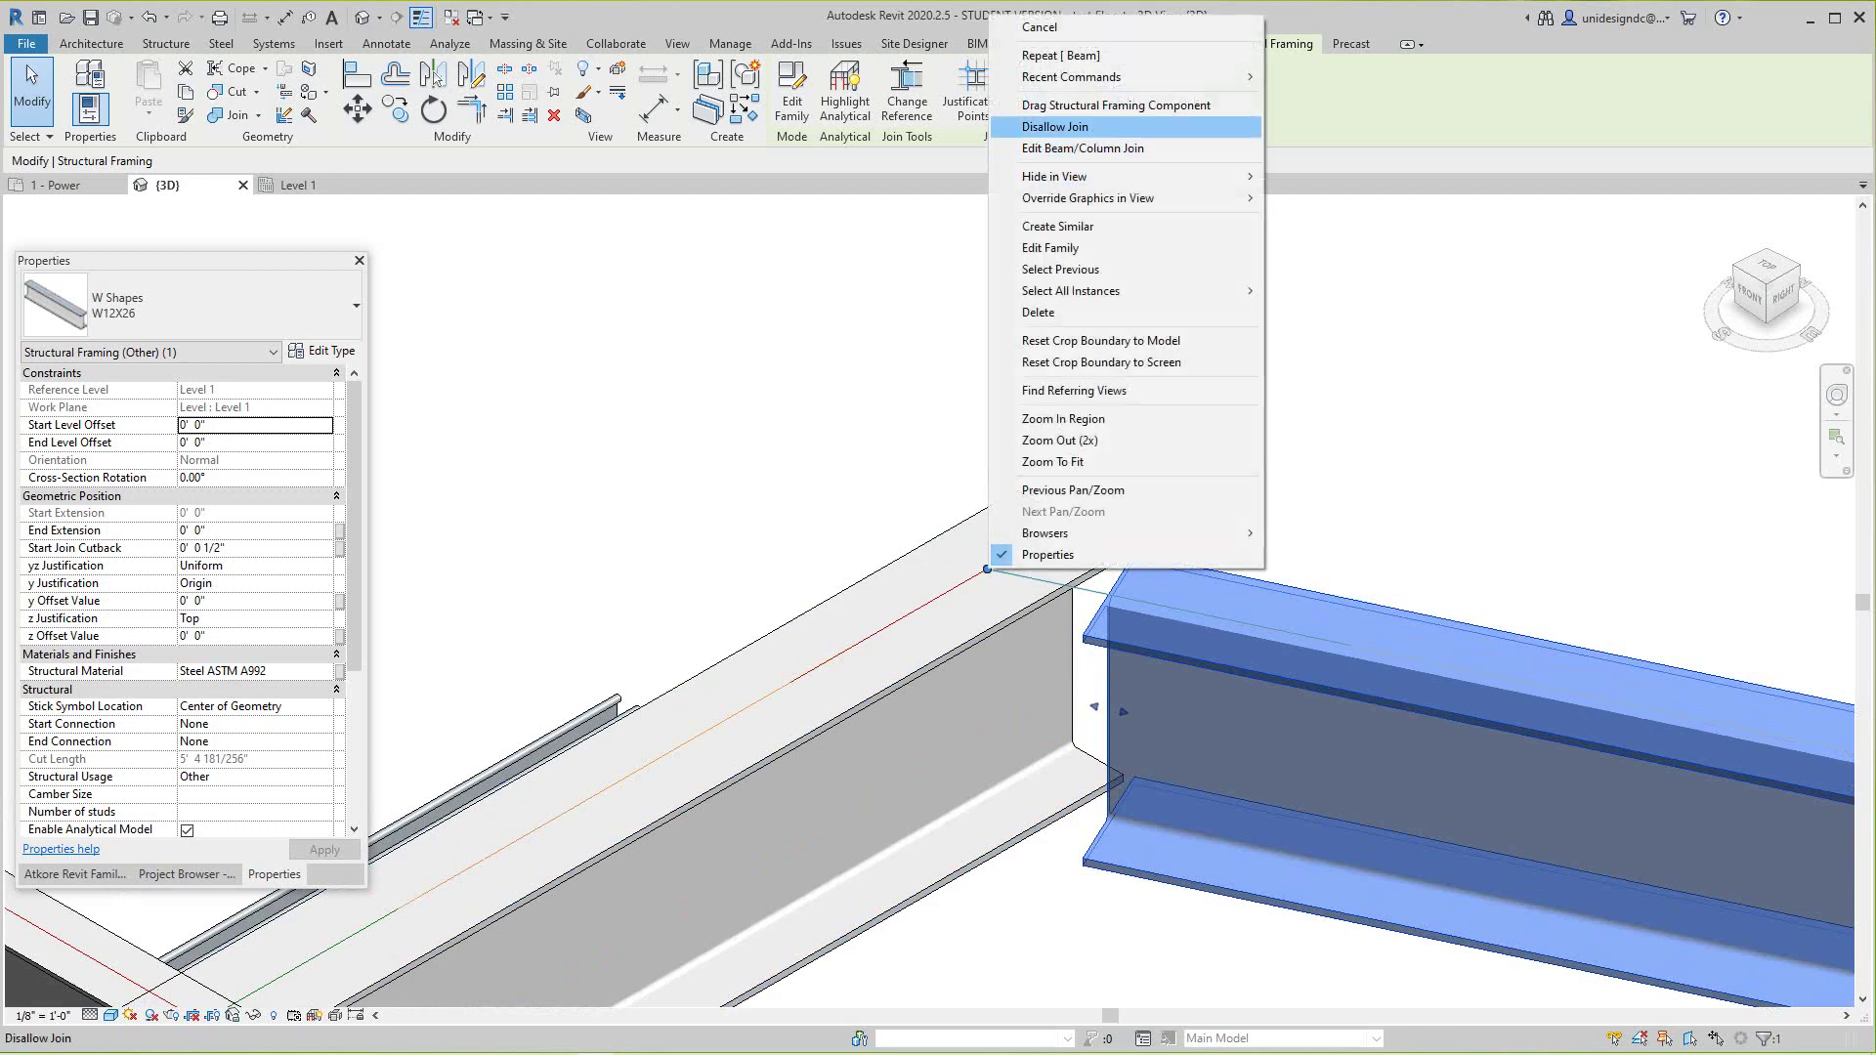
left_click(1055, 126)
key("Escape")
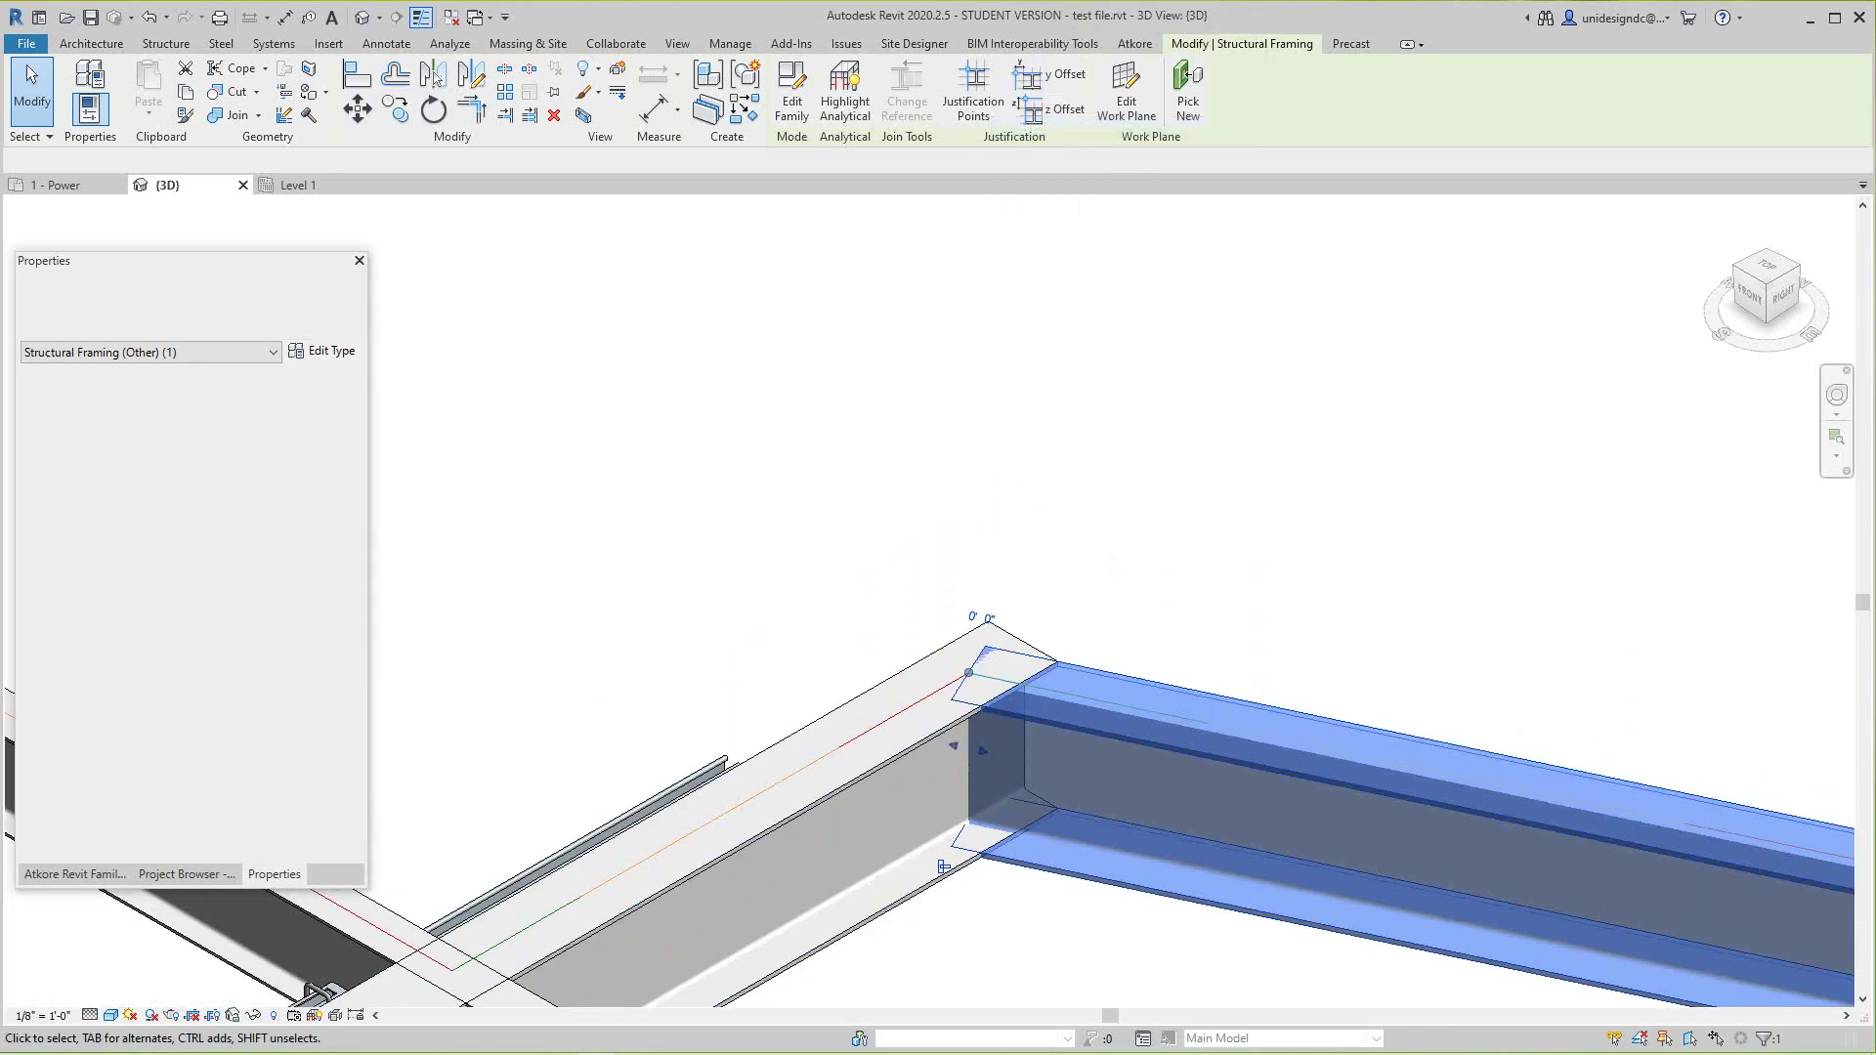
middle_click_drag(1071, 817, 1094, 650)
scroll(1094, 650, "down", 2)
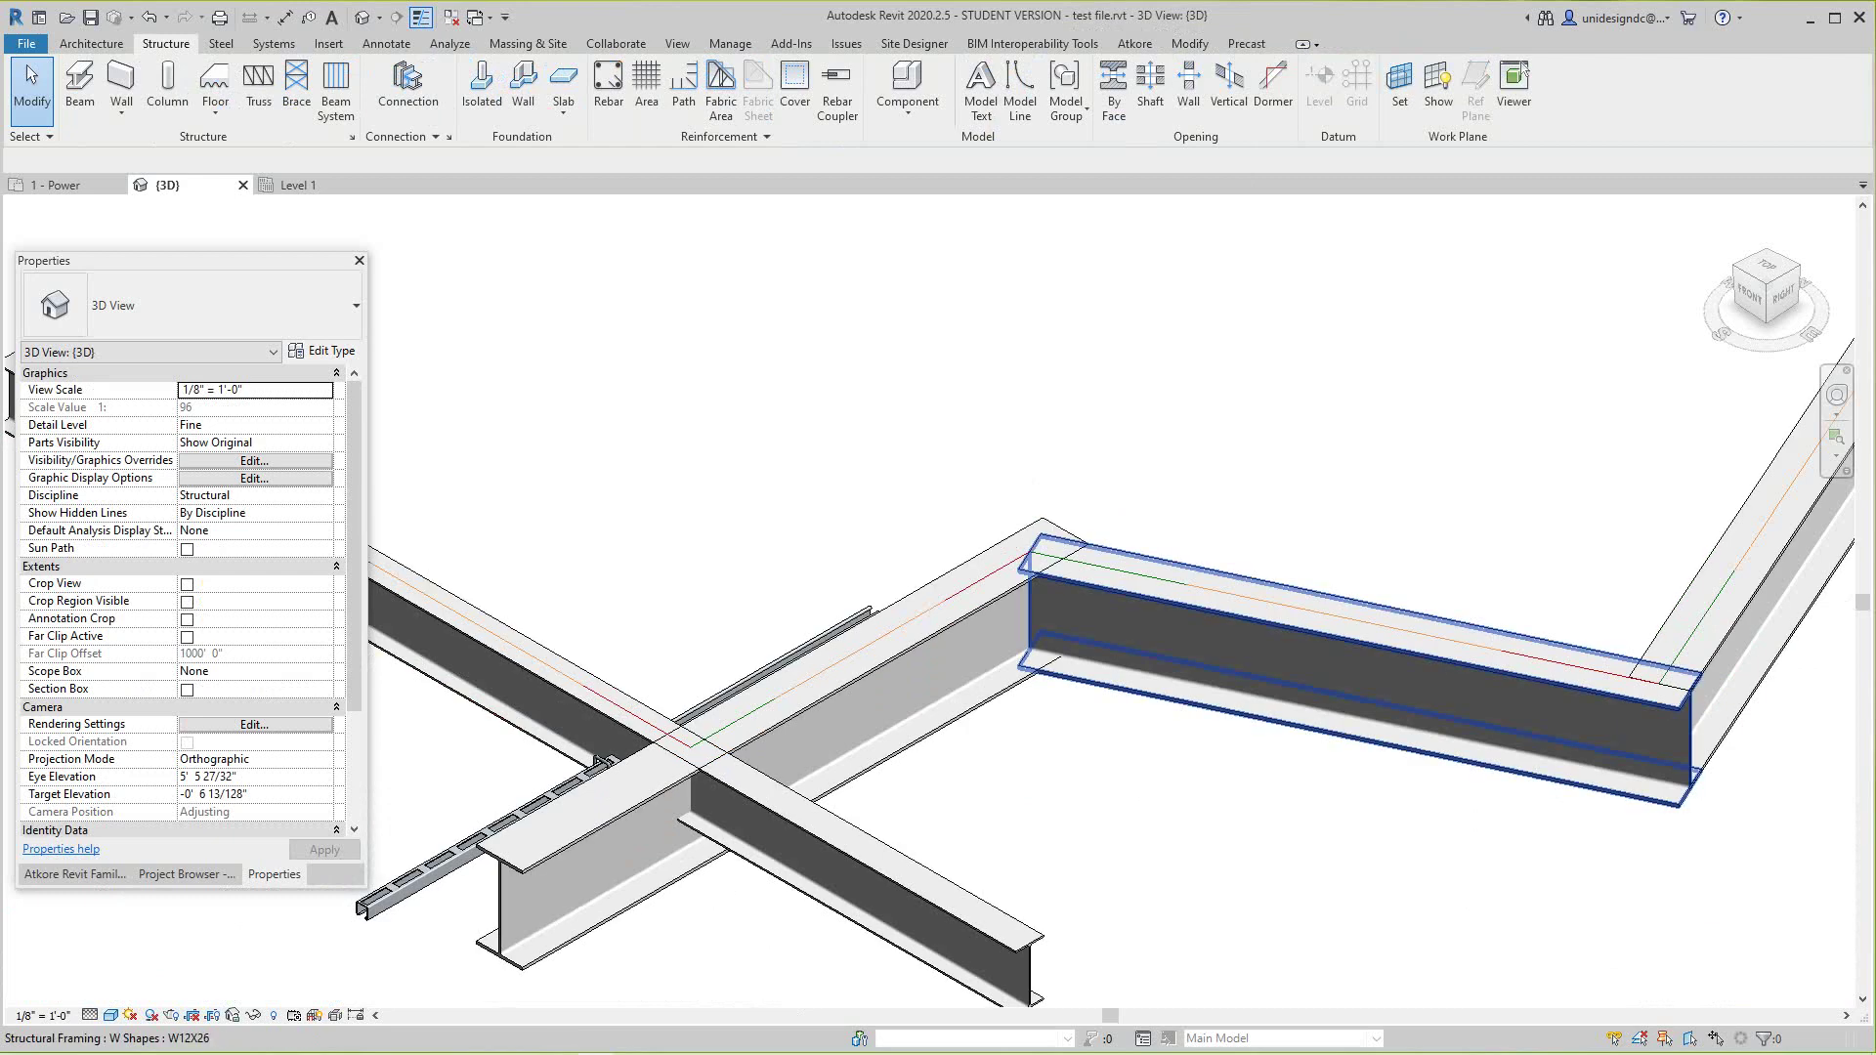
scroll(1192, 977, "down", 1)
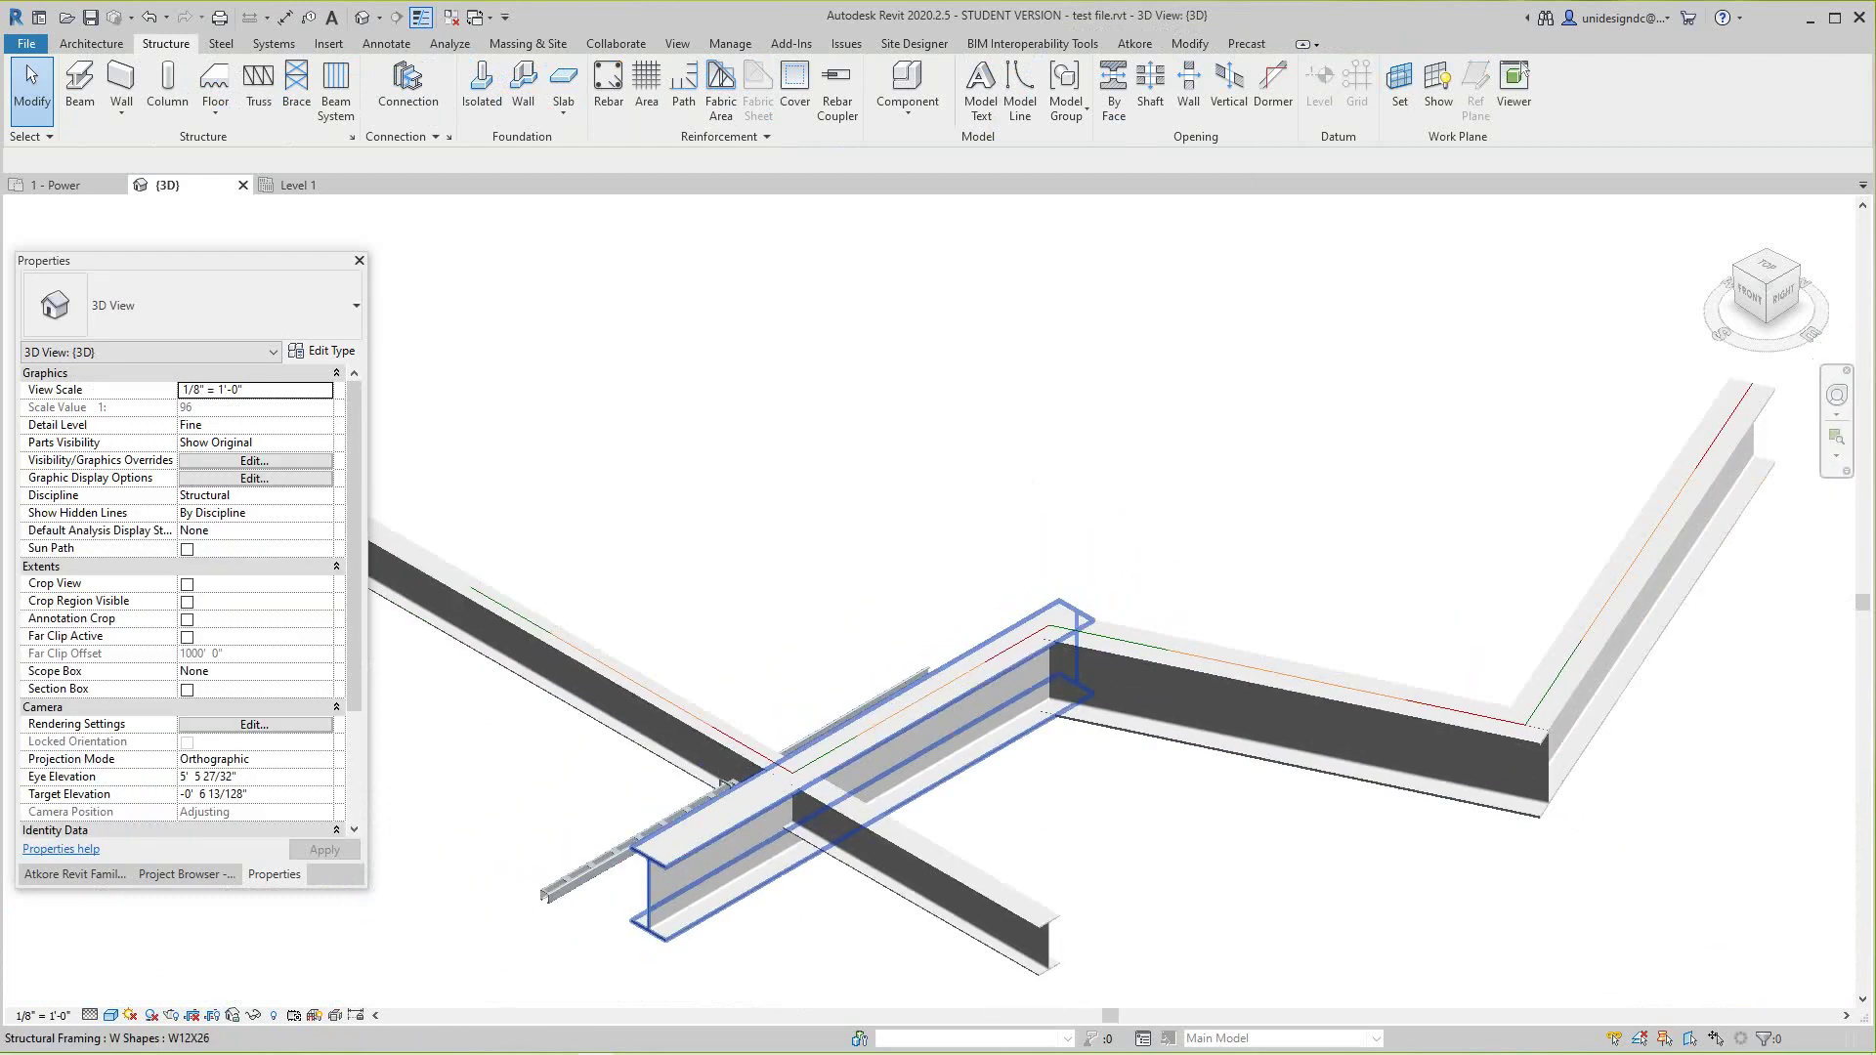
middle_click_drag(723, 782, 943, 806)
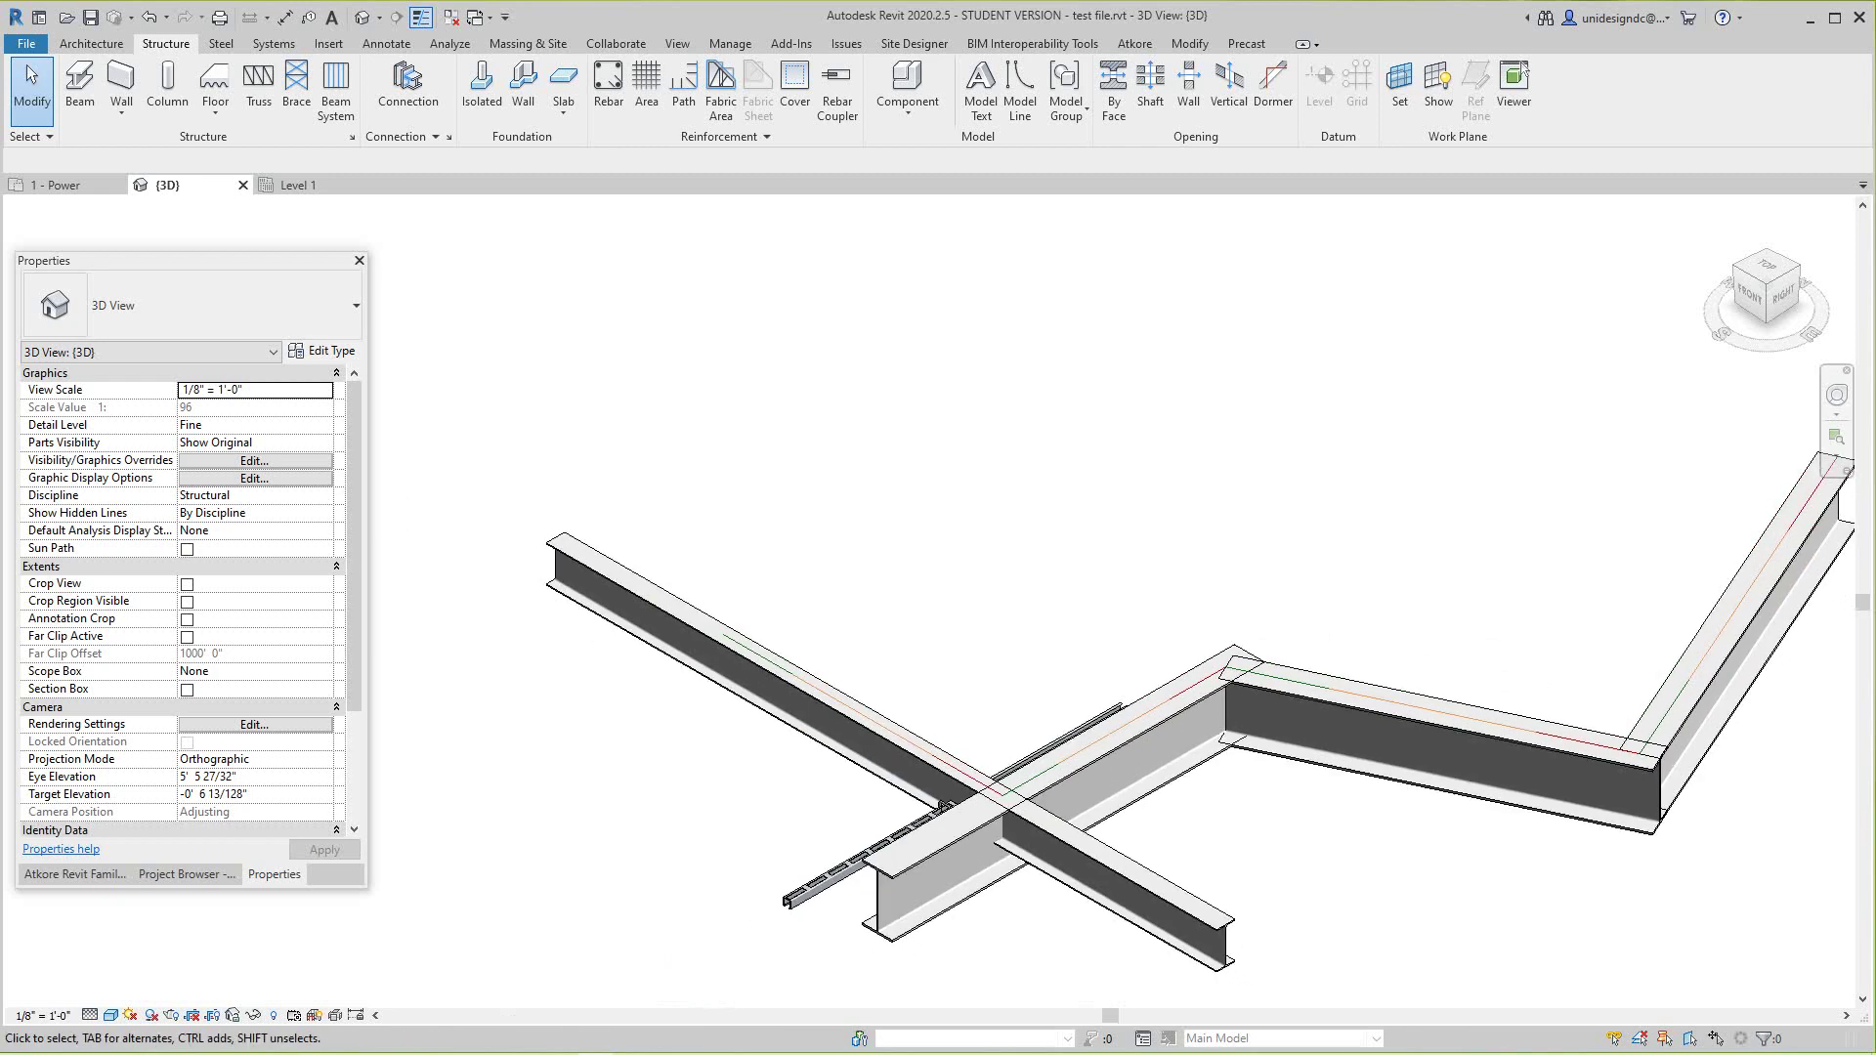
- Delete the three connected W12X26 beams, keeping only the W8X10 beam and the strut channel
key("c")
key("o")
left_click(1123, 767)
key("Return")
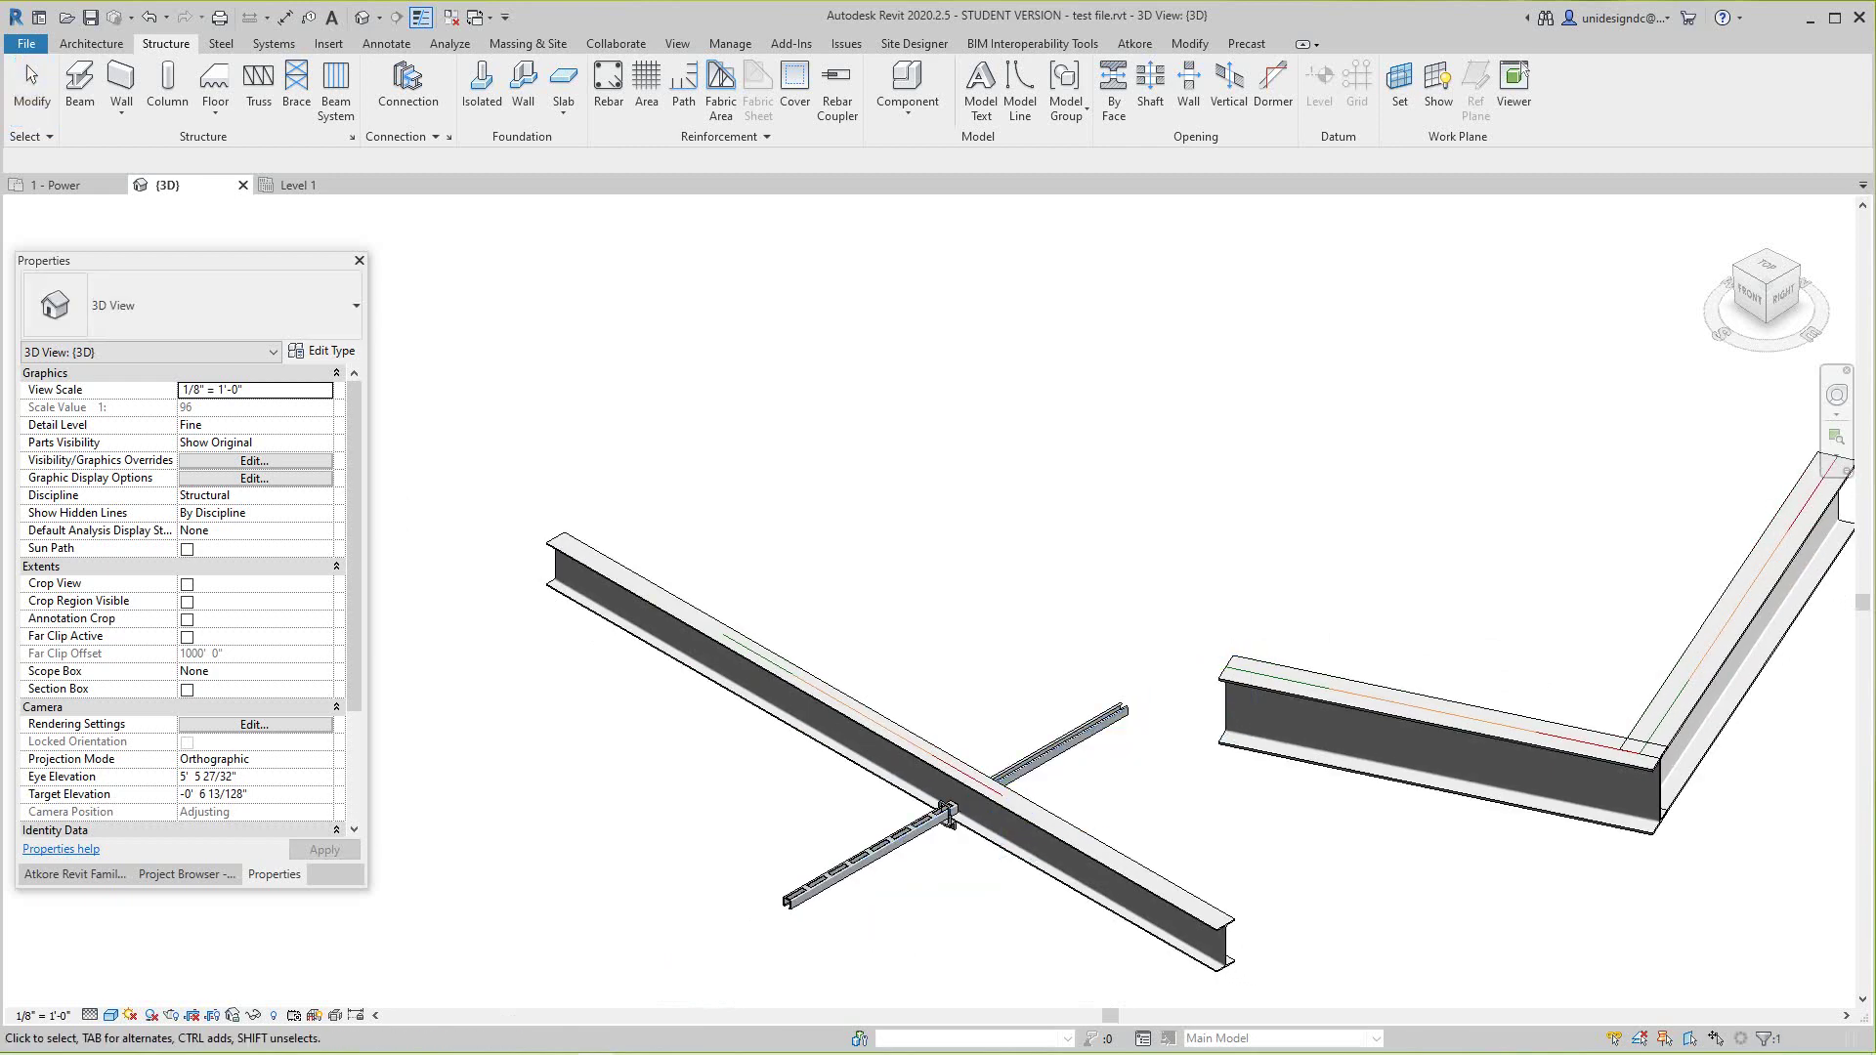
left_click(1417, 745)
key("Delete")
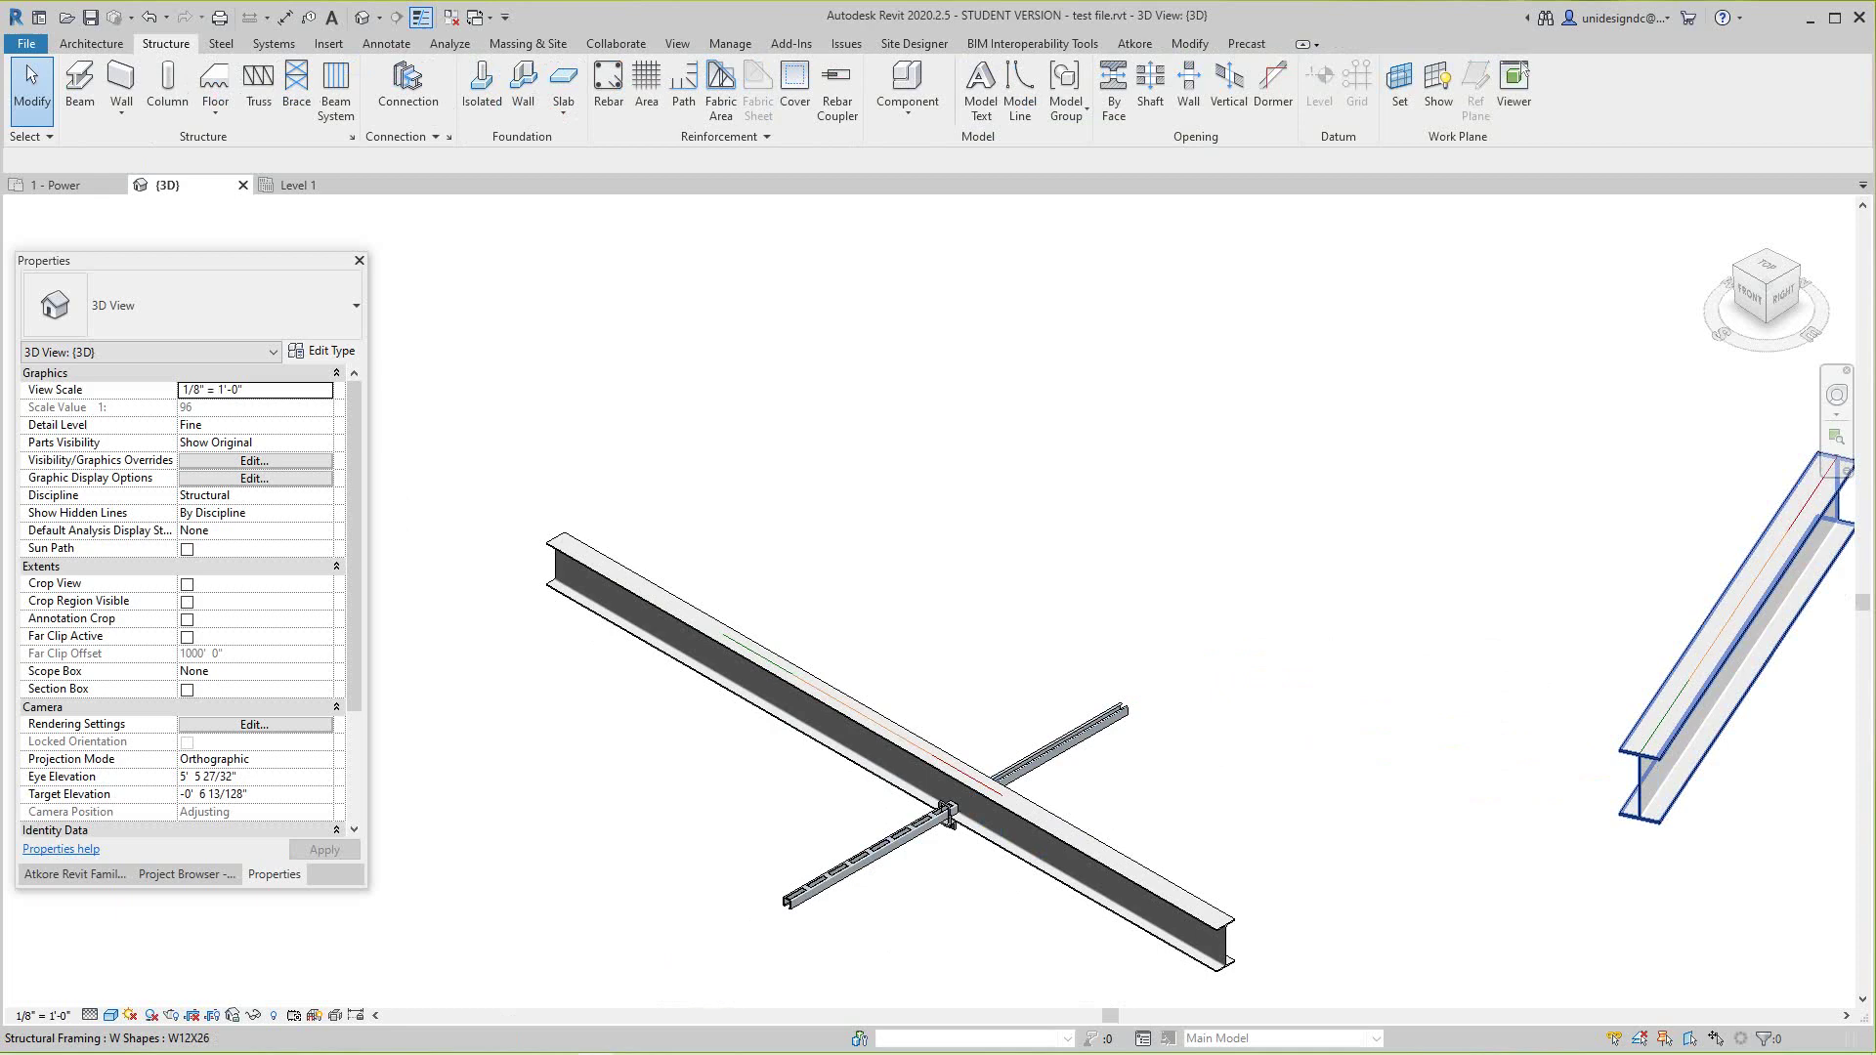
left_click(1741, 615)
key("Delete")
- Inspect the strut channel clamp connection and select the remaining W8X10 beam above it
scroll(845, 807, "up", 2)
scroll(871, 852, "up", 1)
middle_click_drag(881, 938, 857, 768)
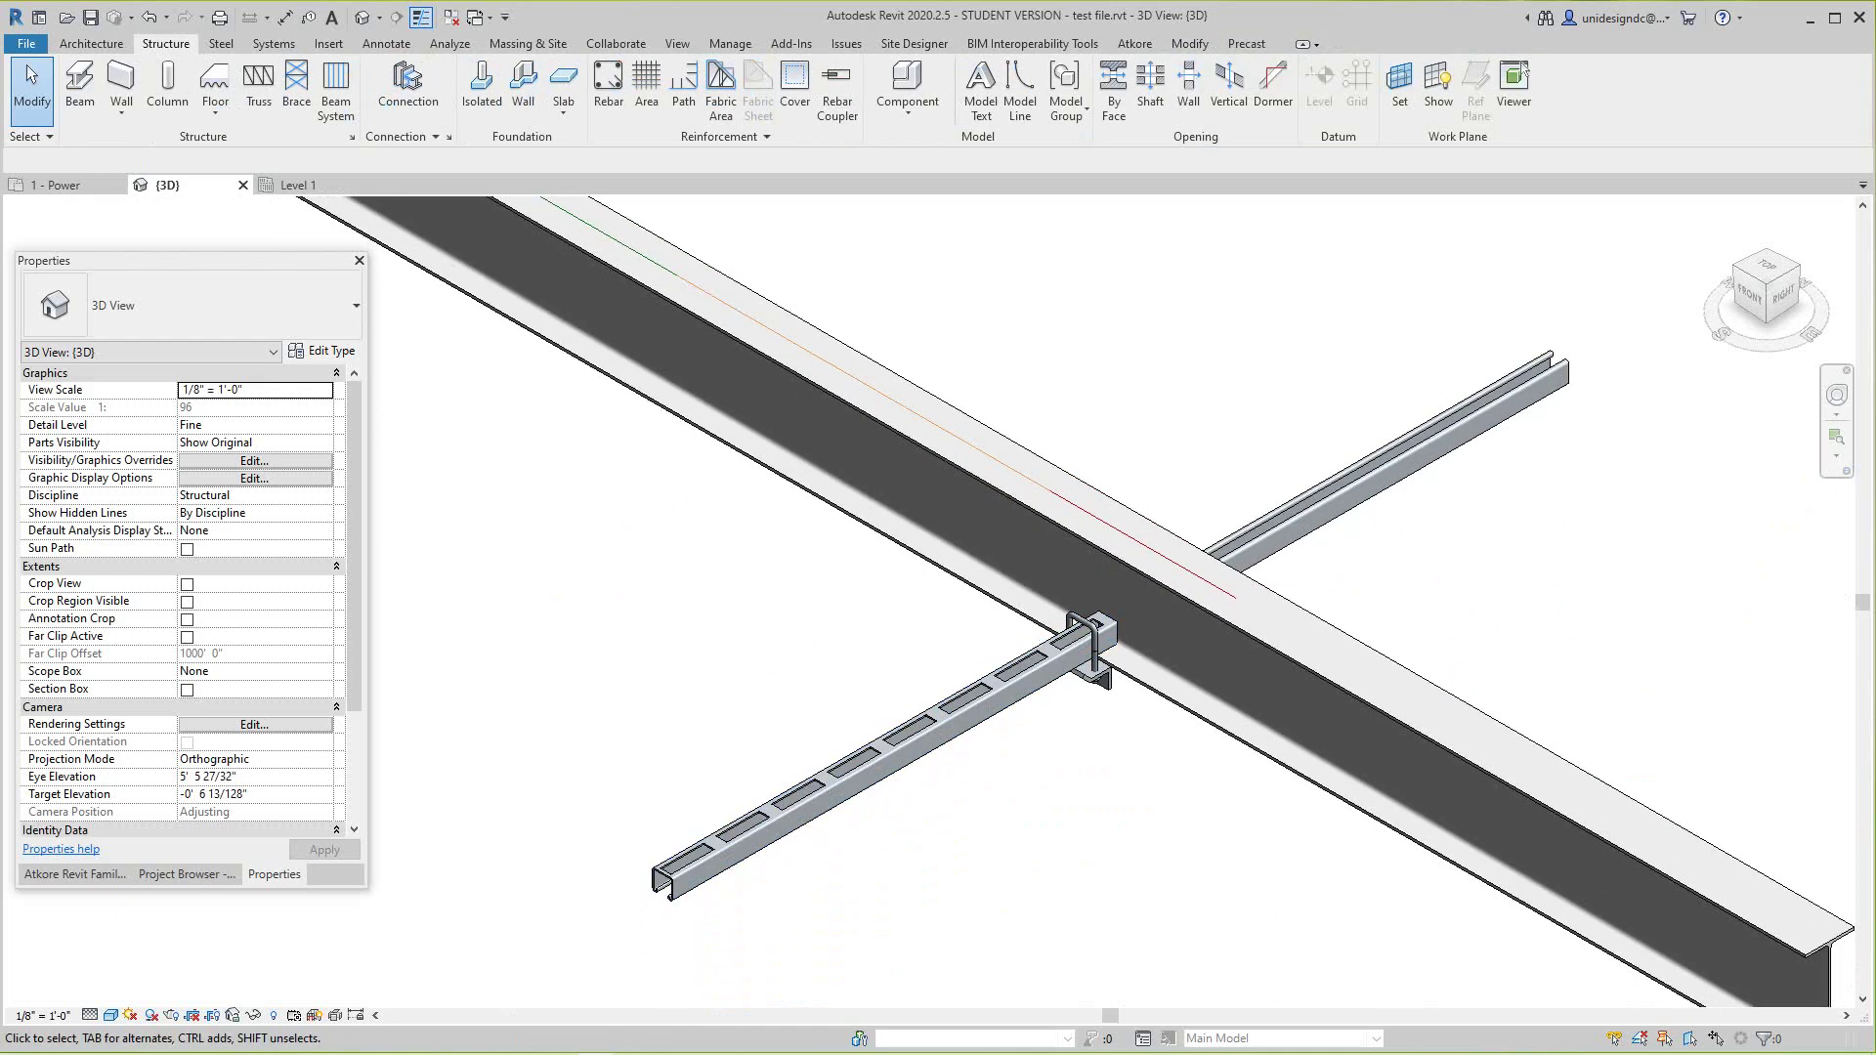
scroll(1220, 818, "down", 3)
left_click(1211, 777)
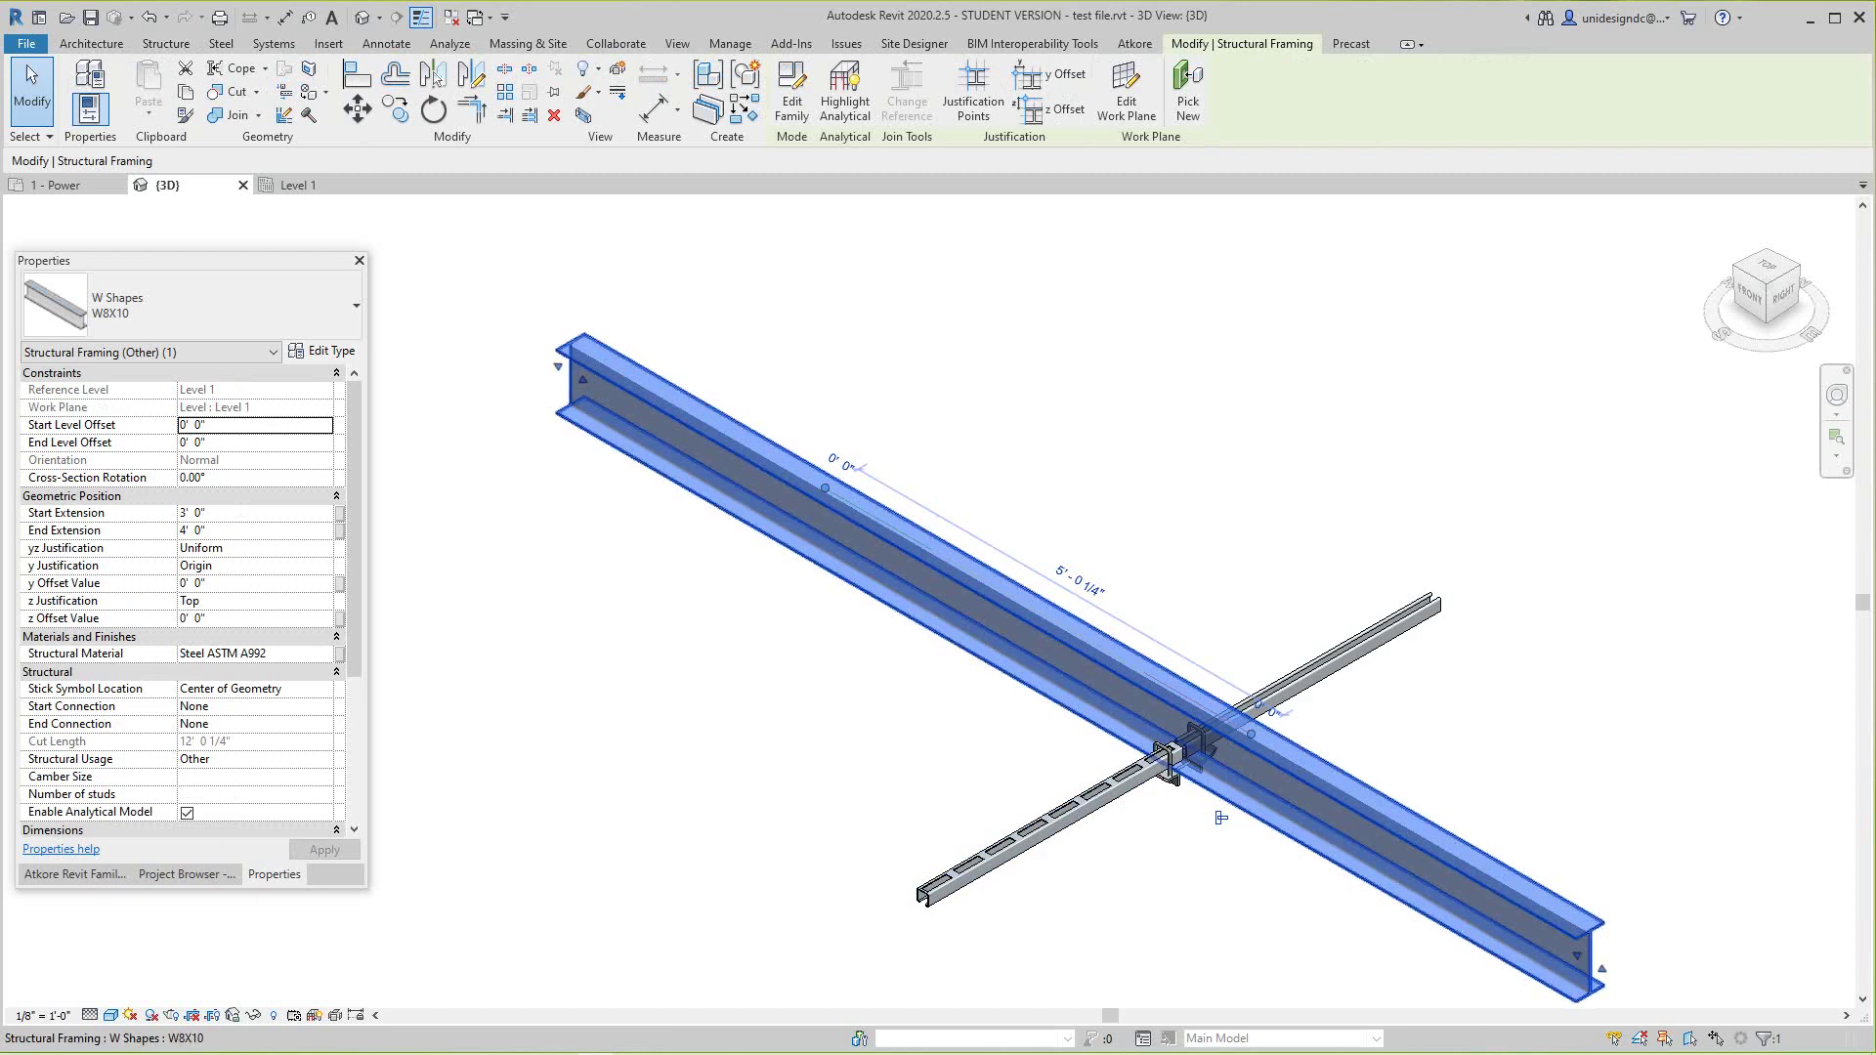
- Try setting the W8X10 beam's start level offset to 3' 0", undo it and dismiss the save reminder
left_click(842, 463)
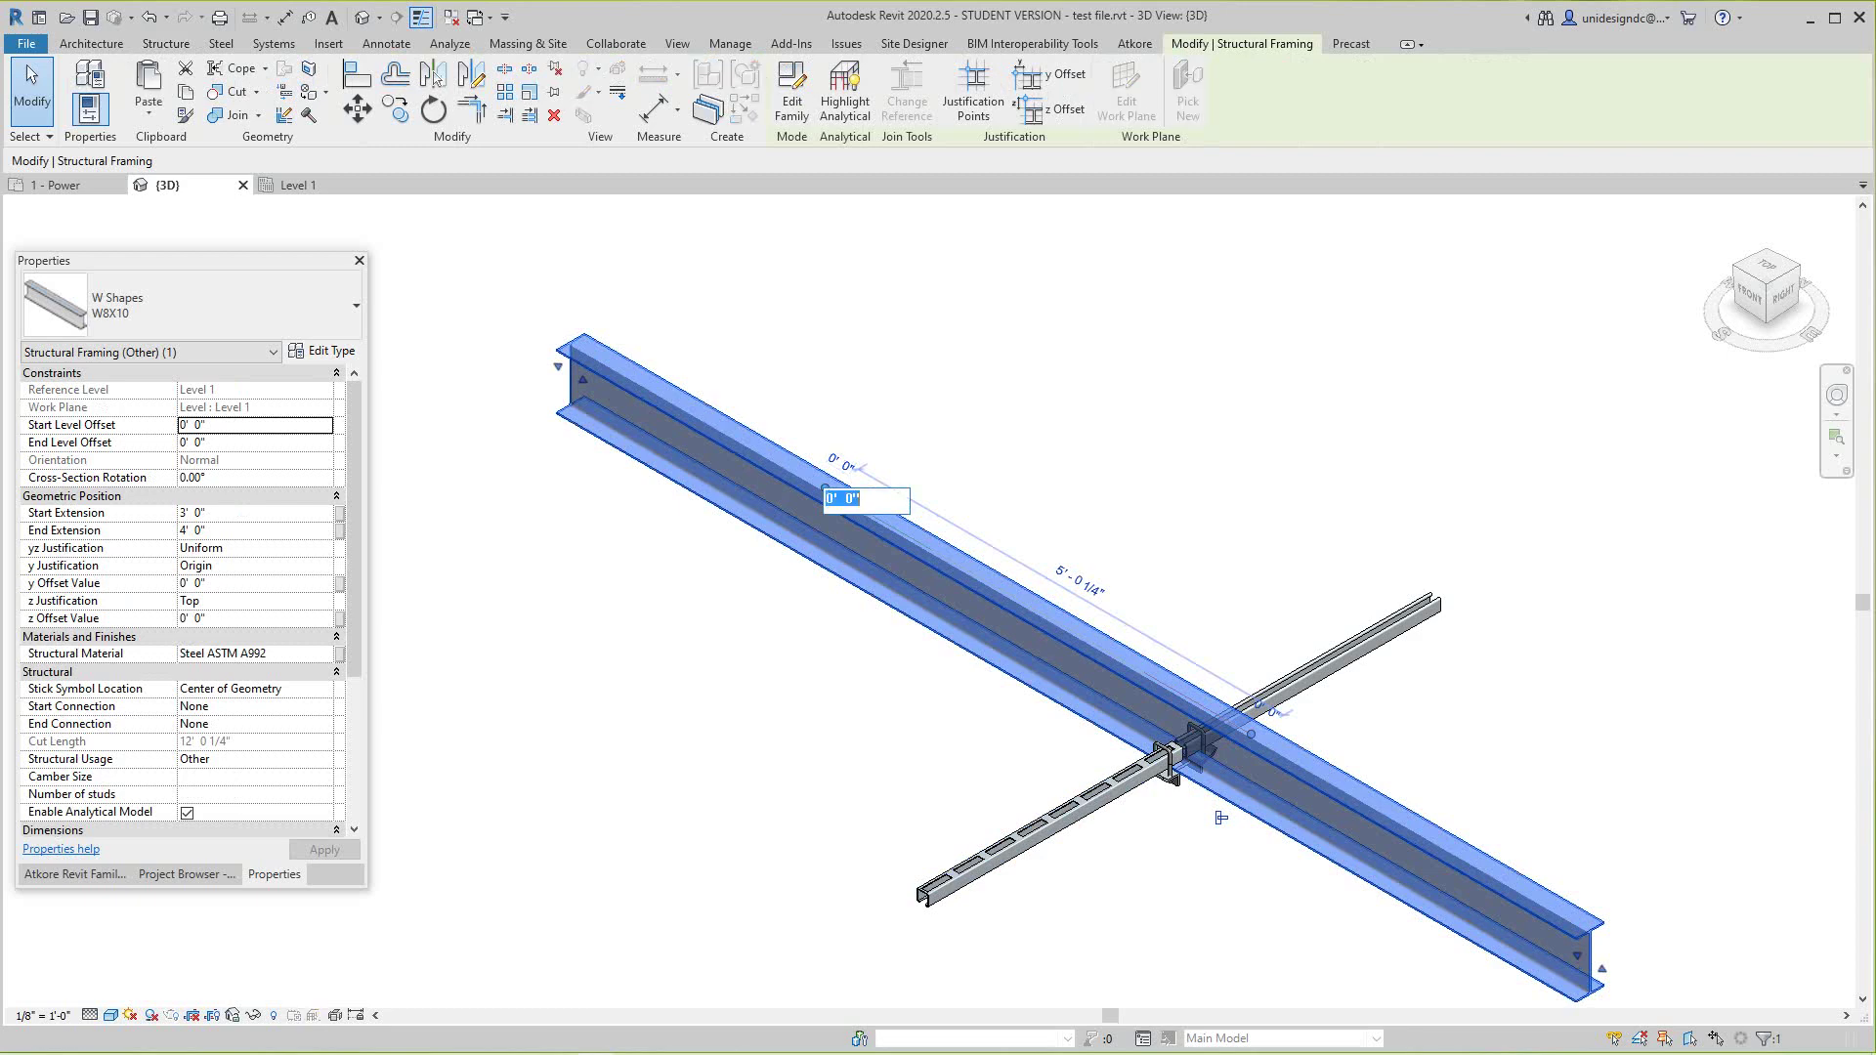
key("Return")
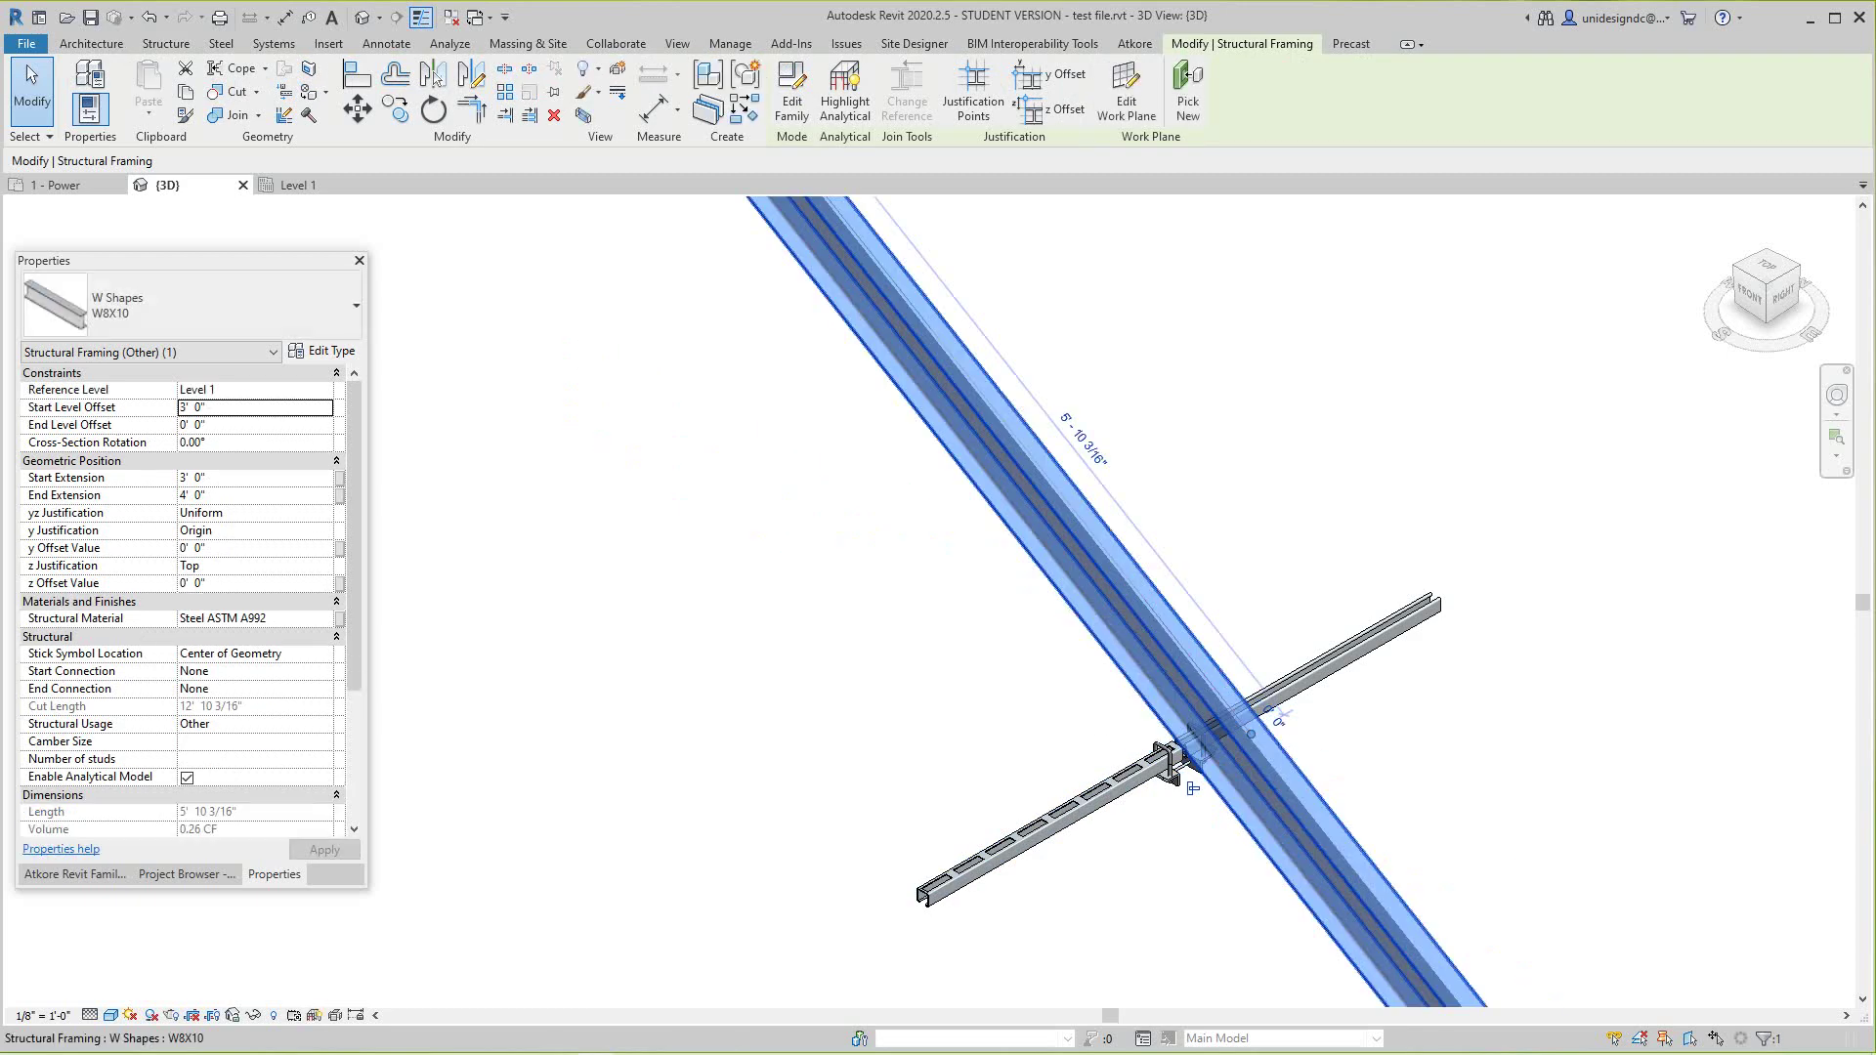
scroll(1185, 762, "down", 3)
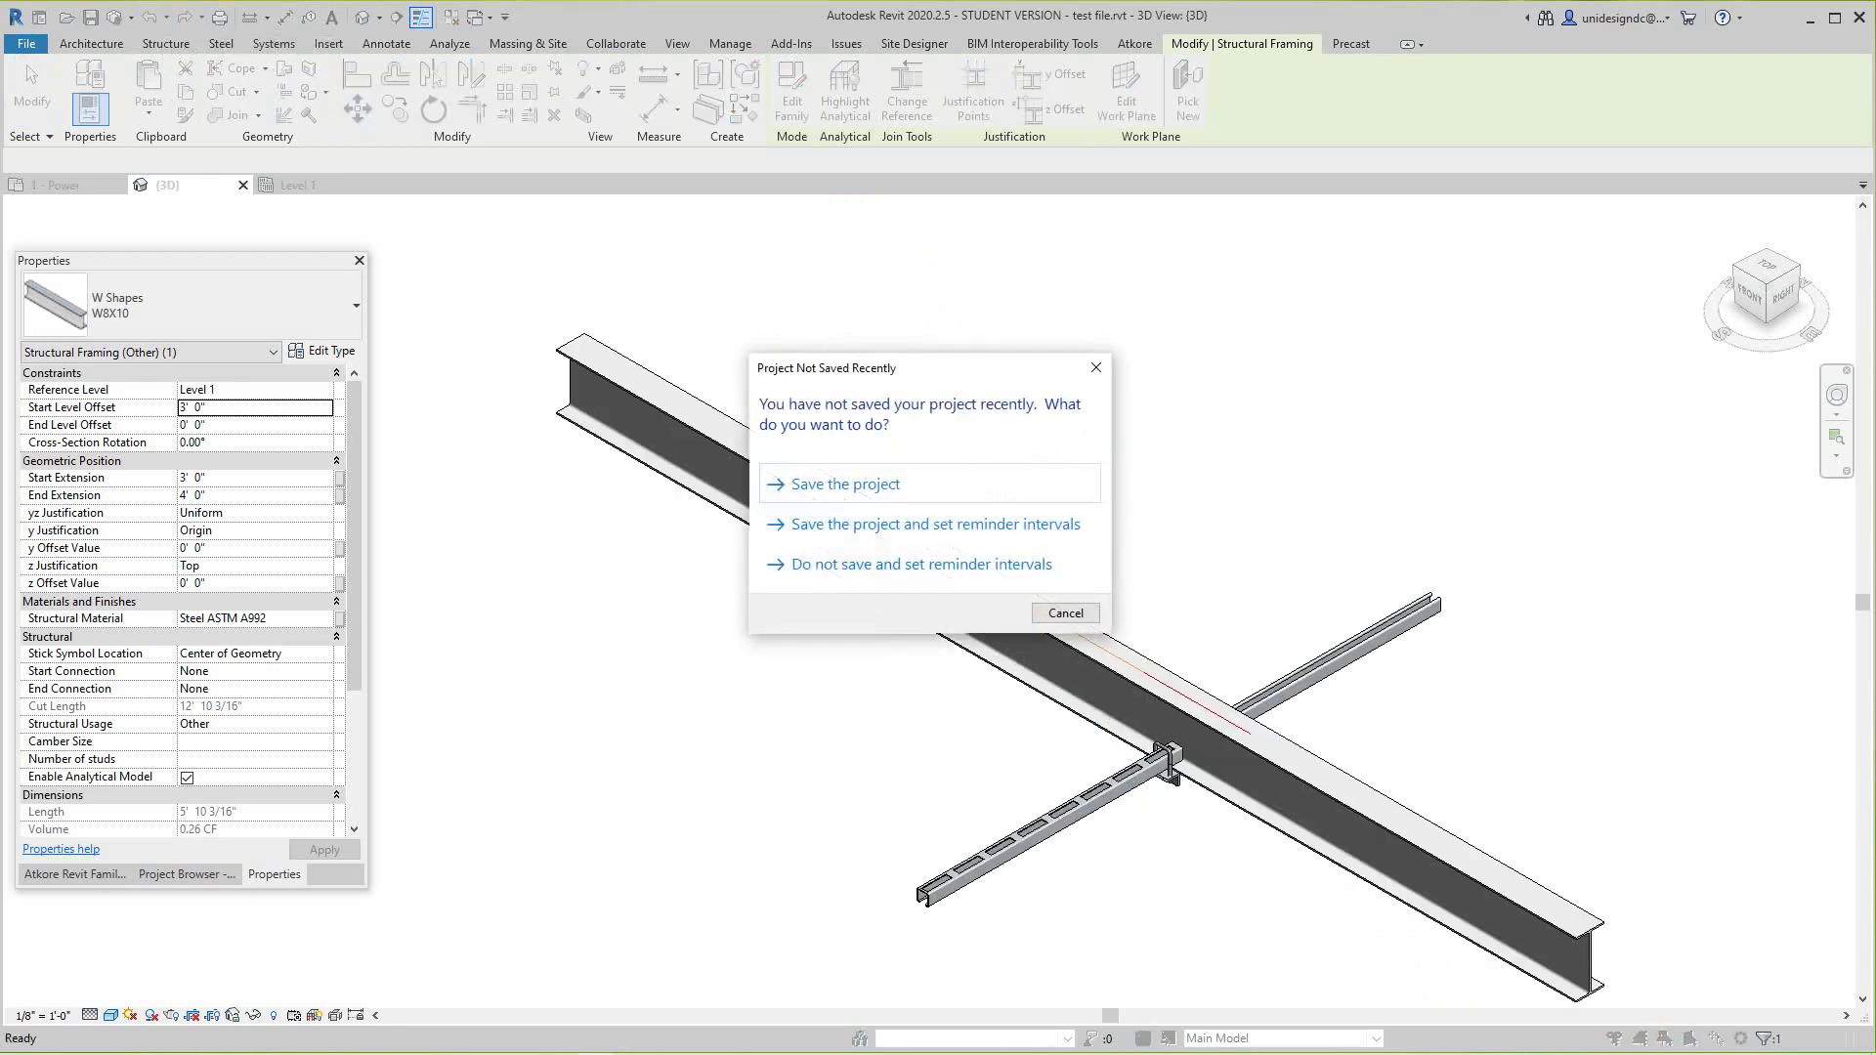
left_click(1065, 614)
- Set the W8X10 beam's start extension to 0
scroll(1045, 645, "down", 2)
middle_click_drag(1018, 608, 1016, 756)
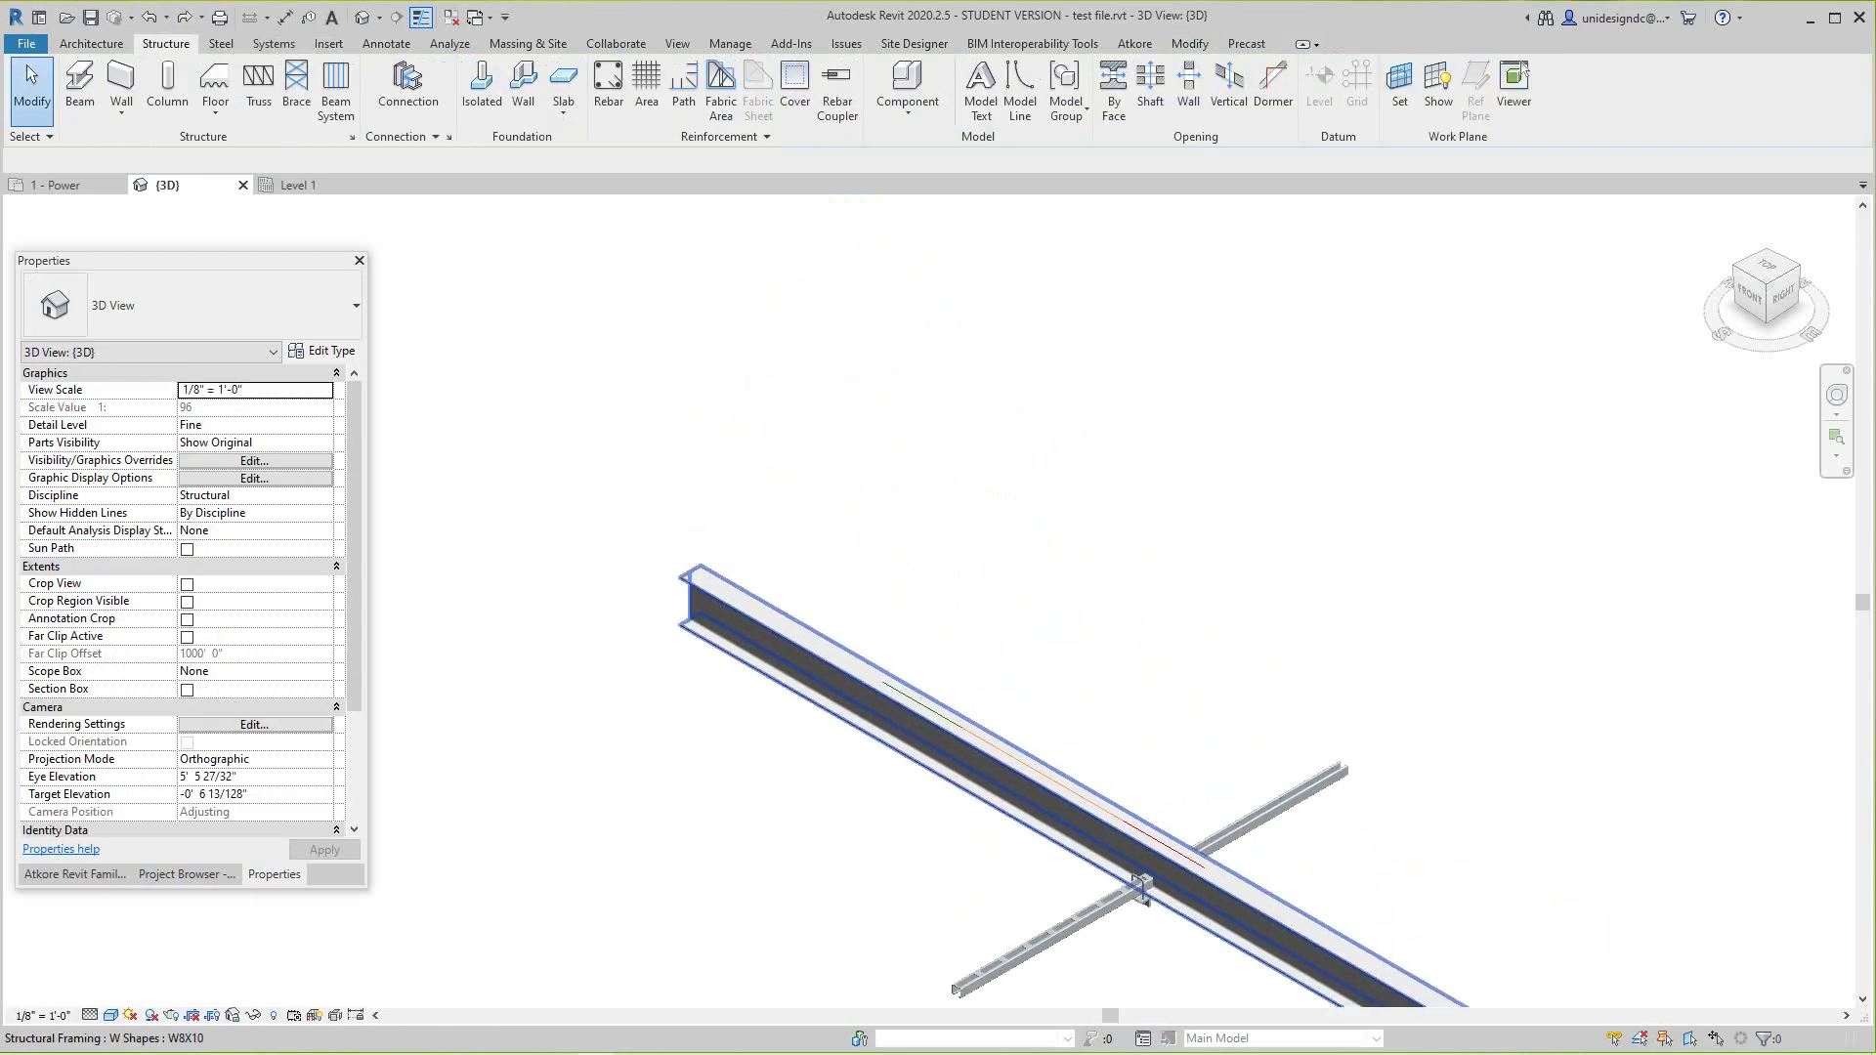
scroll(1015, 756, "up", 3)
left_click(894, 790)
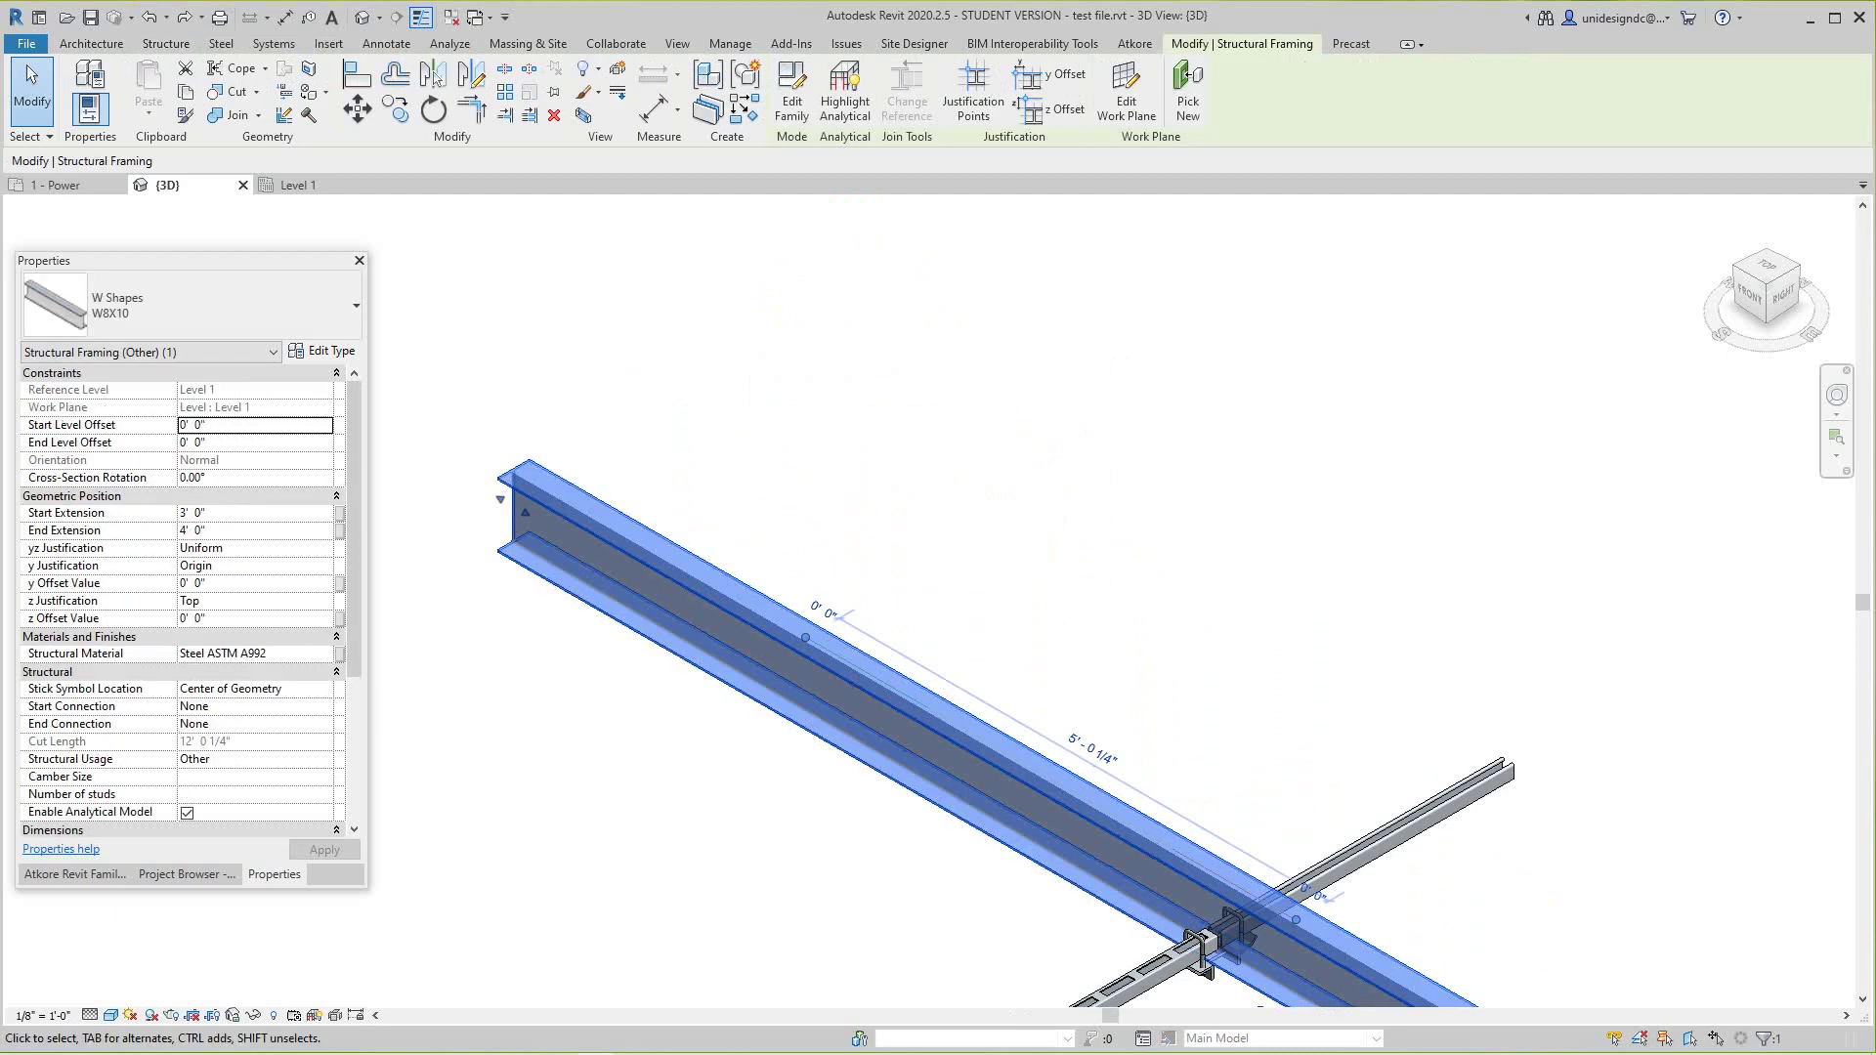
left_click(230, 425)
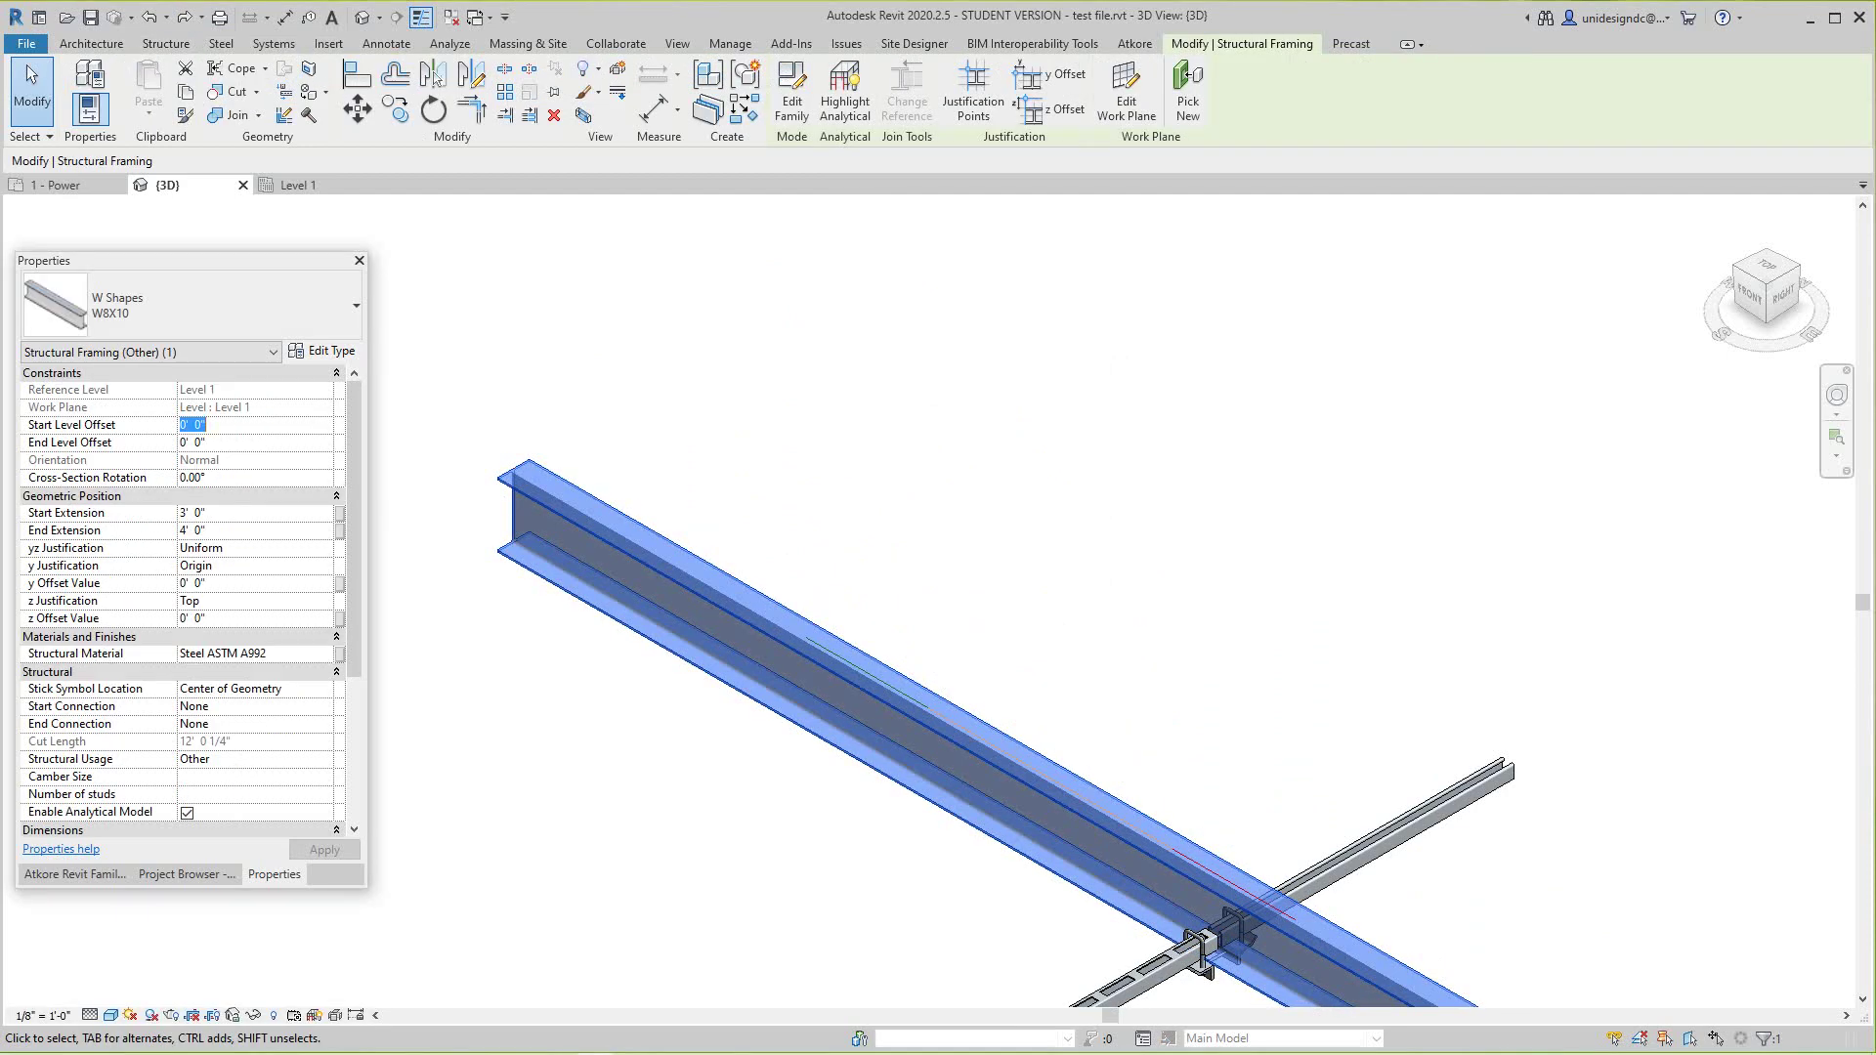
scroll(183, 600, "down", 1)
scroll(183, 600, "up", 1)
left_click(703, 625)
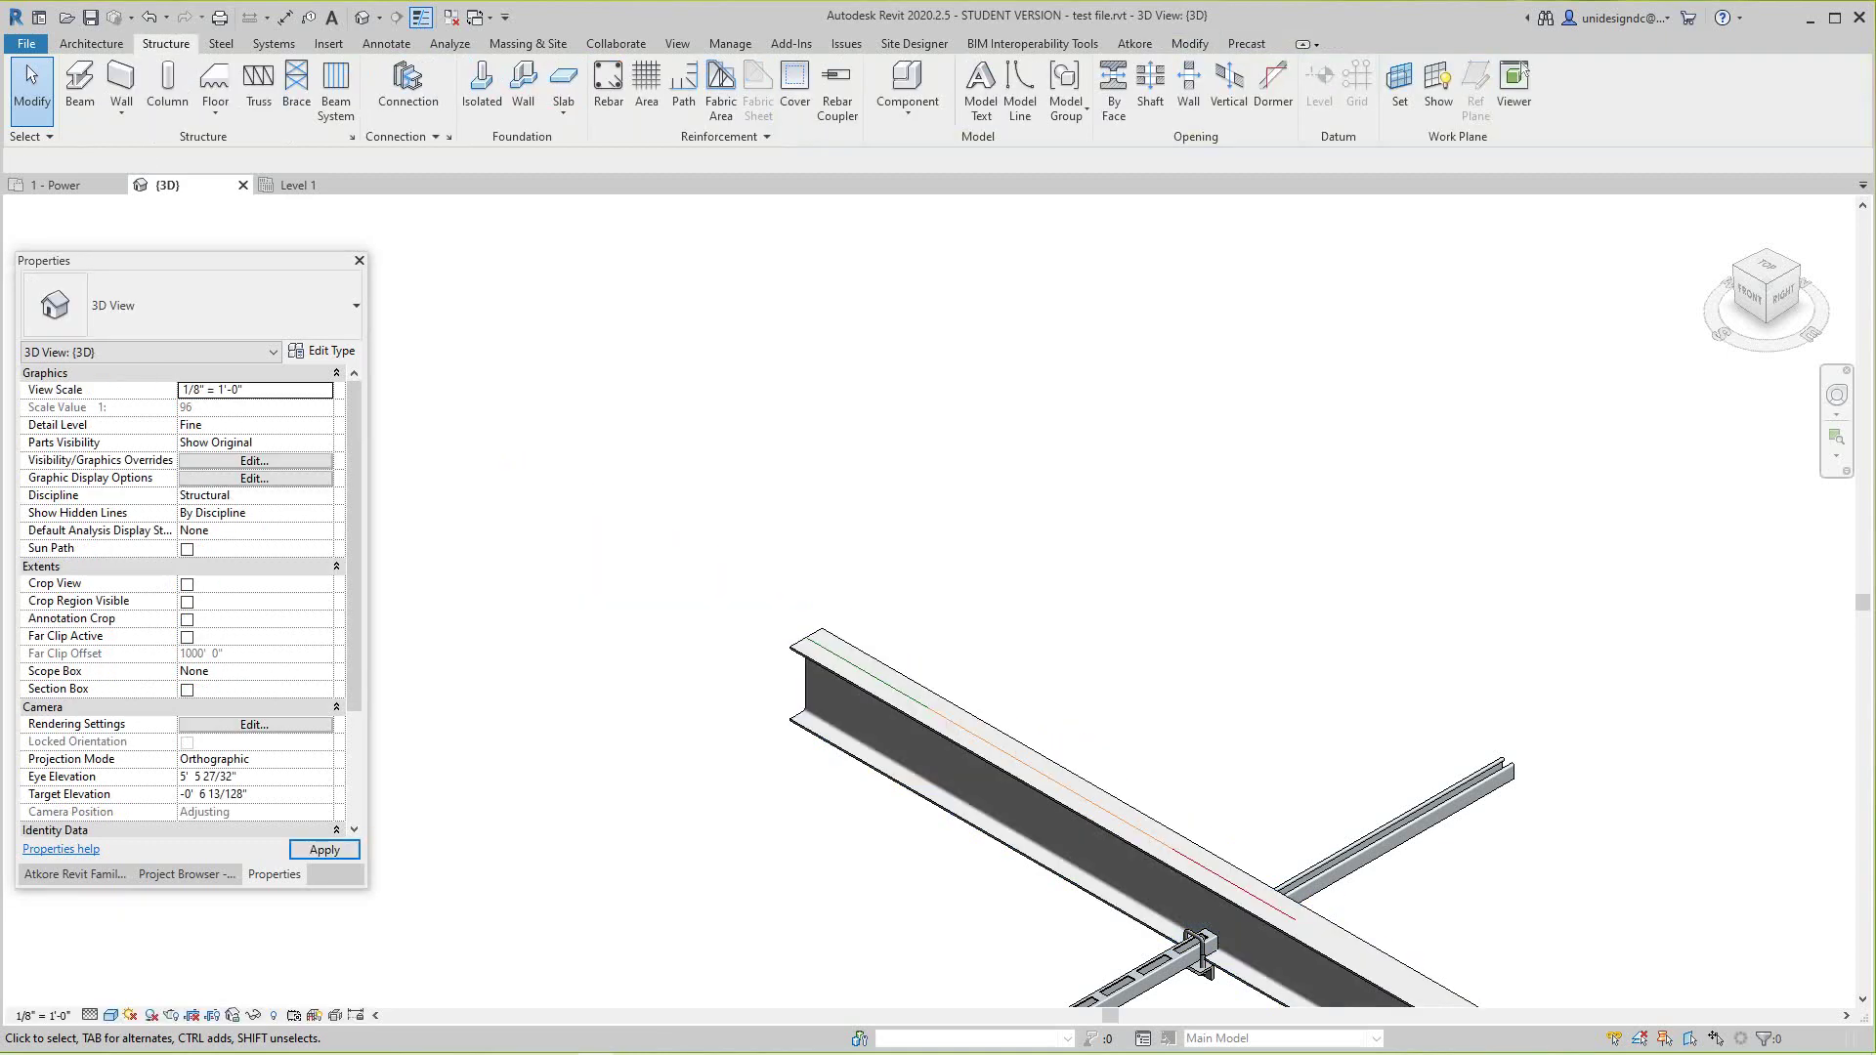
- Set the W8X10 beam's end extension to 0
left_click(894, 743)
scroll(894, 743, "down", 1)
middle_click_drag(894, 742, 766, 548)
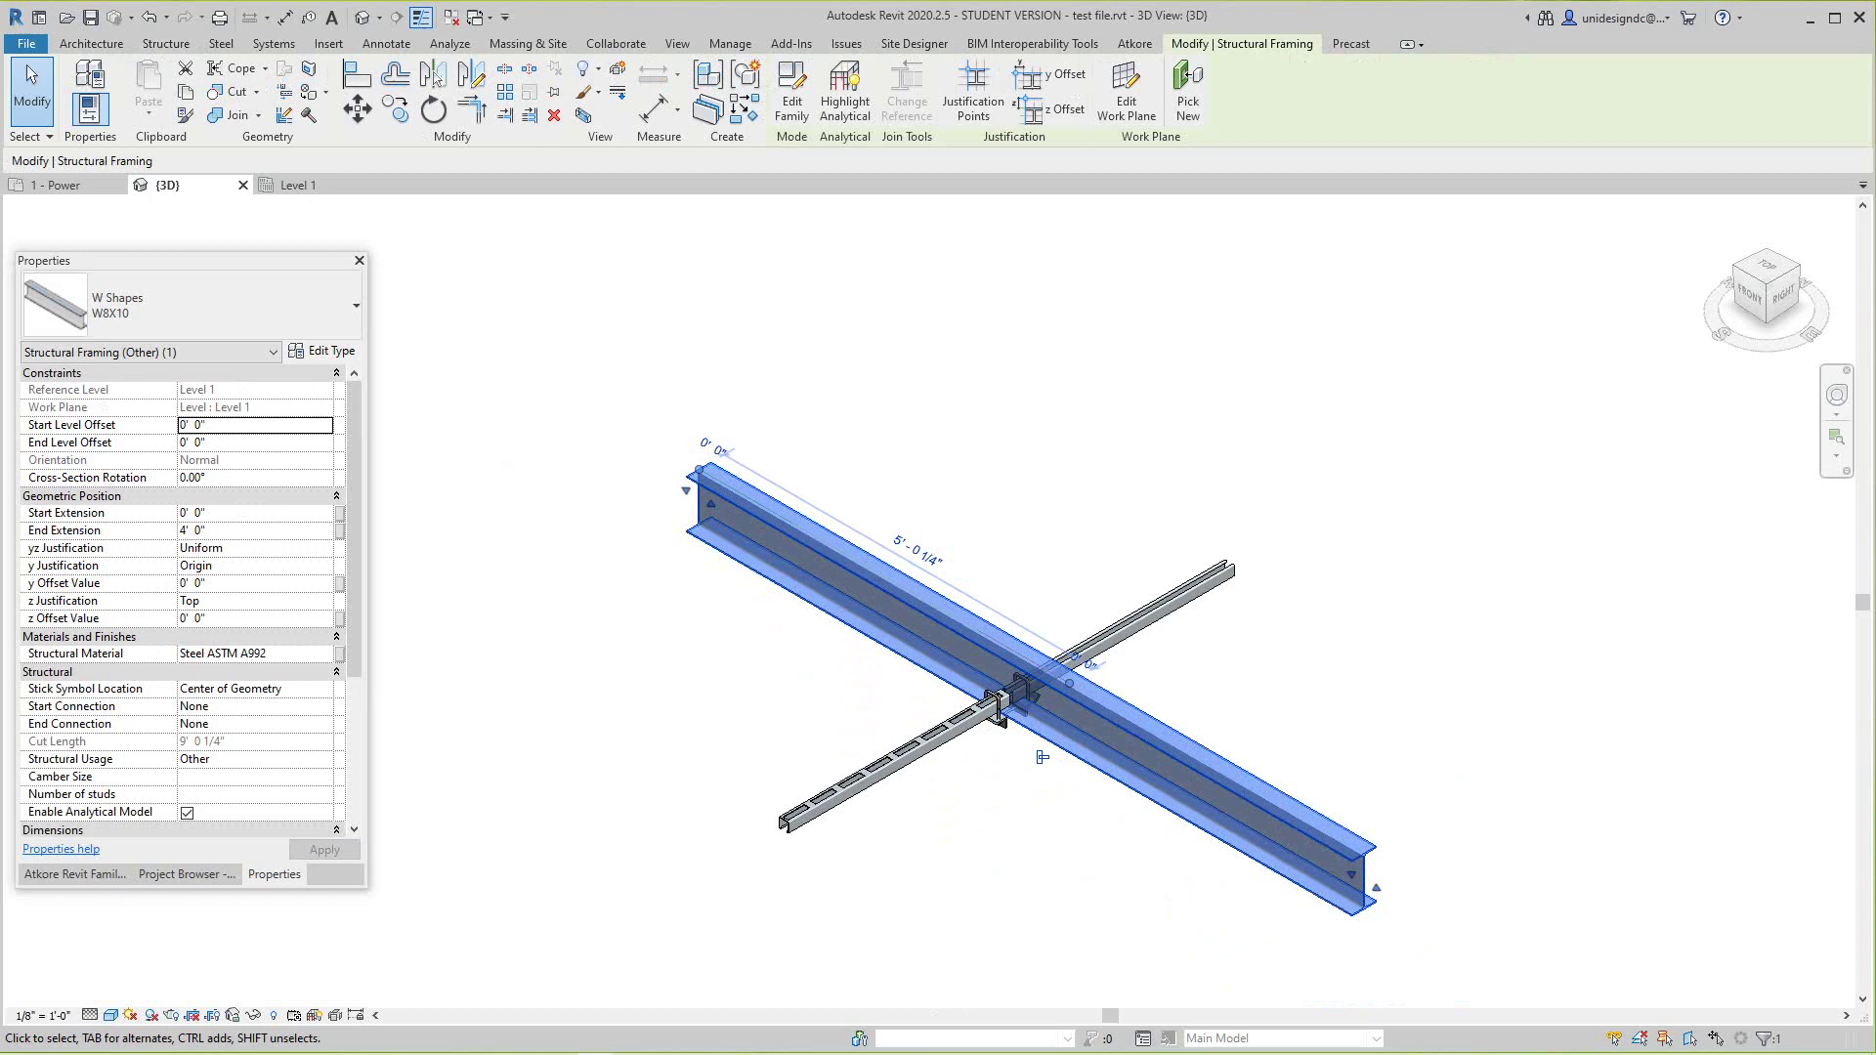
left_click(217, 531)
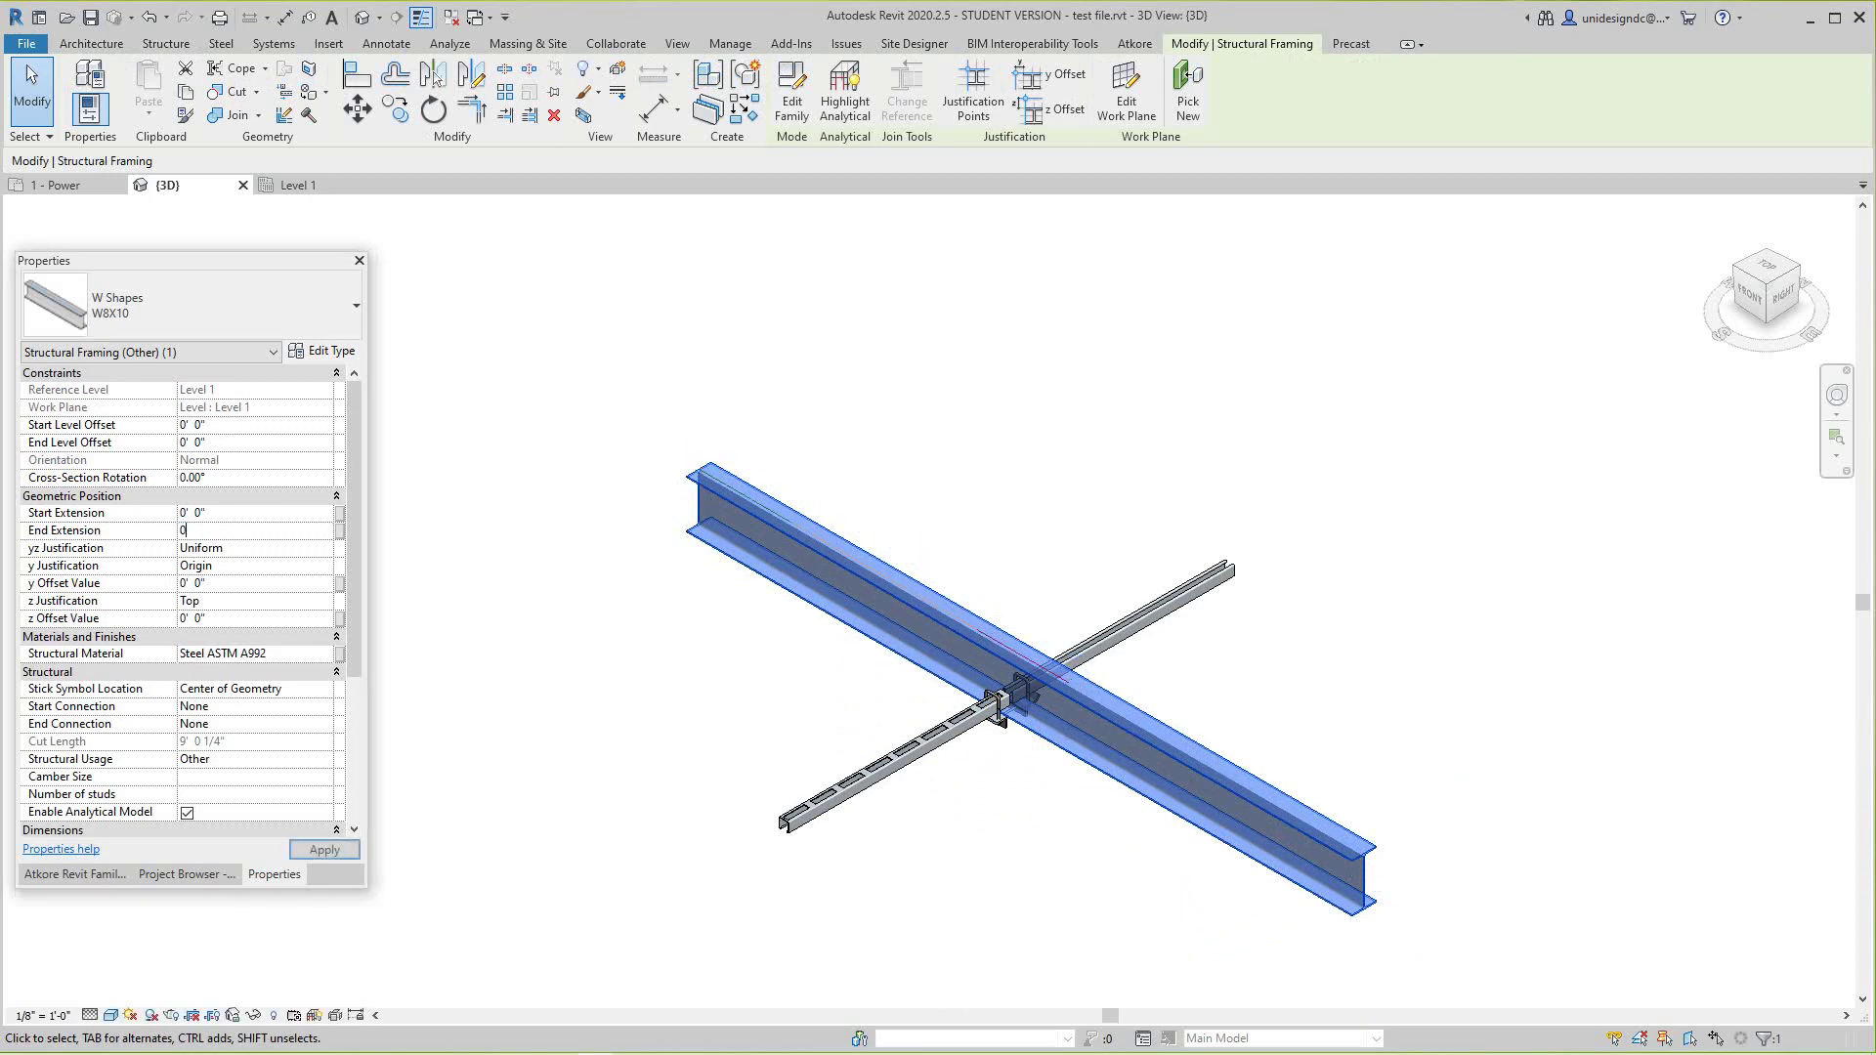
left_click(1215, 835)
- Place the PS_9401 dual adjustable brace fitting from the Atkore families on the W8X10 beam's top flange, near the strut channel
scroll(1214, 835, "up", 3)
middle_click_drag(1214, 835, 1226, 832)
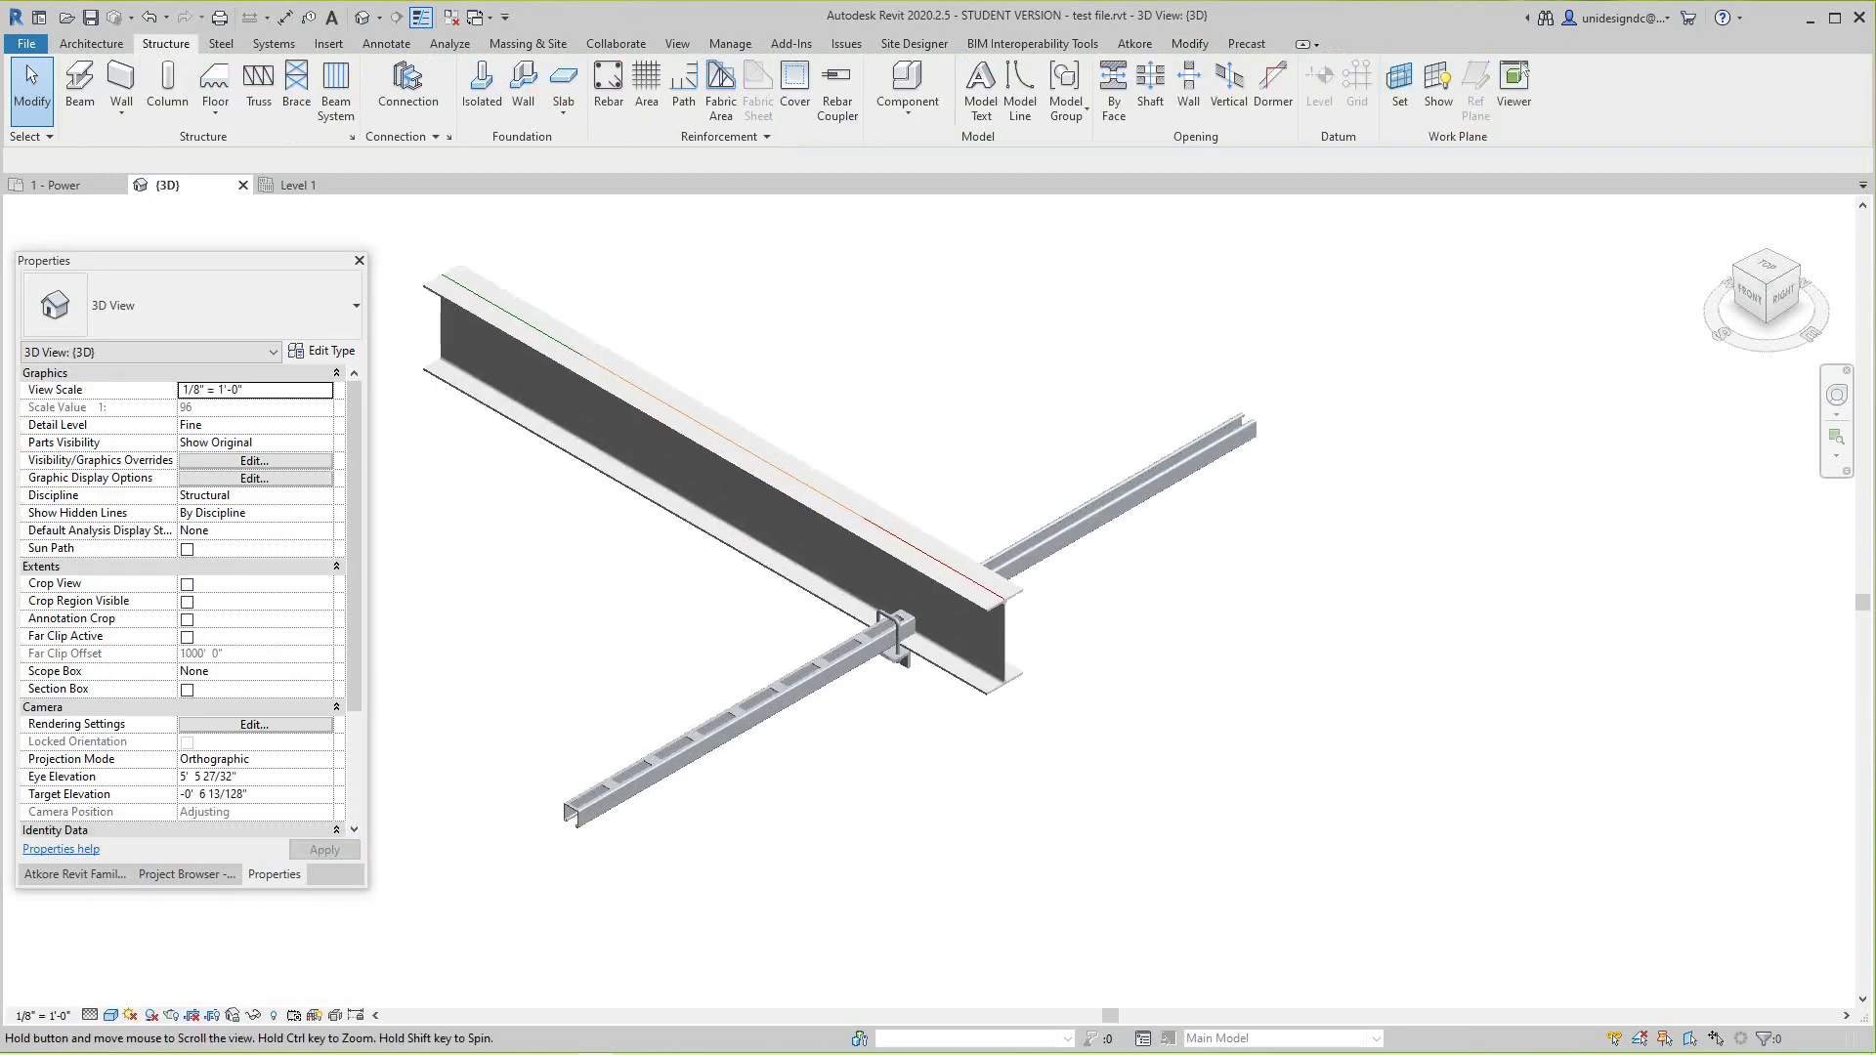
scroll(801, 619, "up", 3)
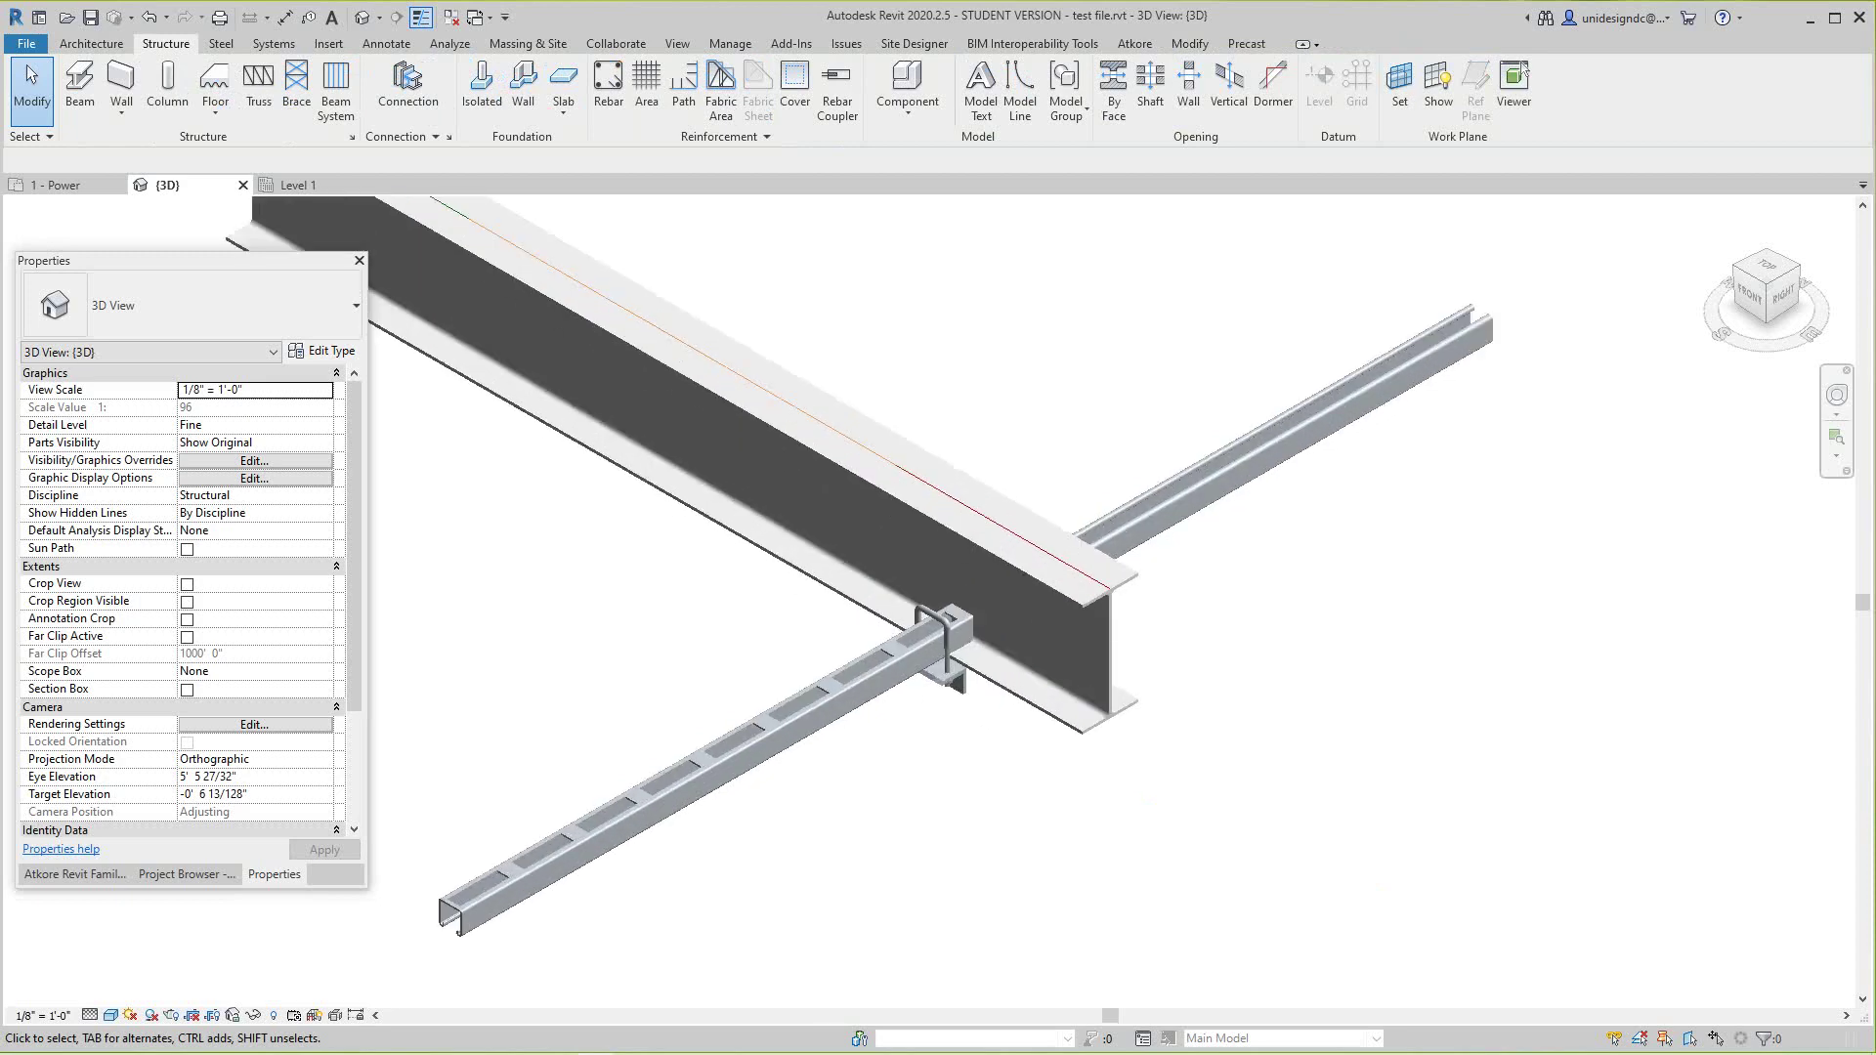
middle_click_drag(801, 618, 890, 661)
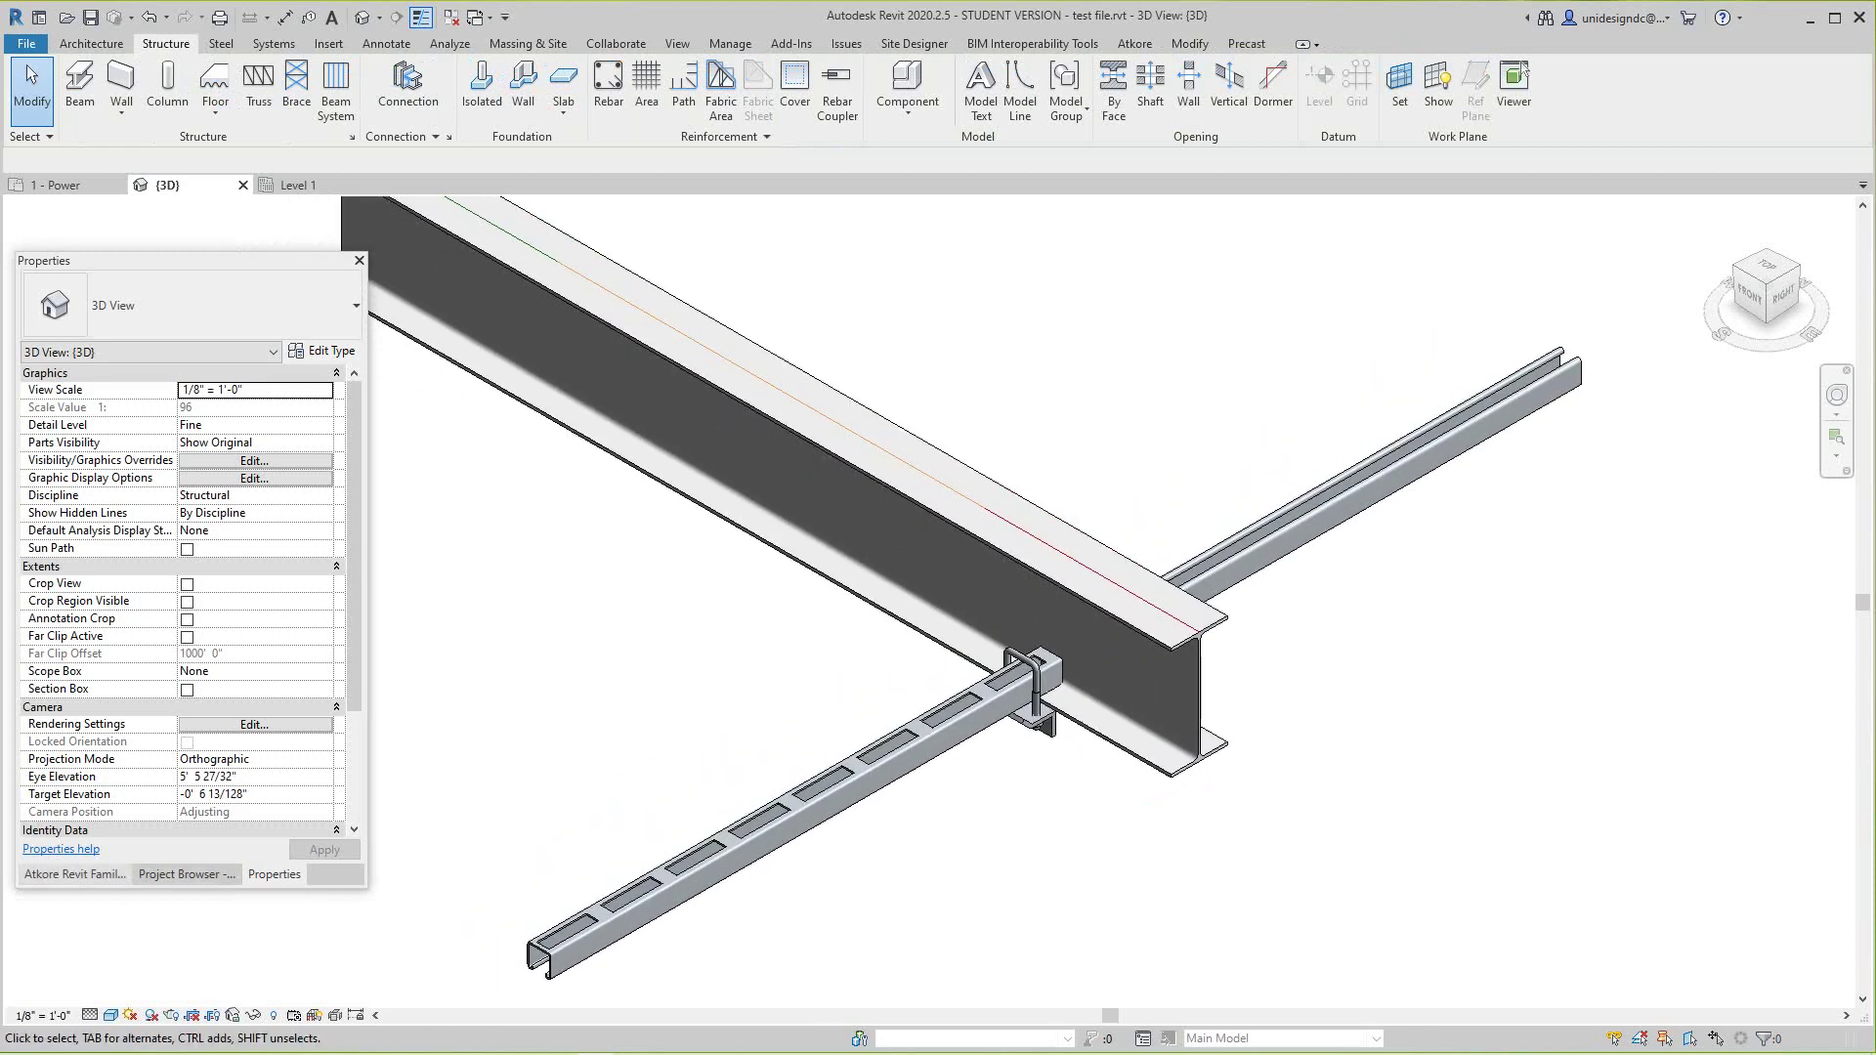
left_click(76, 874)
scroll(1675, 992, "down", 2)
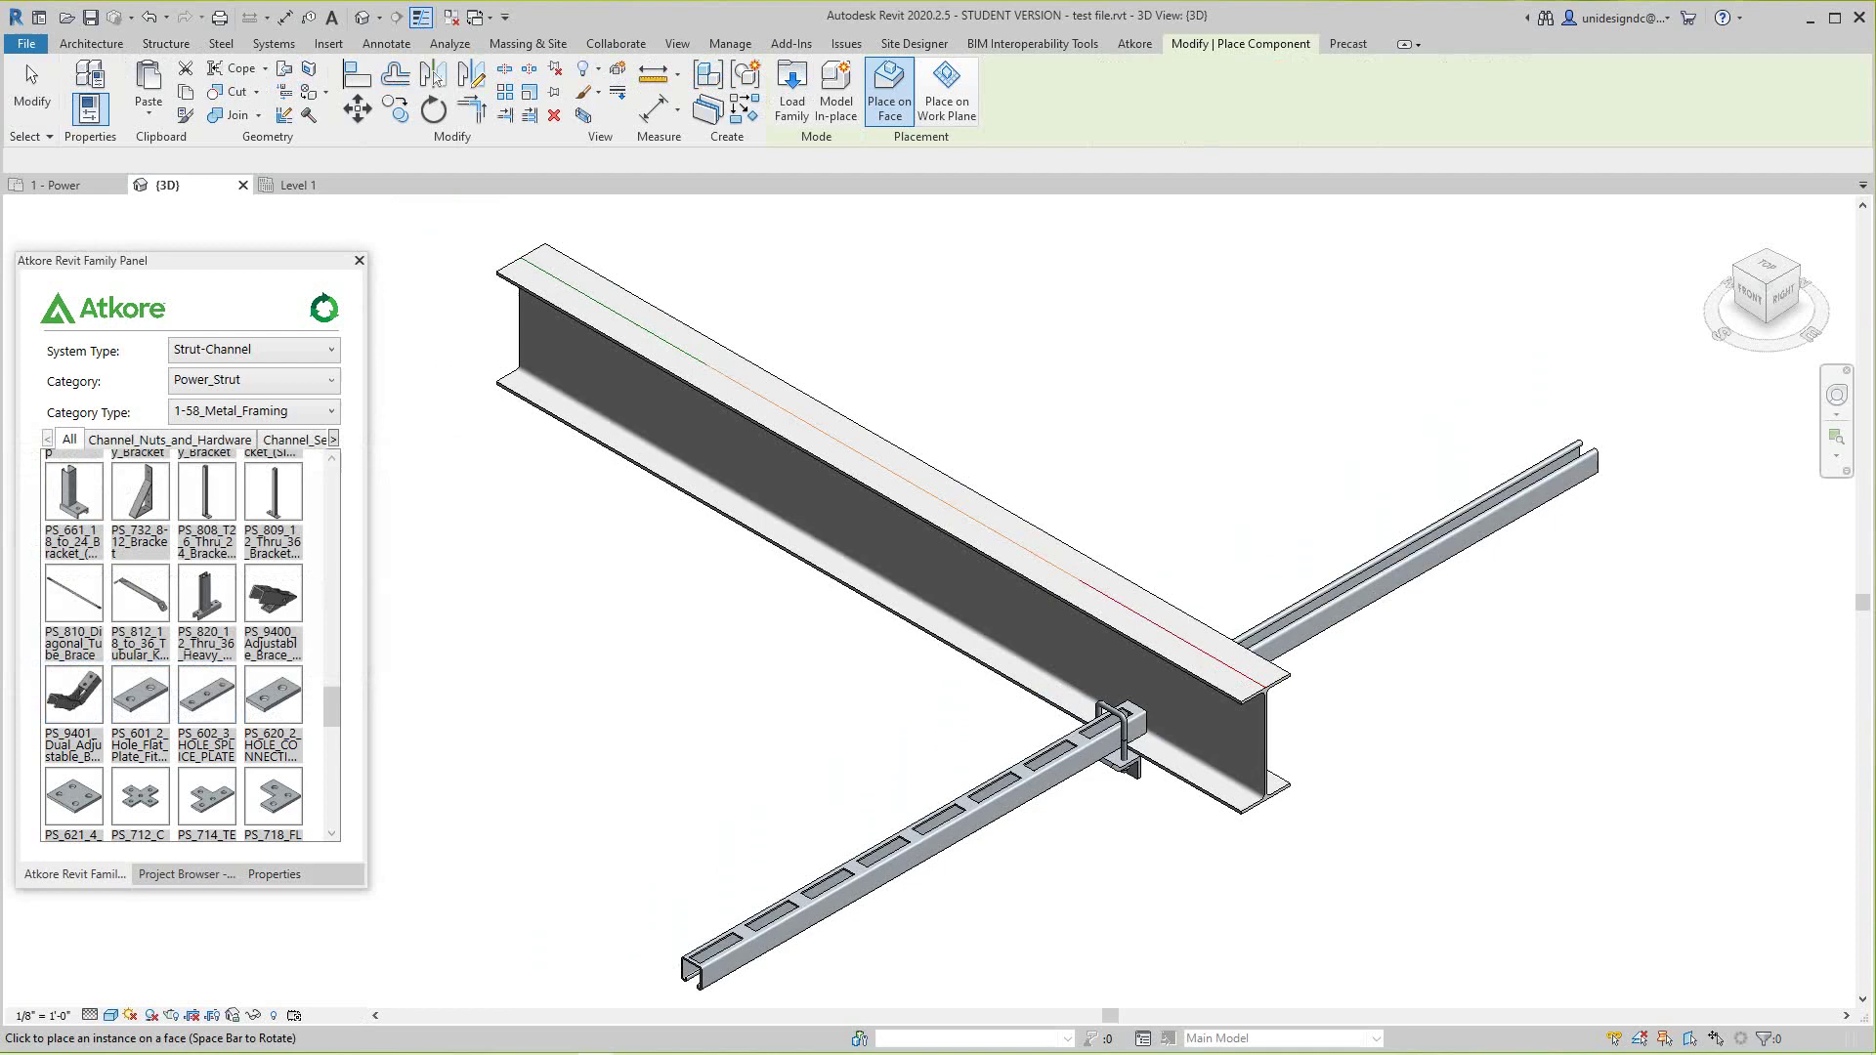
scroll(1036, 552, "up", 4)
scroll(1036, 552, "up", 3)
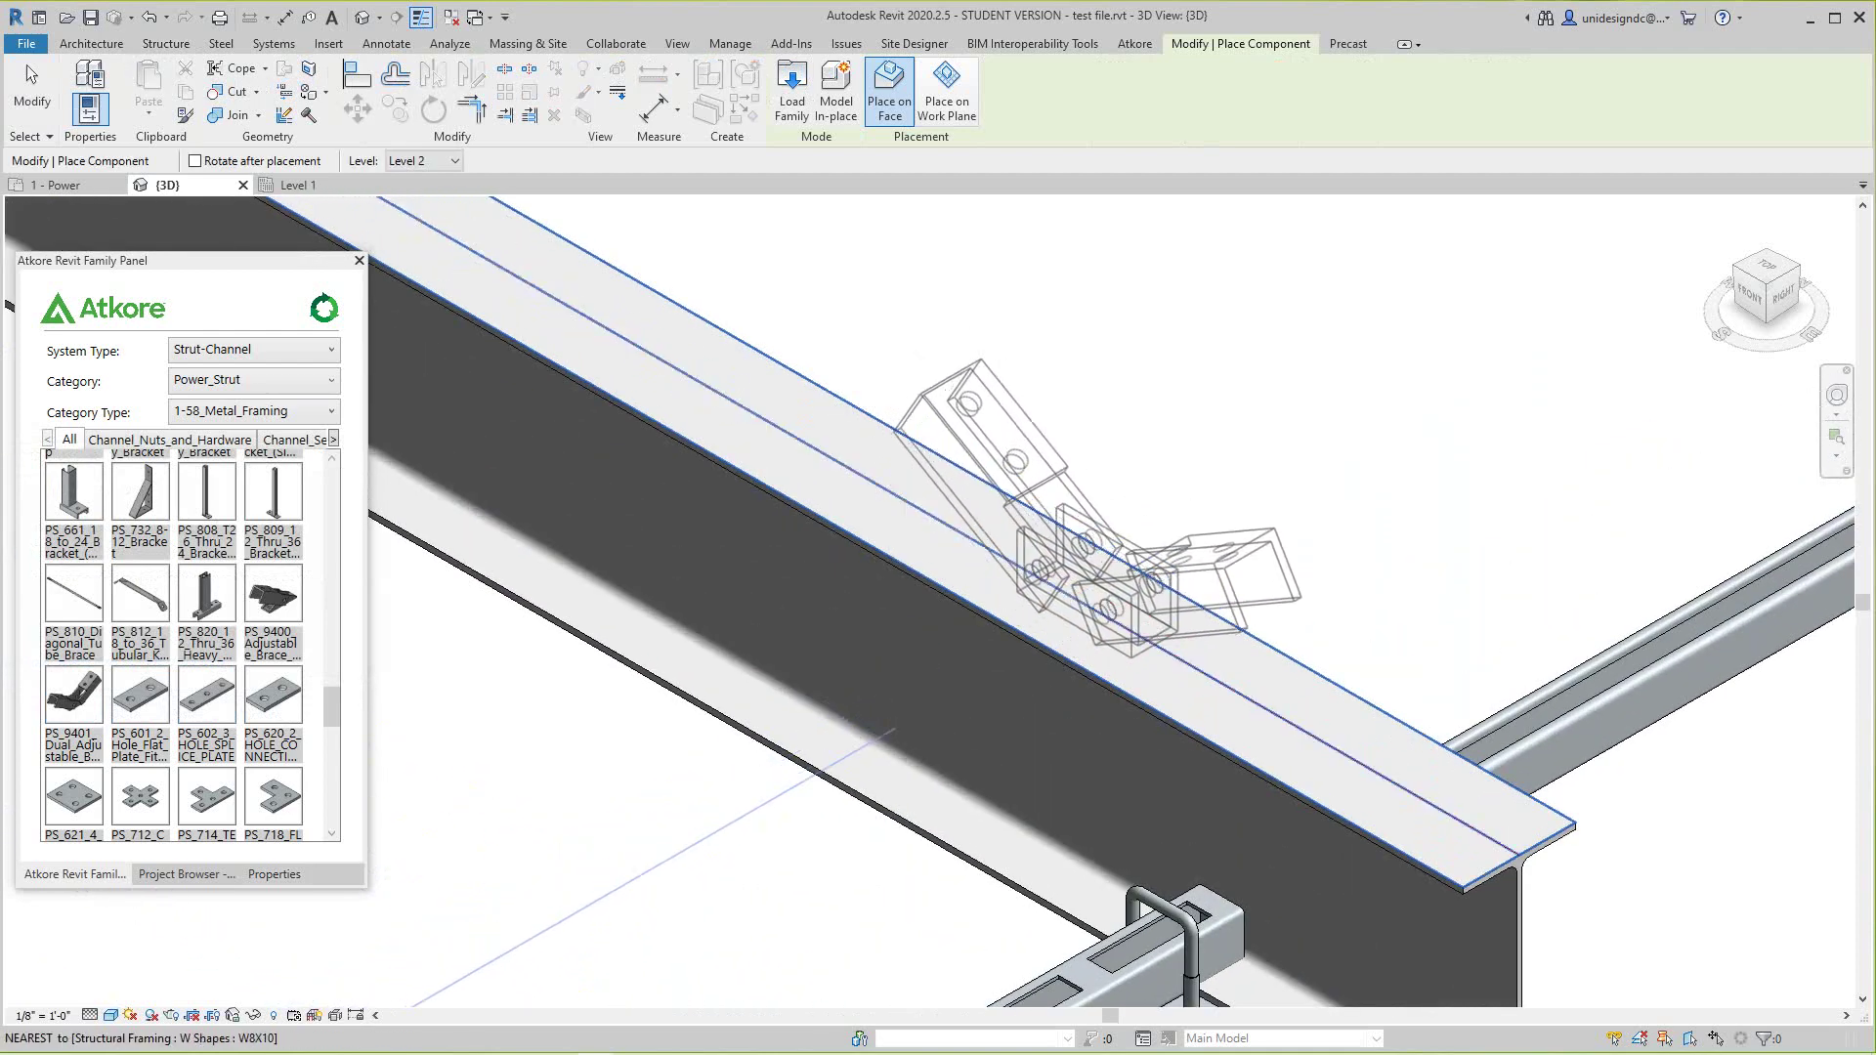
left_click(1096, 610)
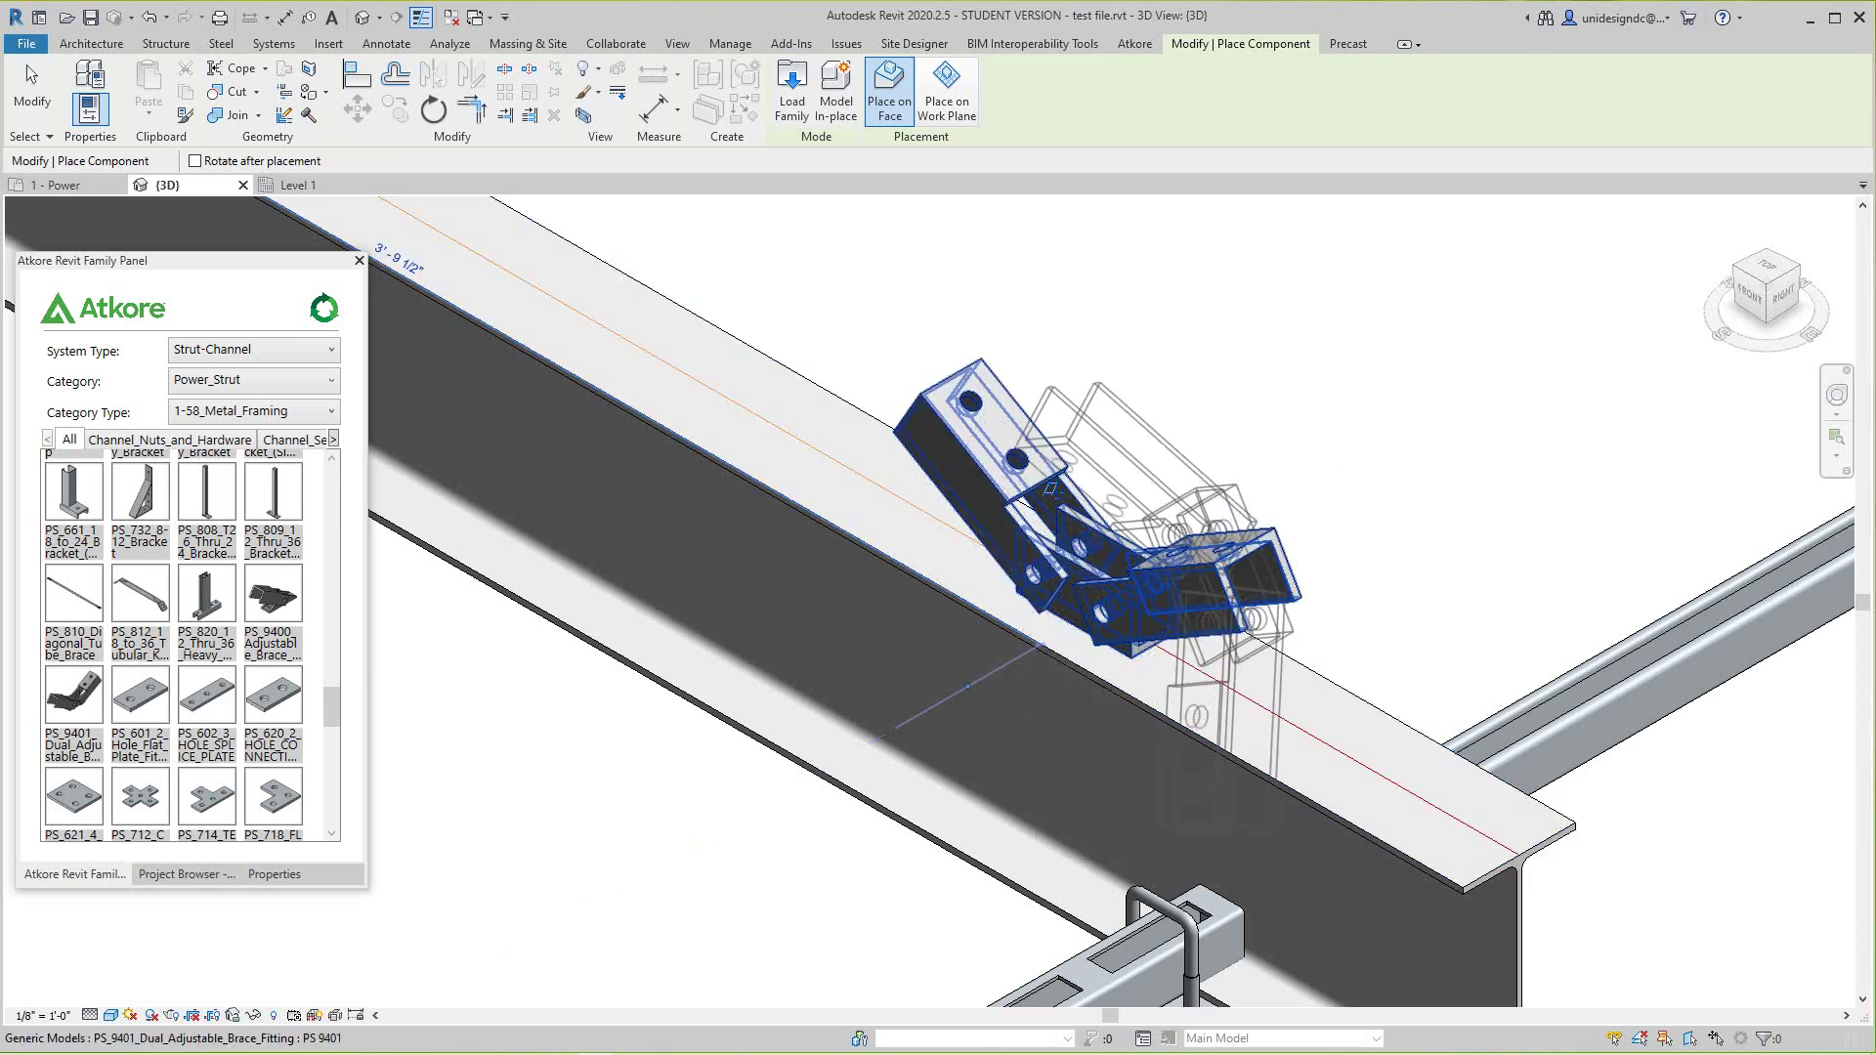
scroll(1402, 500, "down", 3)
middle_click_drag(1402, 500, 1399, 651)
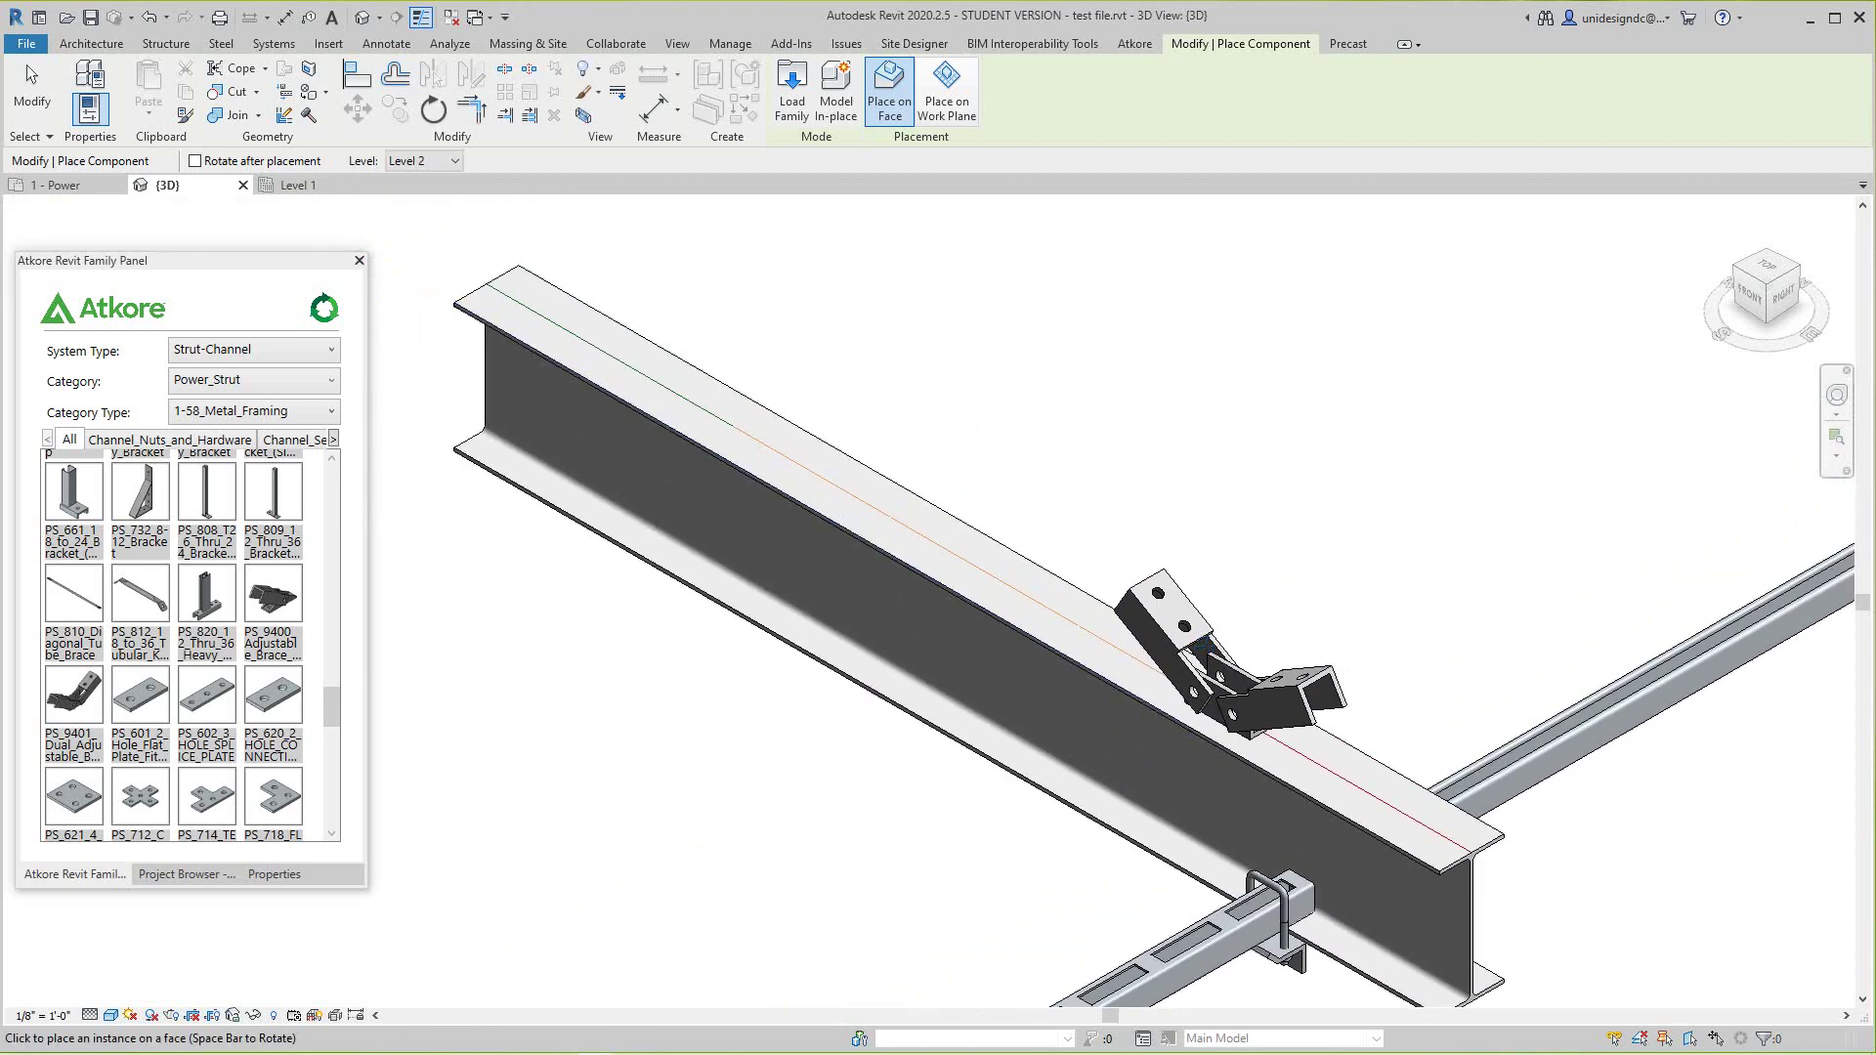
scroll(1290, 713, "up", 1)
scroll(1291, 713, "down", 1)
key("Escape")
- Place a PS_712_CROSS_PLATE on the W8X10 beam's top flange, beside the dual adjustable brace fitting
scroll(1040, 643, "up", 1)
scroll(1060, 657, "up", 1)
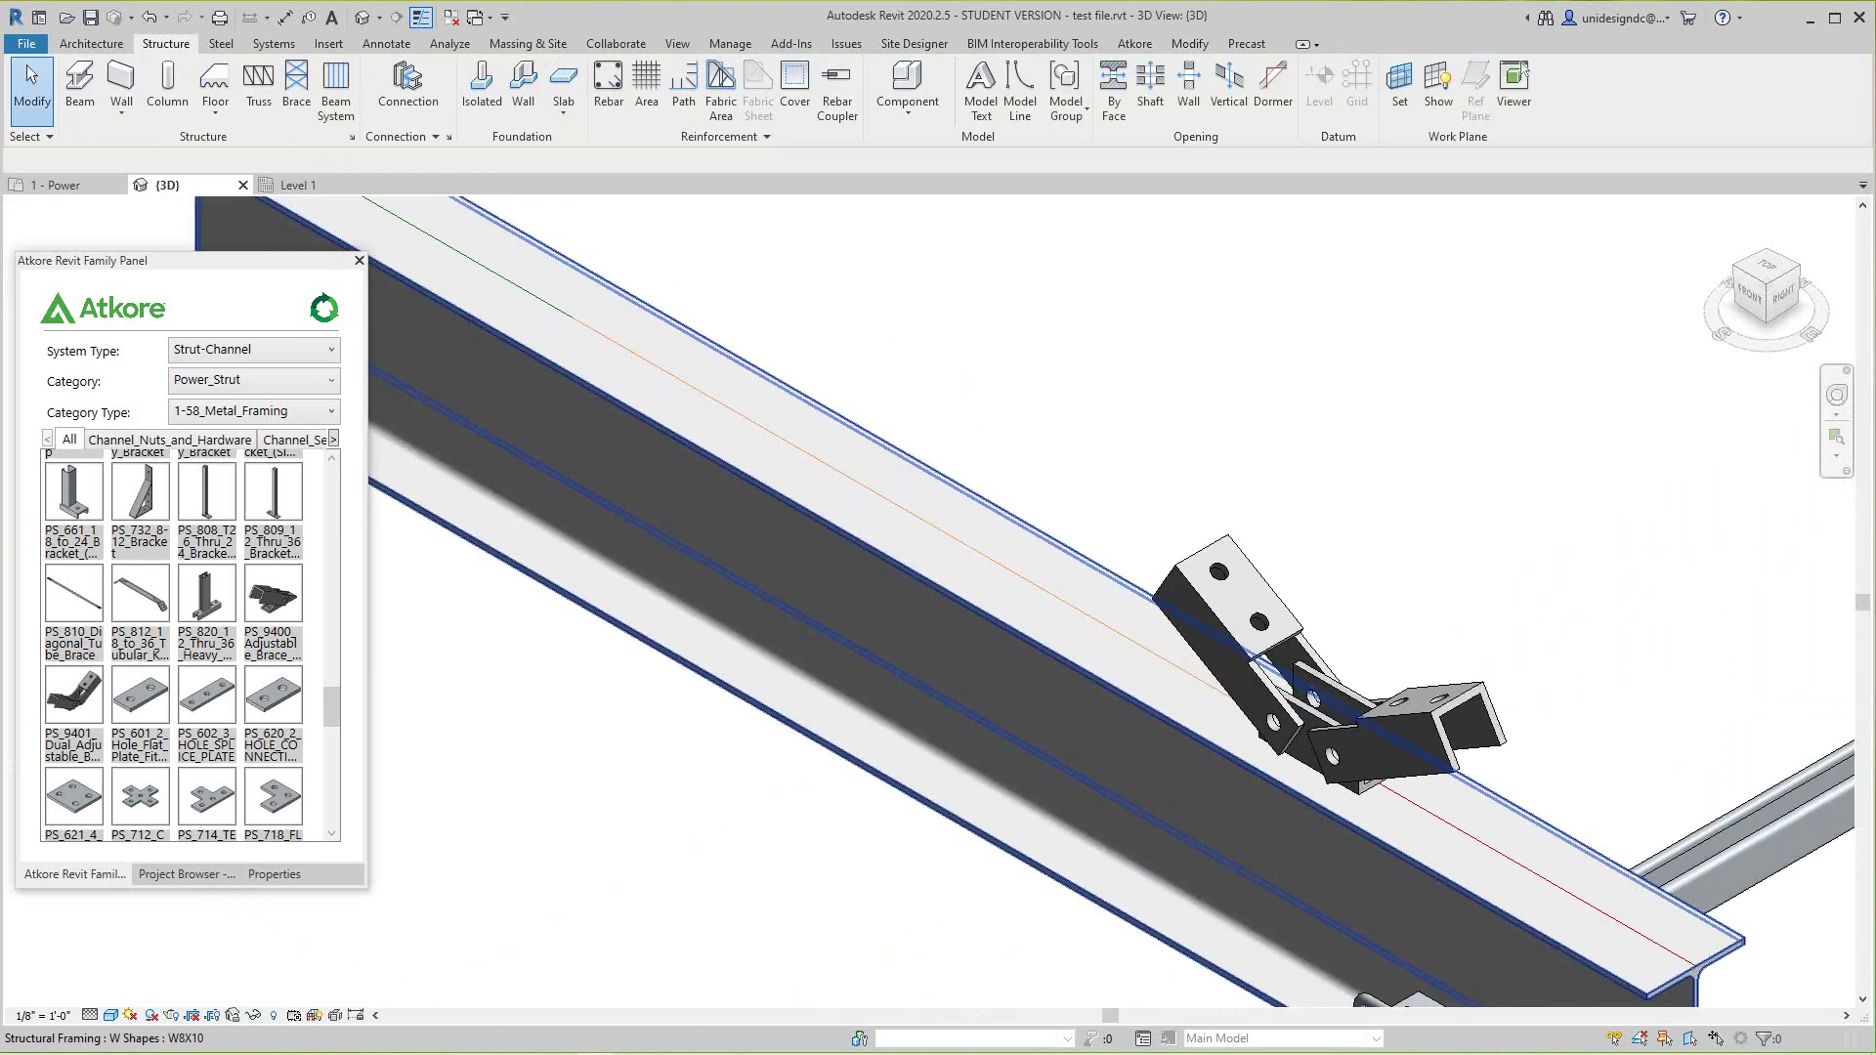
scroll(1259, 699, "down", 4)
middle_click_drag(1261, 711, 1229, 739)
scroll(1324, 767, "up", 4)
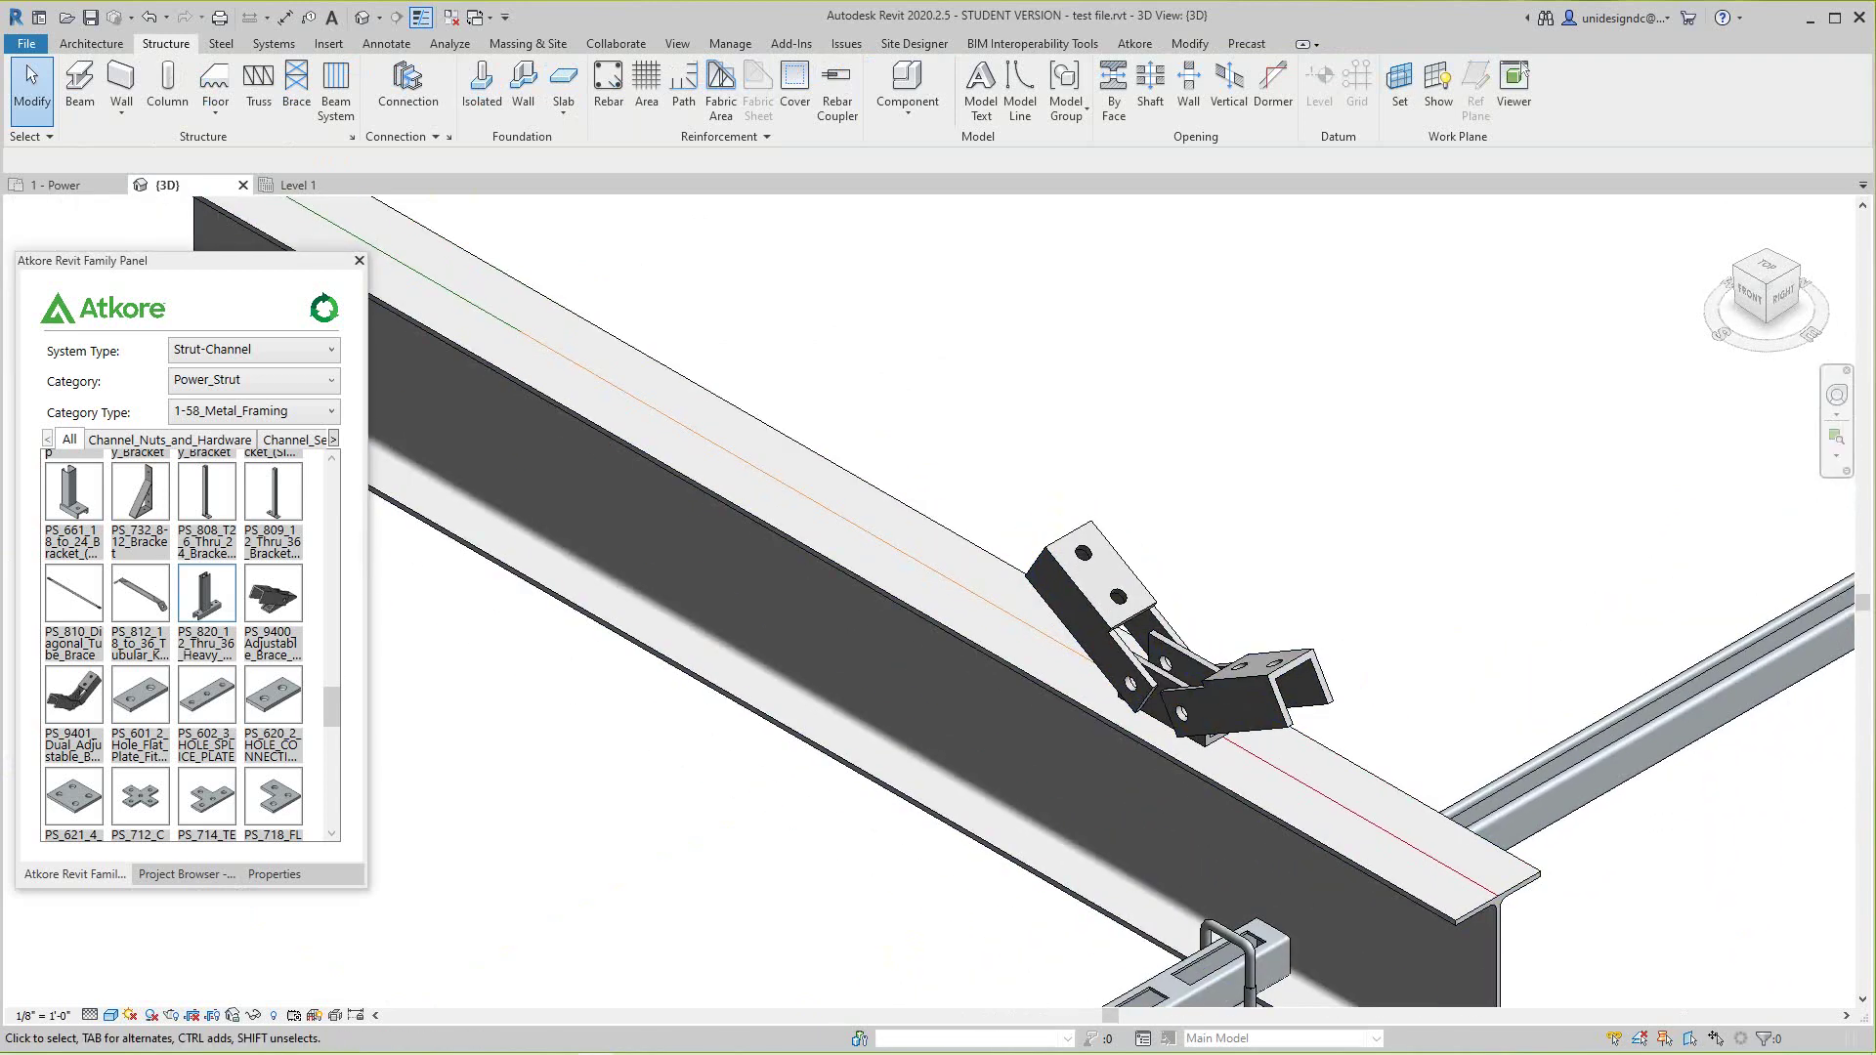
left_click(141, 796)
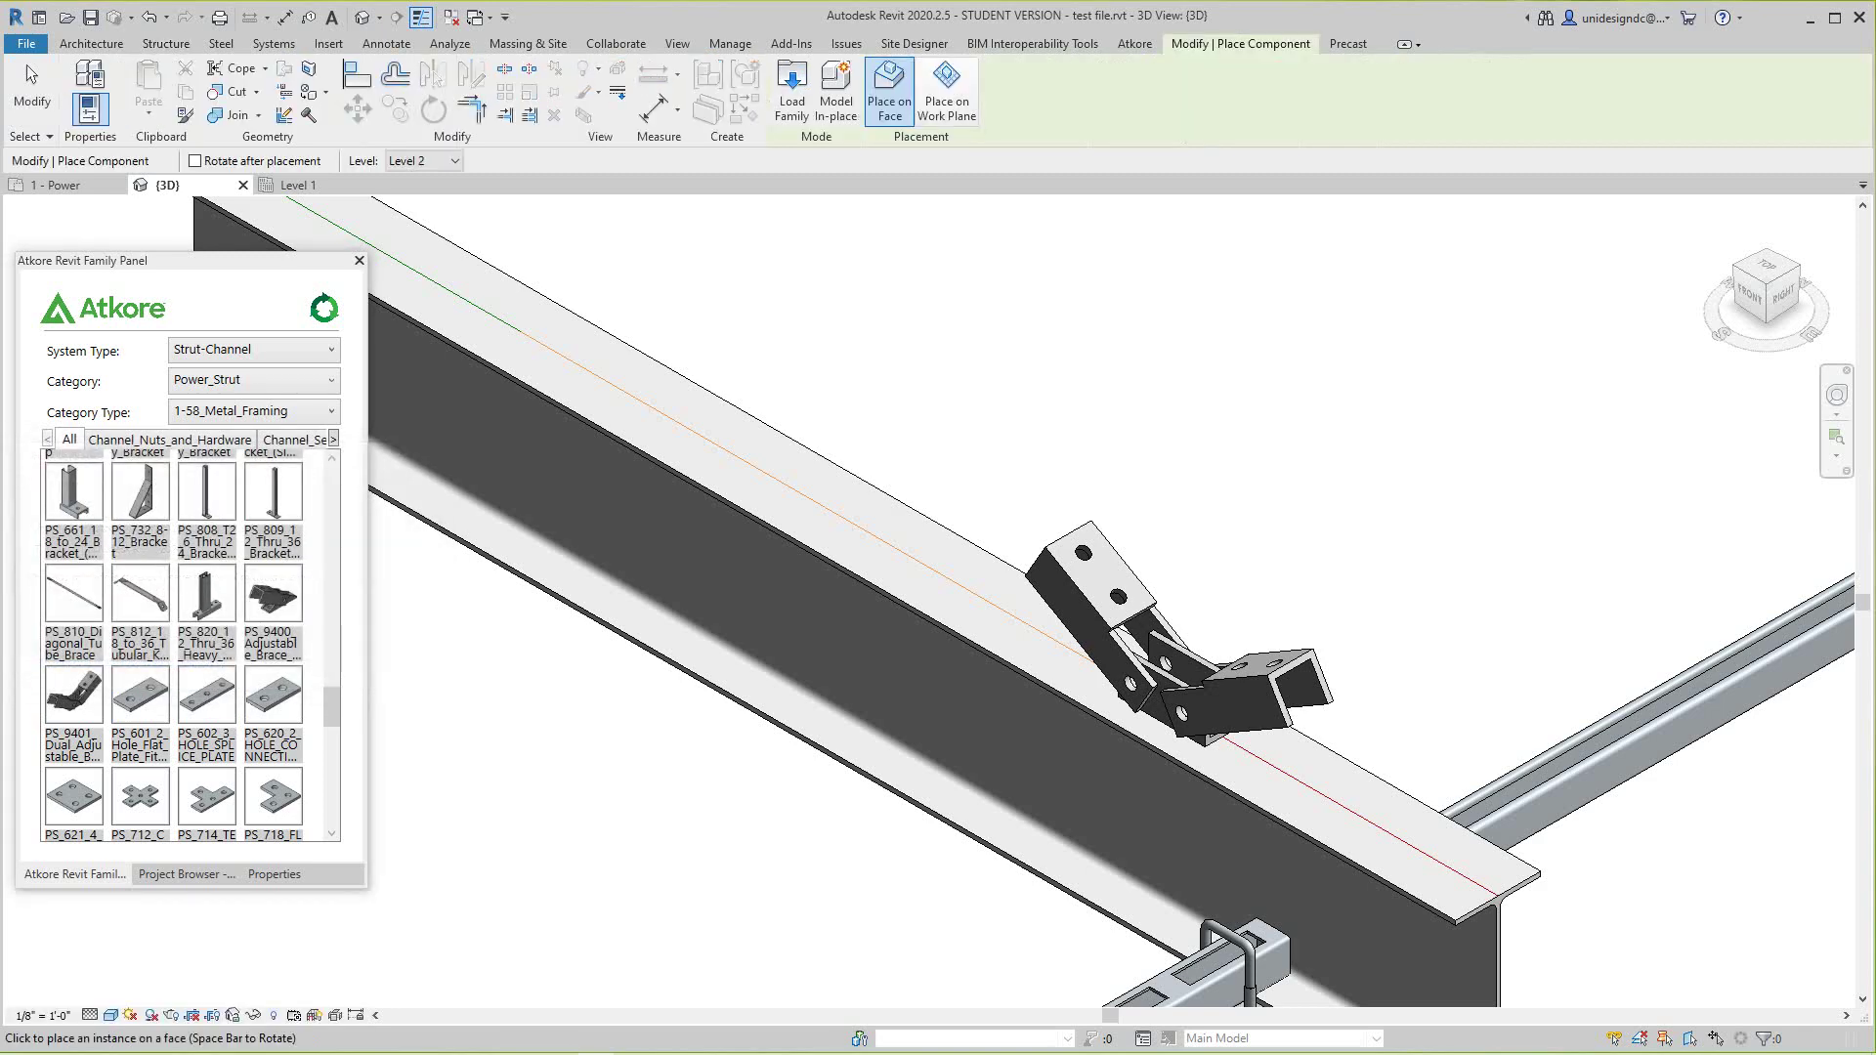
scroll(819, 688, "down", 2)
scroll(825, 692, "up", 1)
middle_click_drag(1086, 604, 847, 355)
scroll(869, 837, "down", 2)
middle_click_drag(850, 713, 1243, 948)
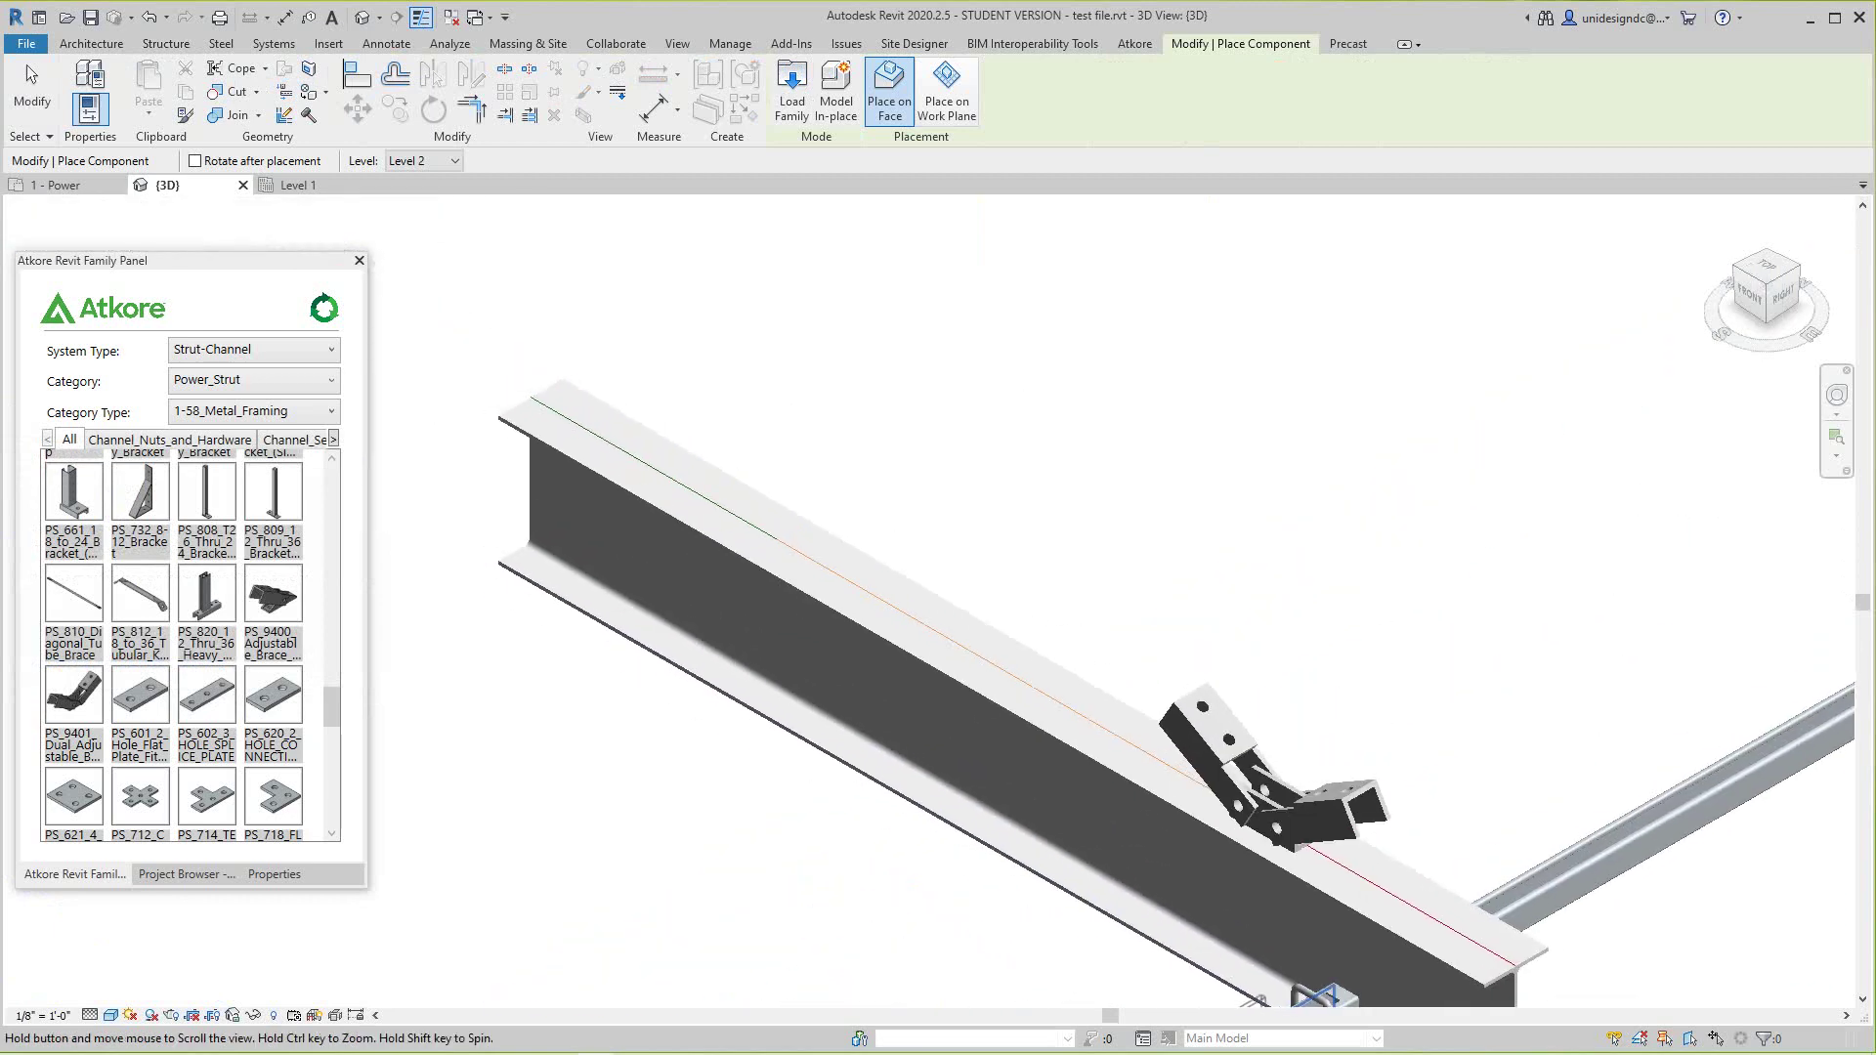
left_click(1058, 700)
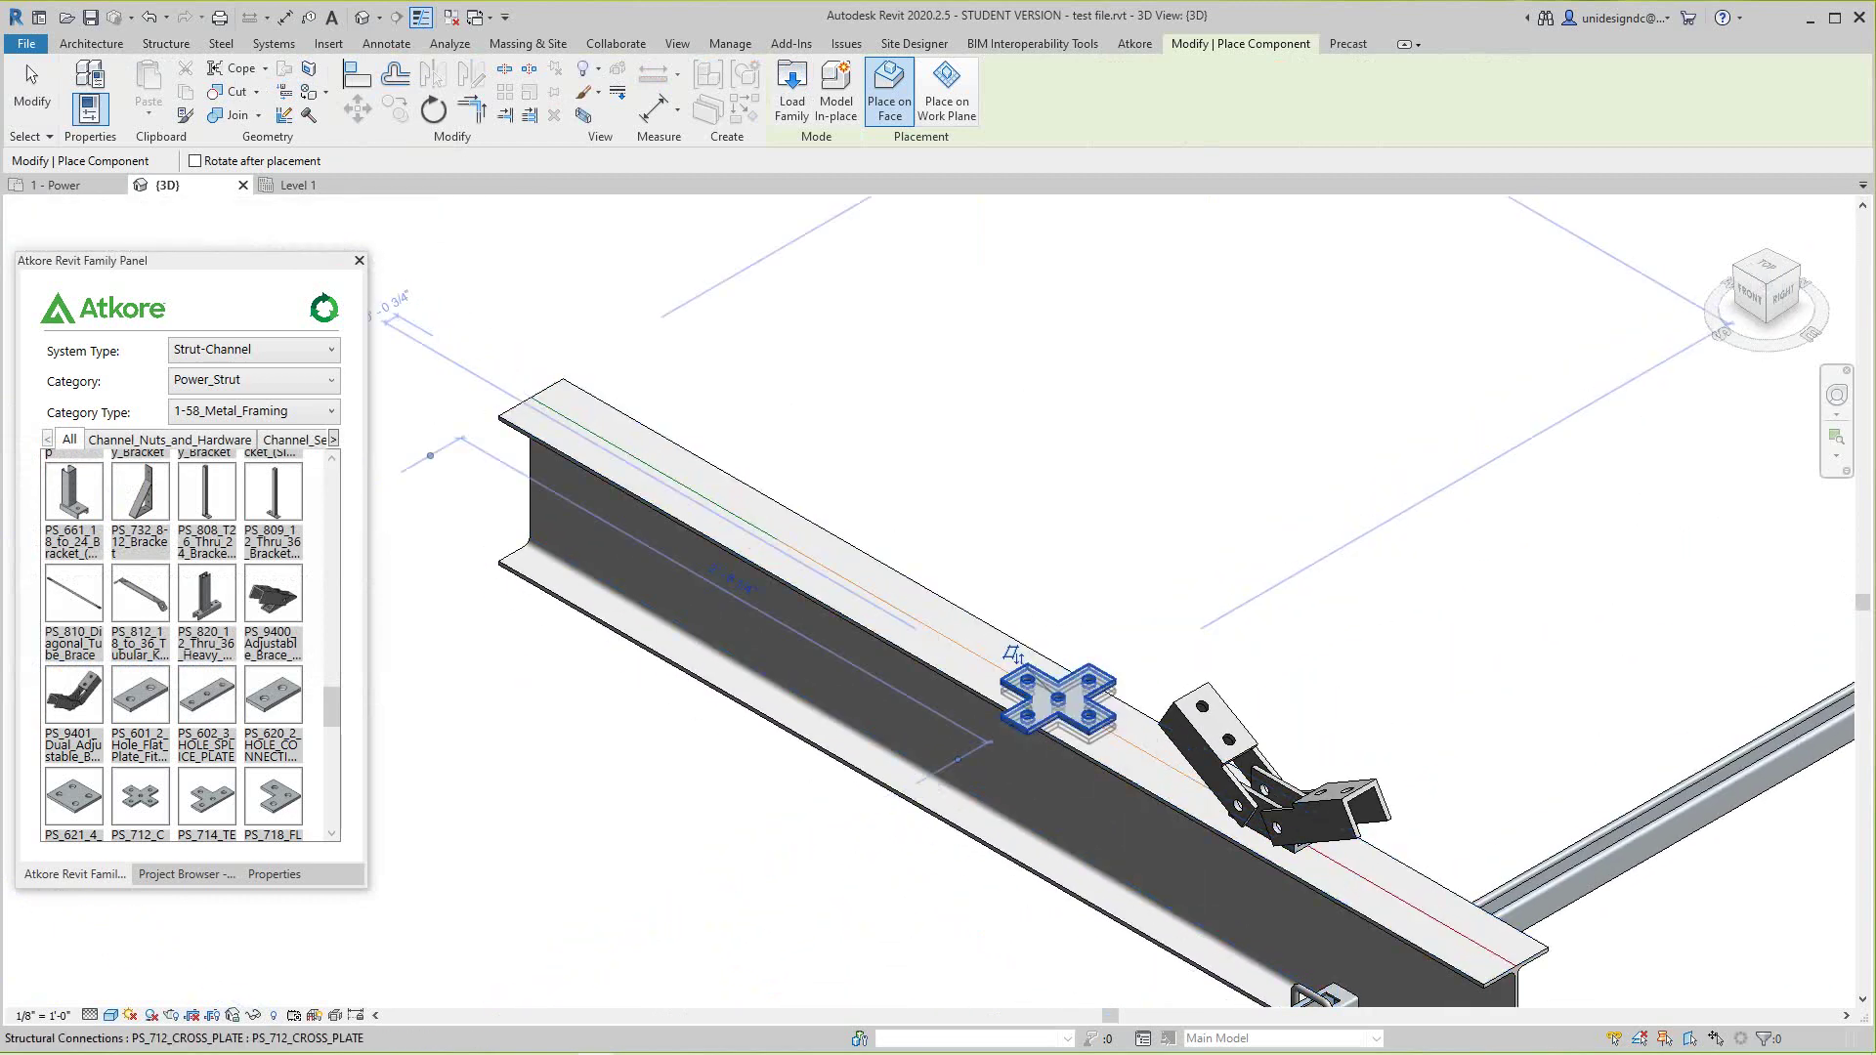
- End component placement and delete the cross plate from the beam's top flange
scroll(1085, 694, "up", 3)
key("Escape")
left_click(1021, 738)
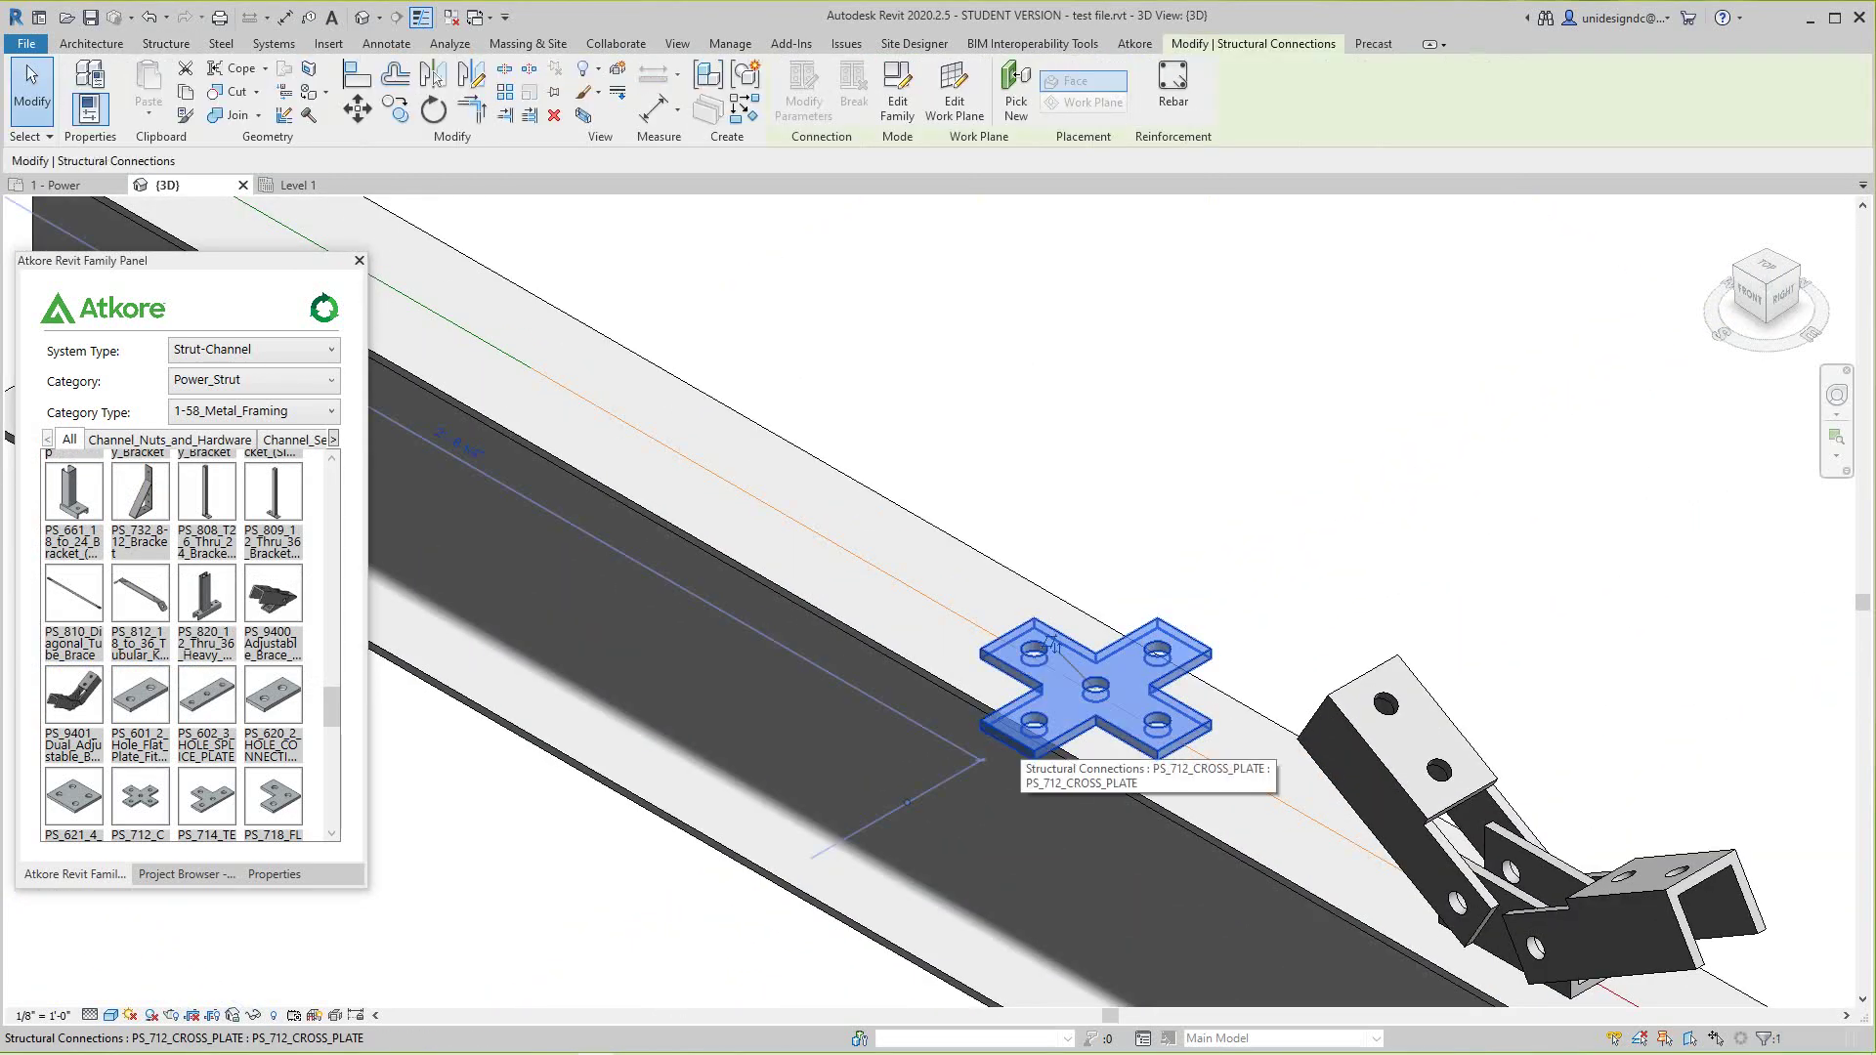
key("Delete")
- Check the join option at the W8X10 beam's end nearest the strut channel, leaving the setting as it is
scroll(1021, 738, "down", 5)
scroll(825, 647, "down", 4)
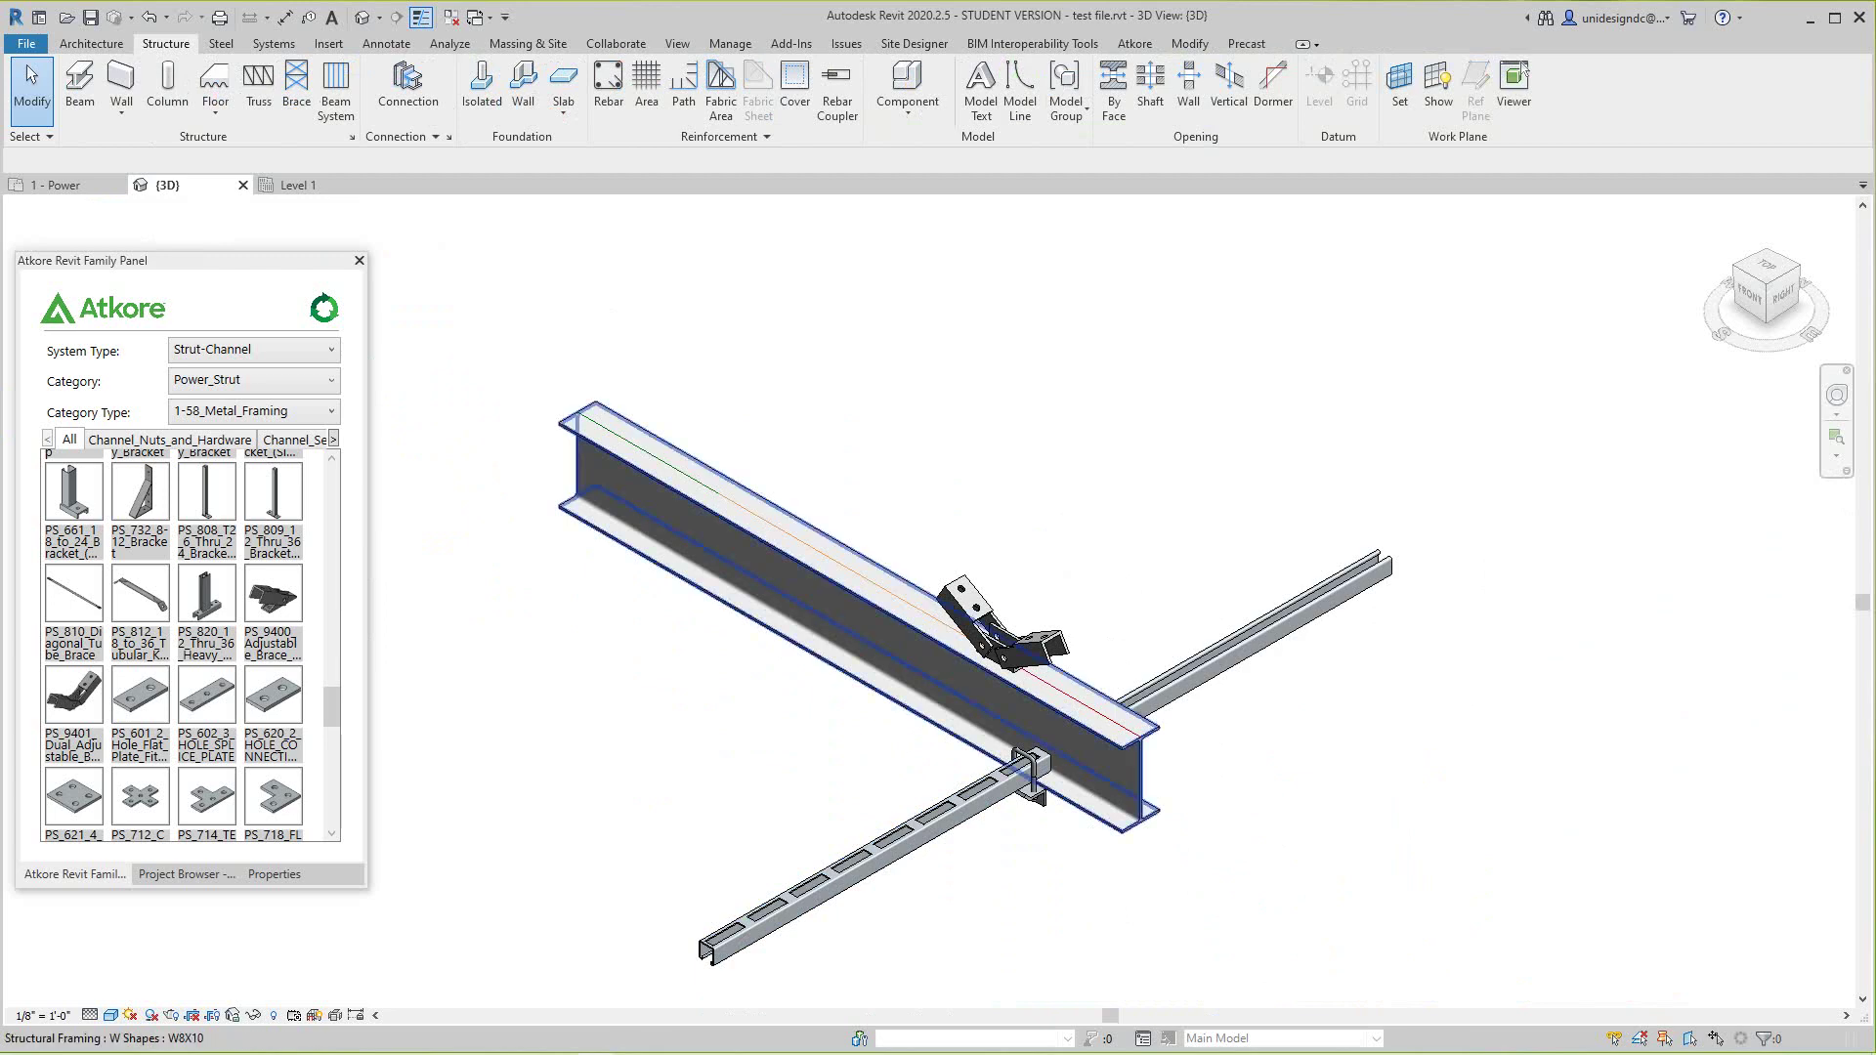
left_click(1106, 835)
scroll(1128, 733, "up", 8)
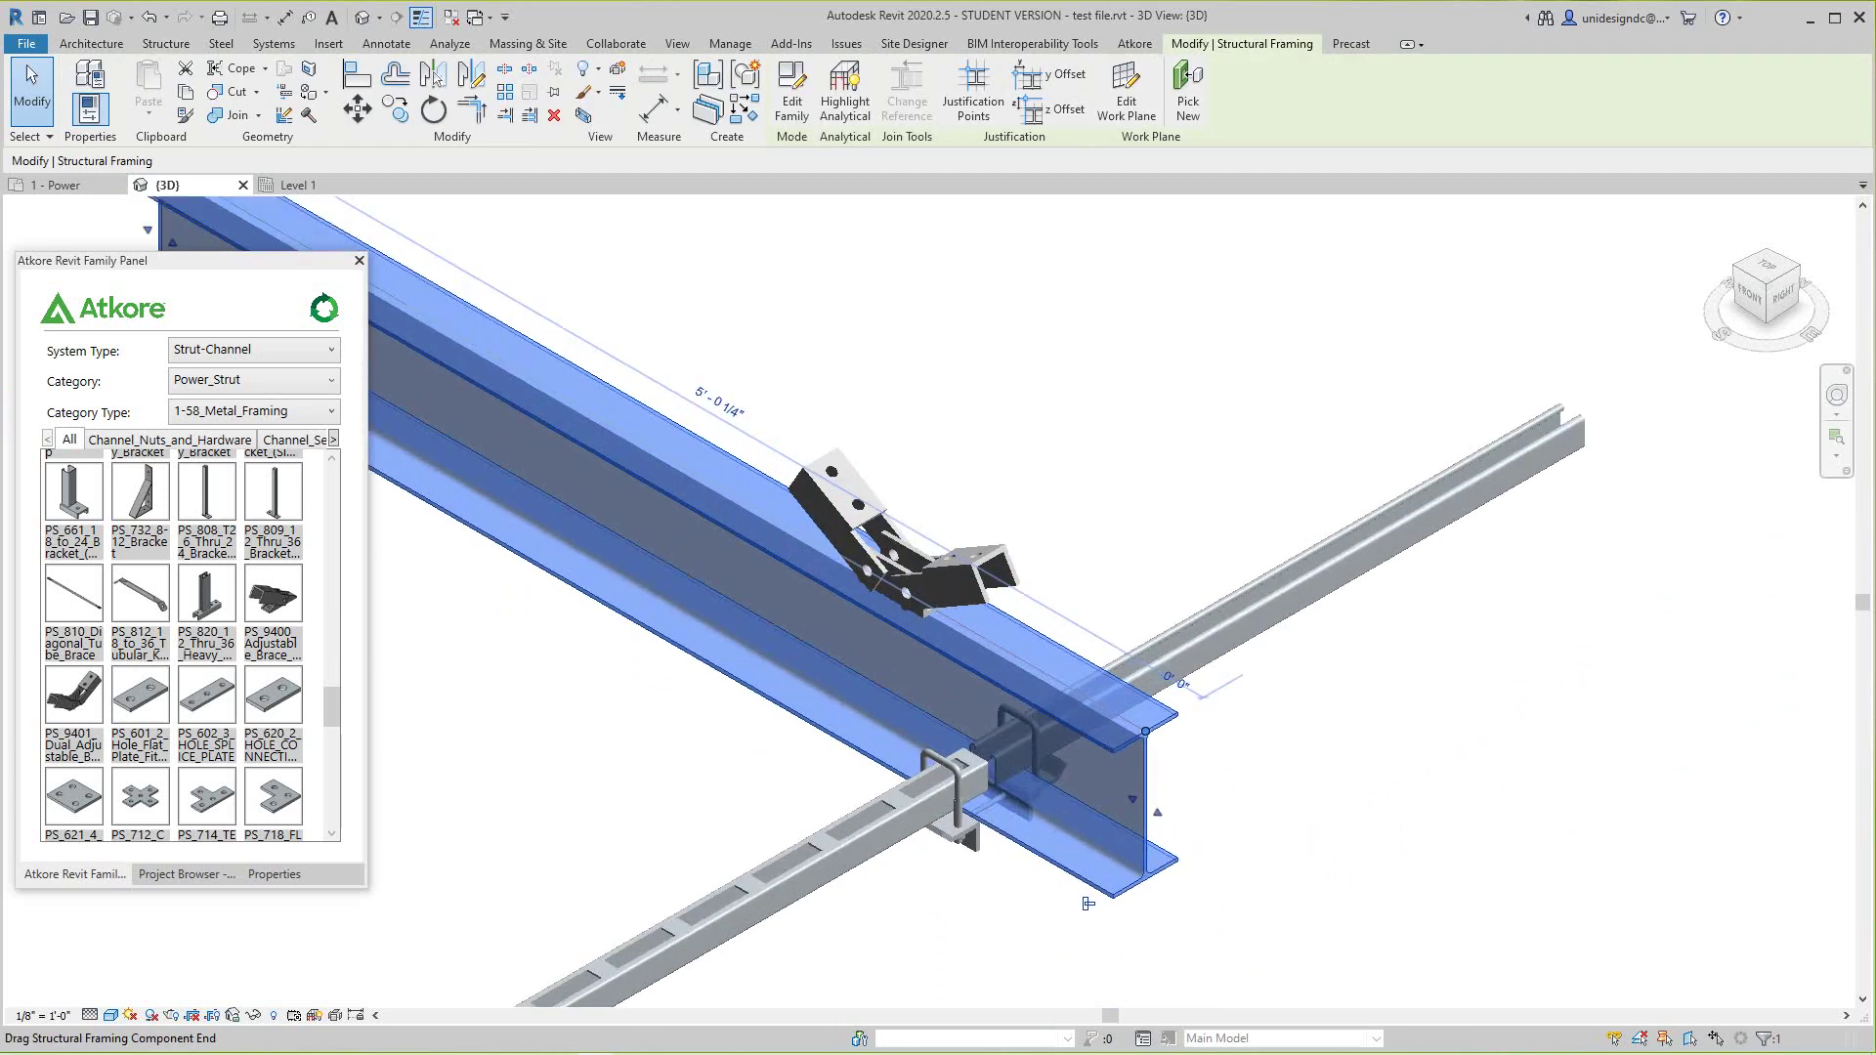
scroll(1130, 719, "up", 2)
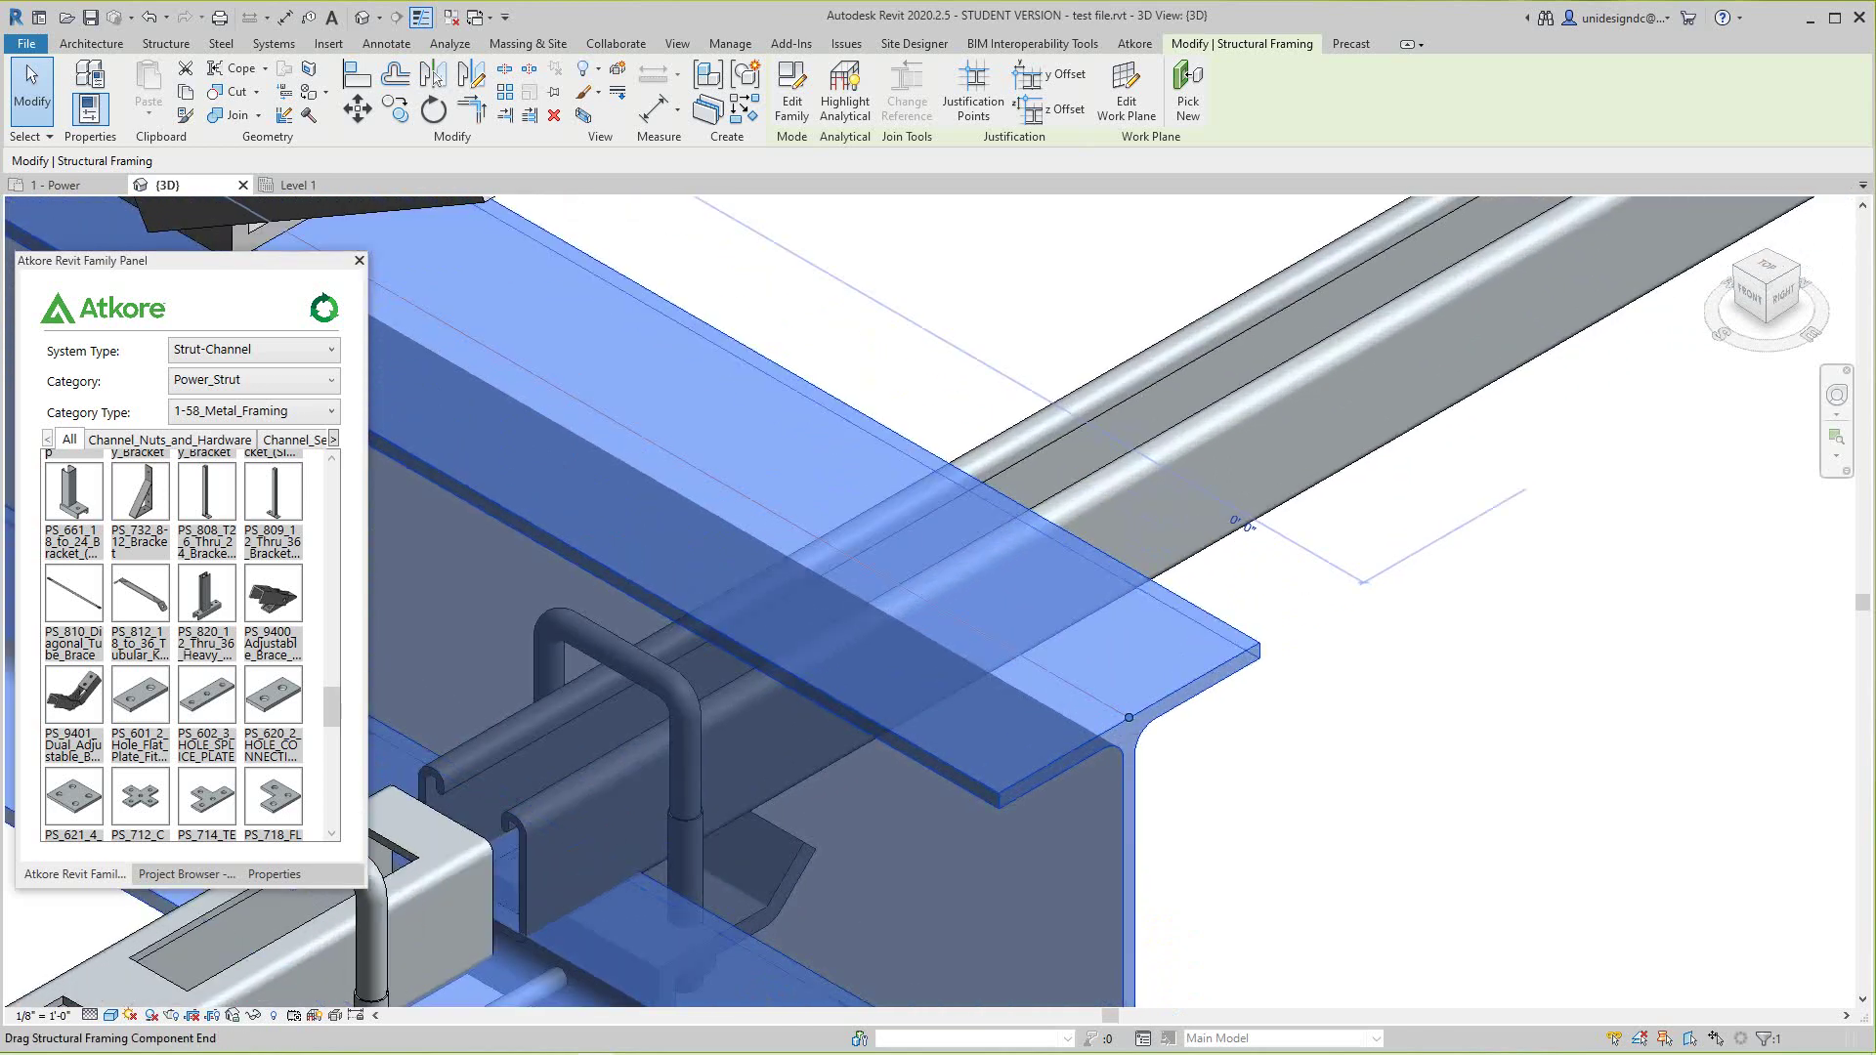
right_click(1128, 718)
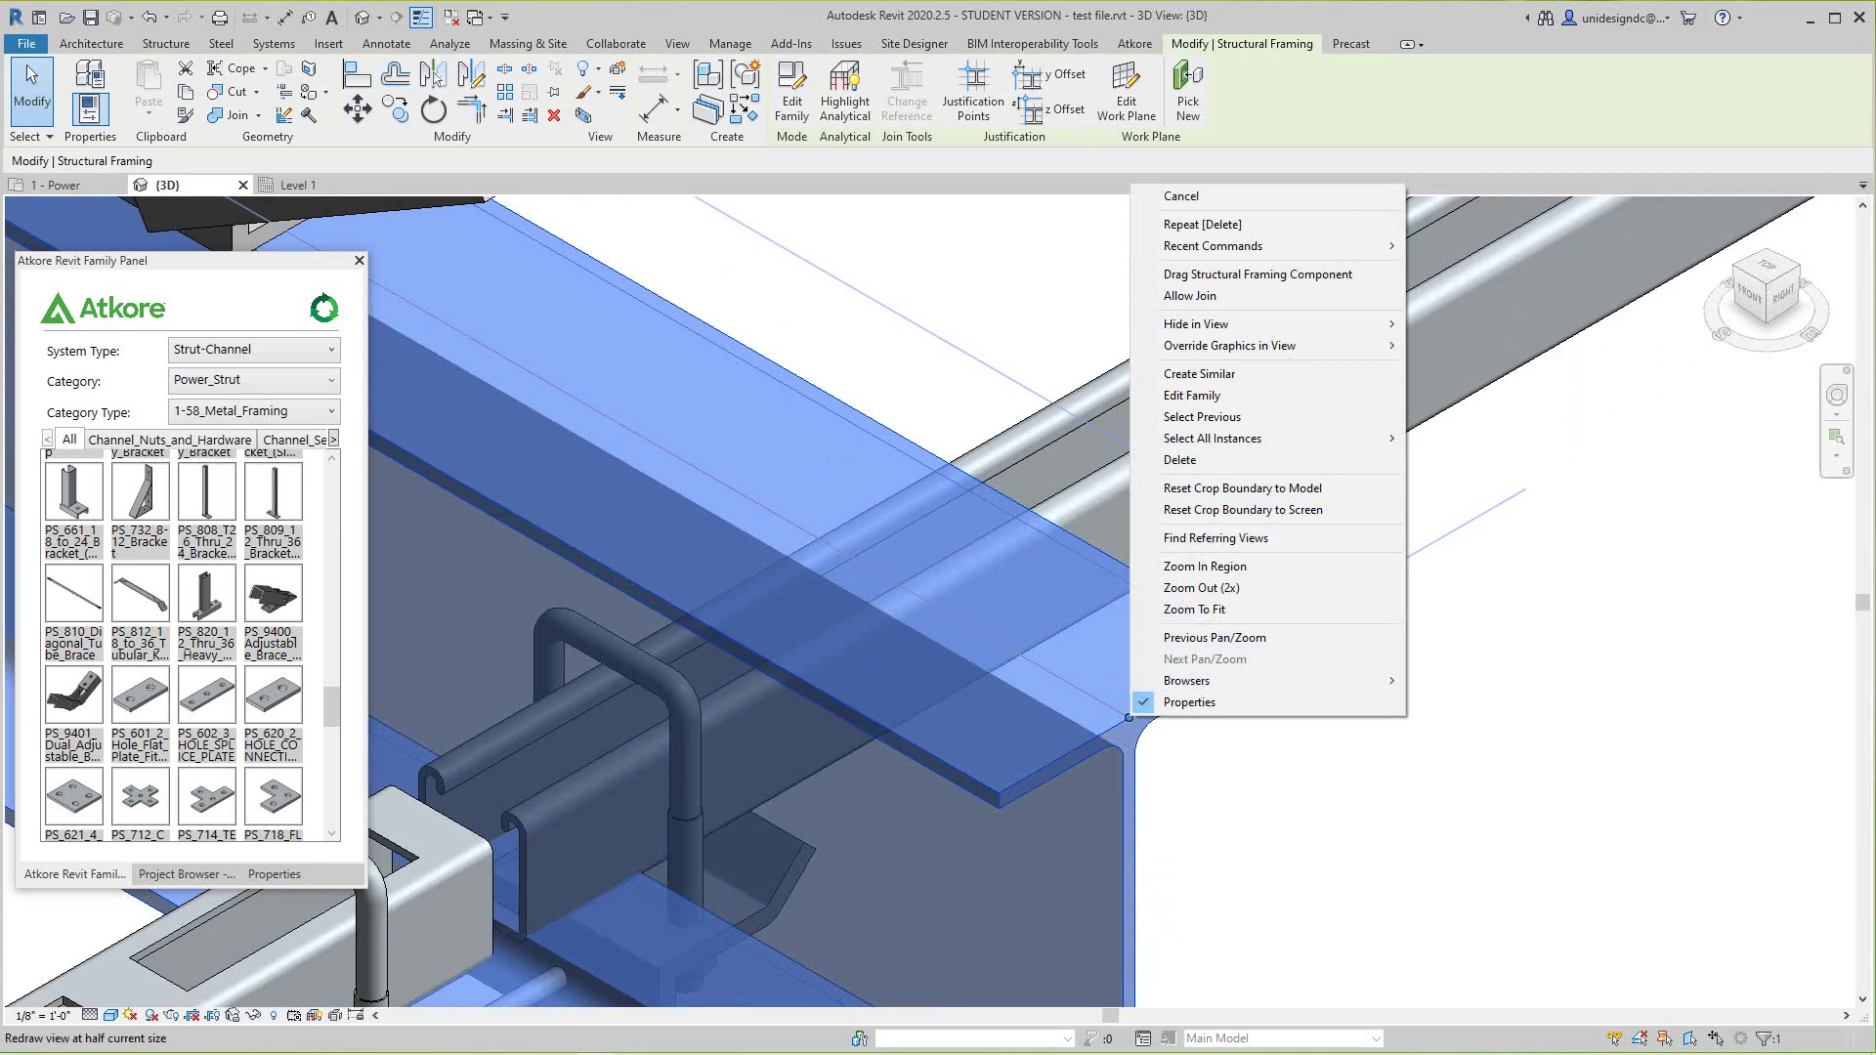
left_click(631, 1040)
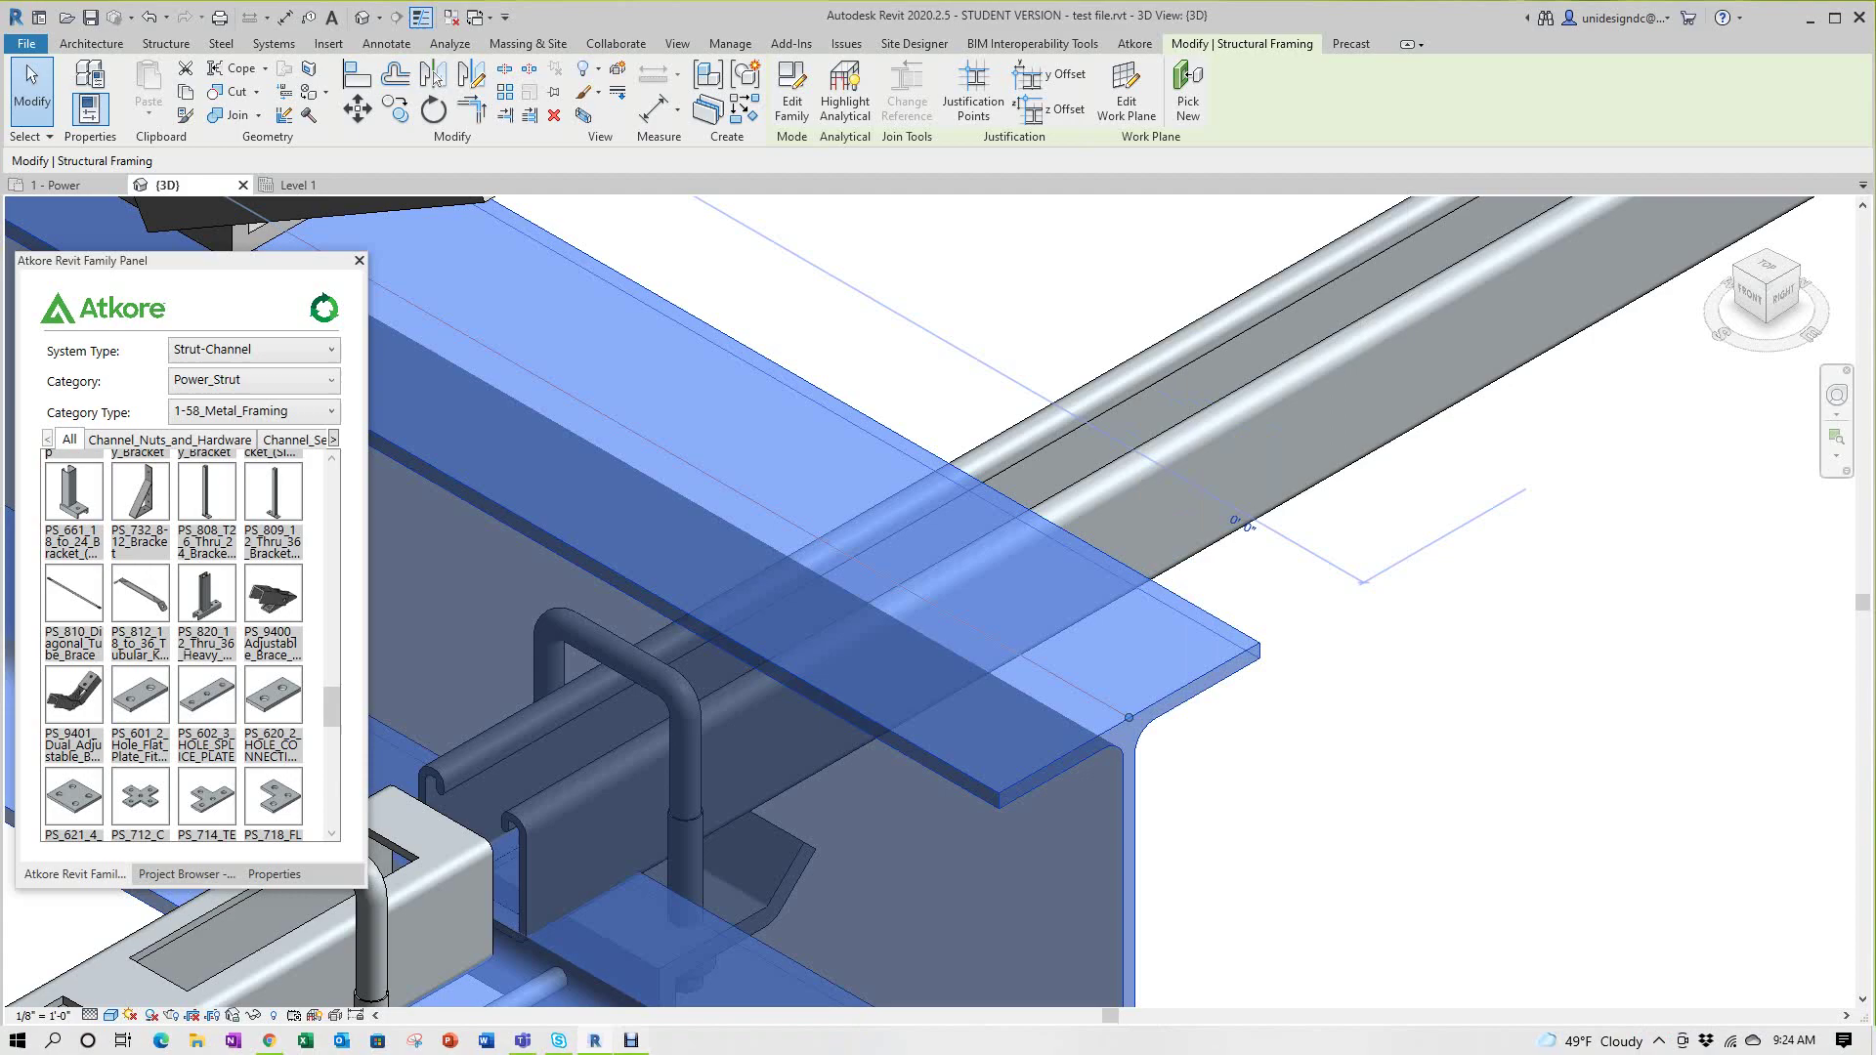